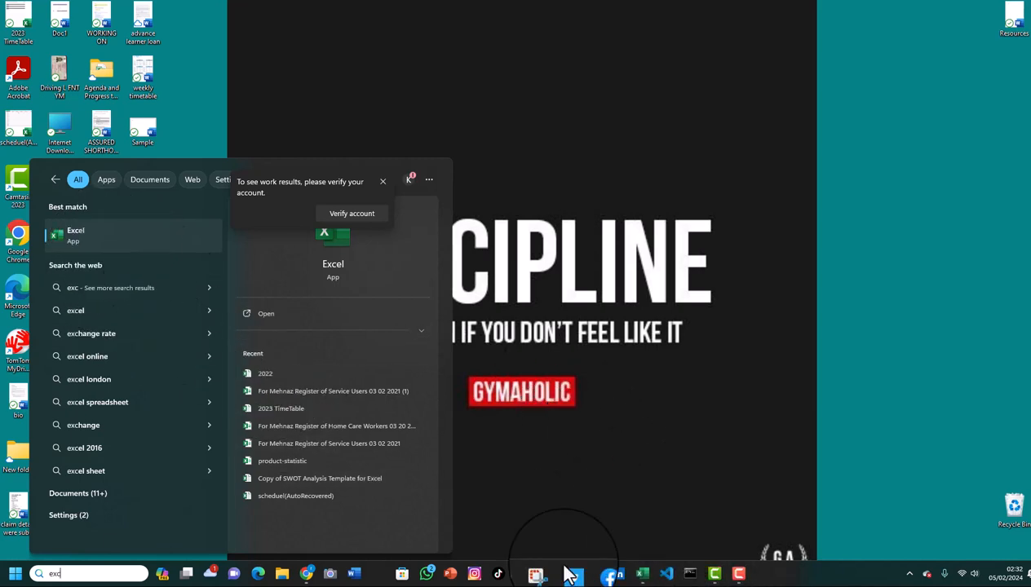
Open Excel with the Book1 workbook from the Windows desktop
{"action": "mouse_move", "coordinate": [644, 576]}
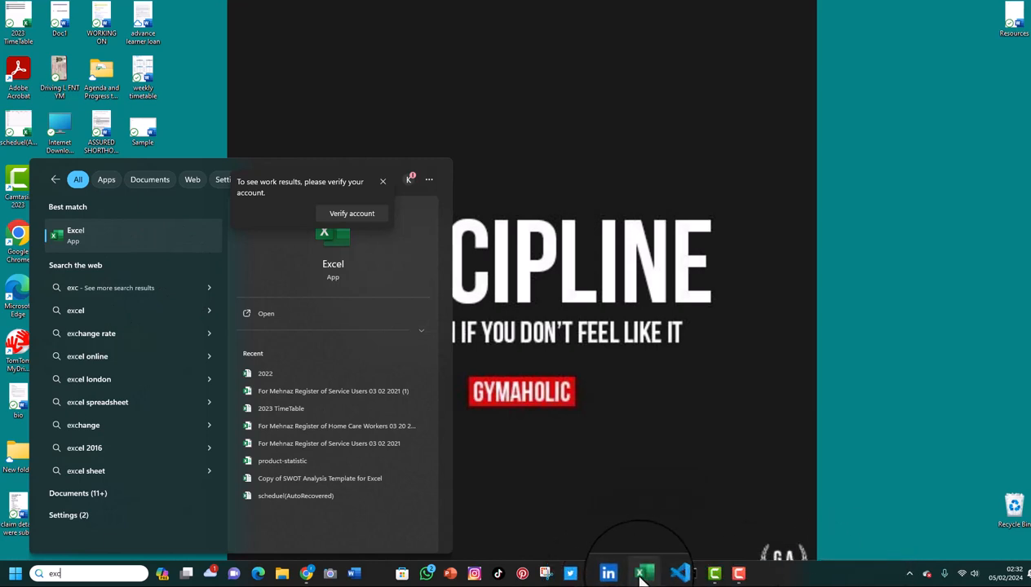
{"action": "right_click", "coordinate": [142, 233]}
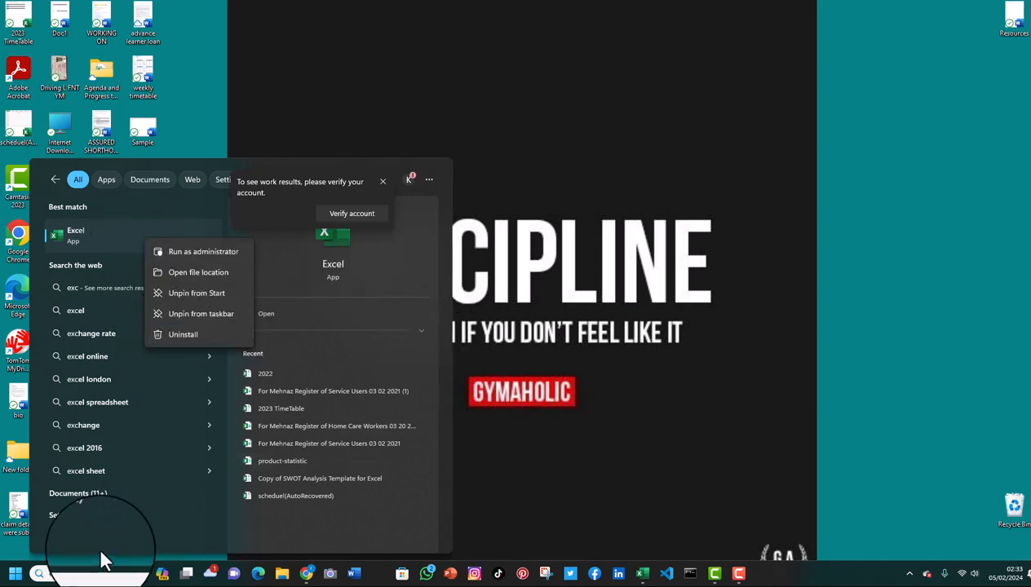
{"action": "left_click", "coordinate": [667, 542]}
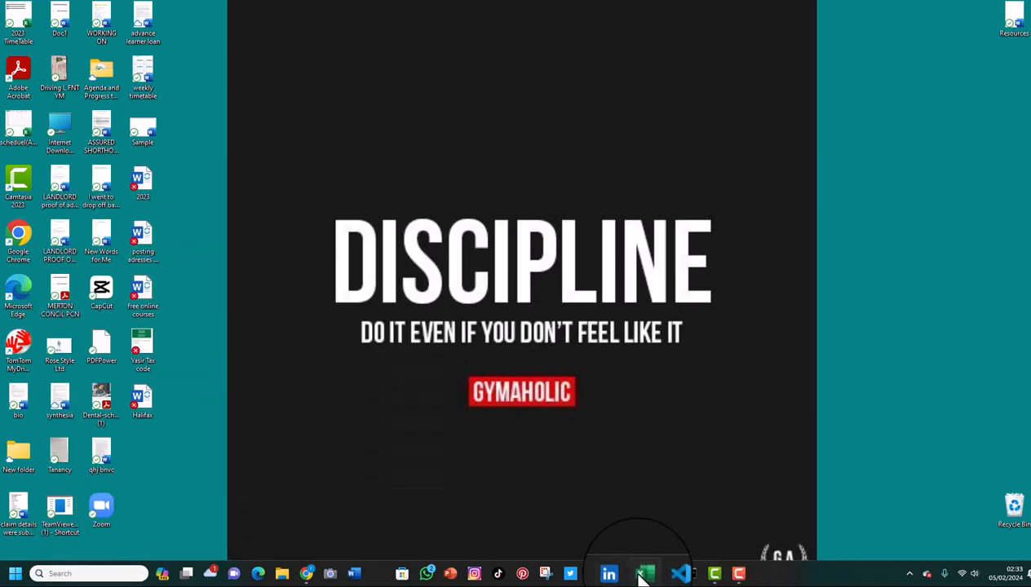
{"action": "left_click", "coordinate": [643, 575]}
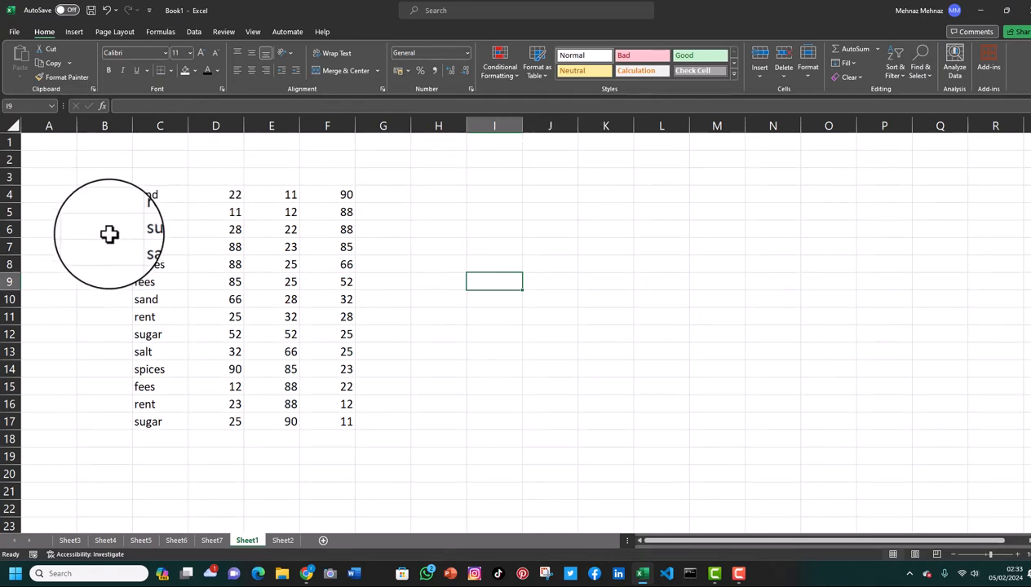
Enter practice text in cell A4, ending with "Task", and clear the cell
{"action": "left_click", "coordinate": [96, 196]}
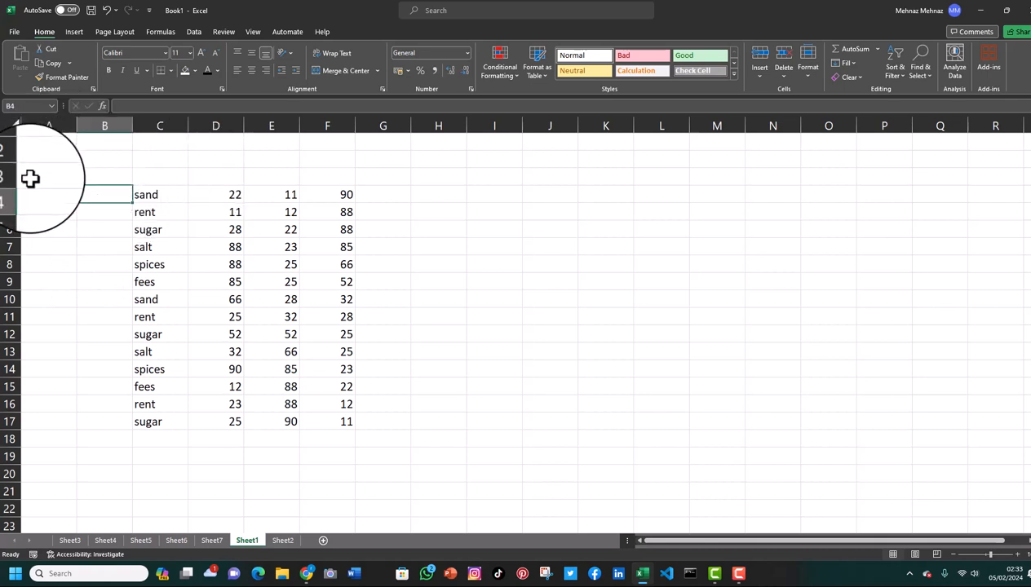
{"action": "left_click", "coordinate": [58, 190]}
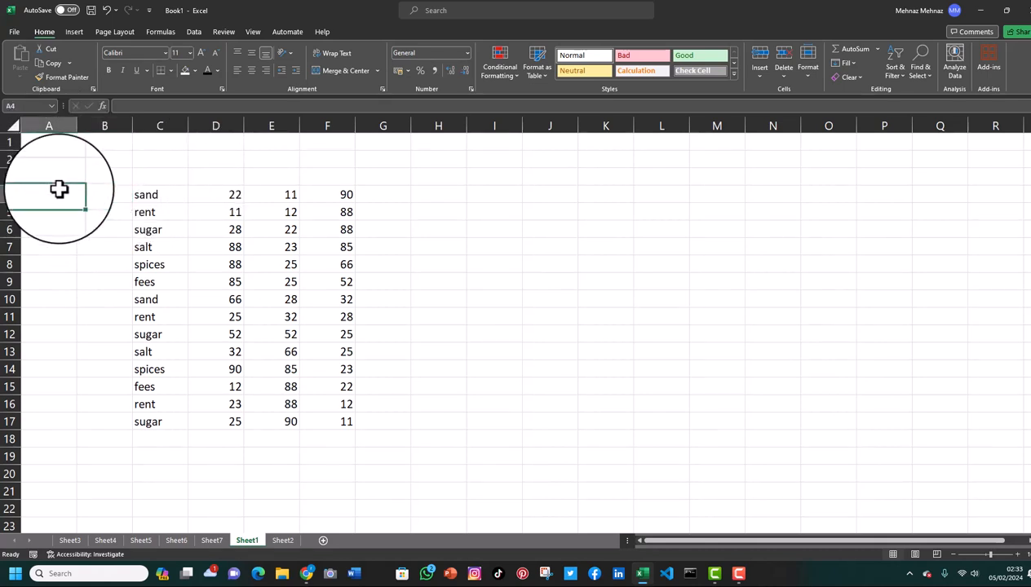
{"action": "type", "text": "t"}
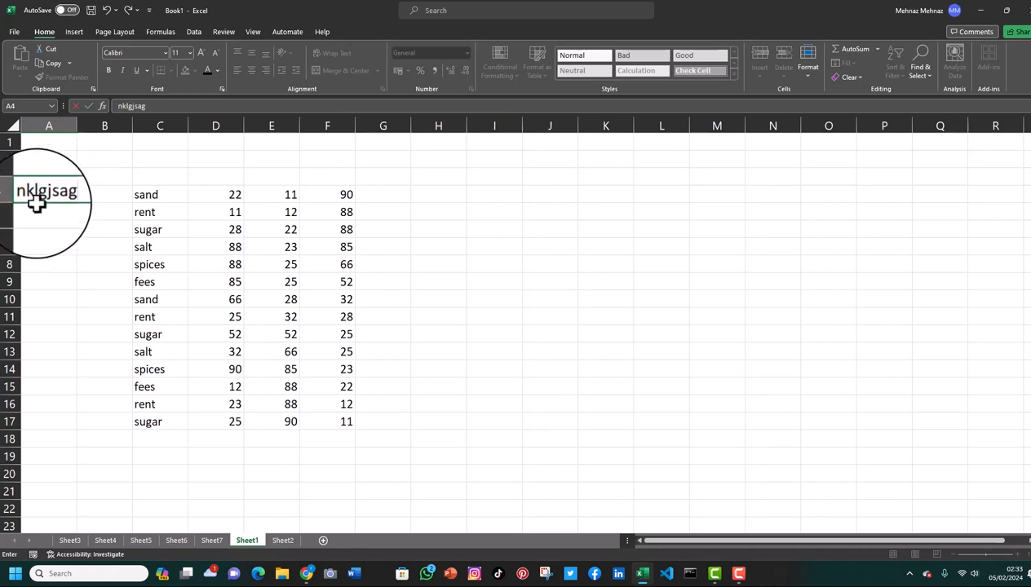
{"action": "key", "text": "Return"}
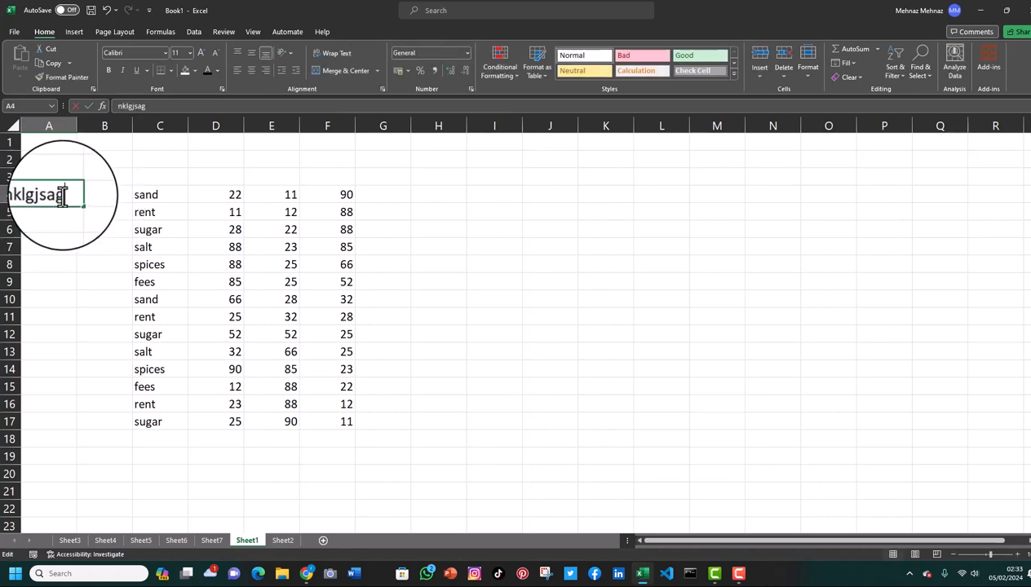
{"action": "double_click", "coordinate": [63, 196]}
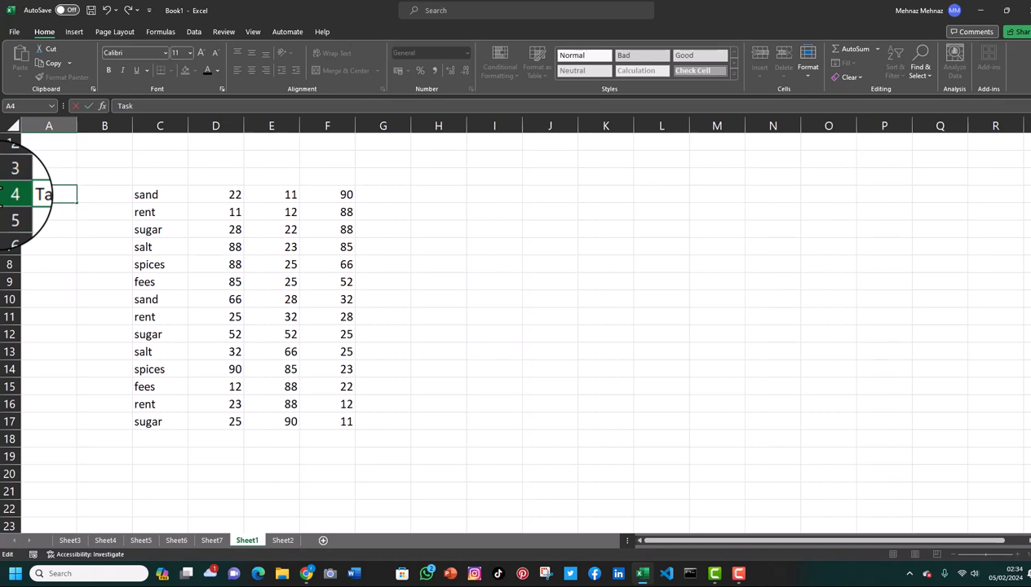
{"action": "key", "text": "BackSpace"}
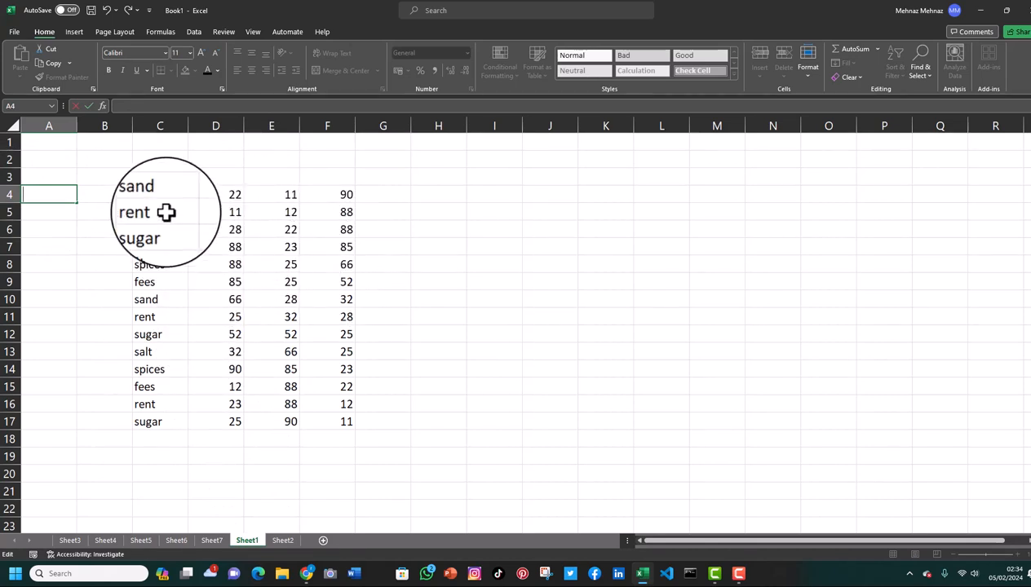
Enter the column headers "Items" in C3 and "1st Value" in D3
{"action": "left_click", "coordinate": [154, 177]}
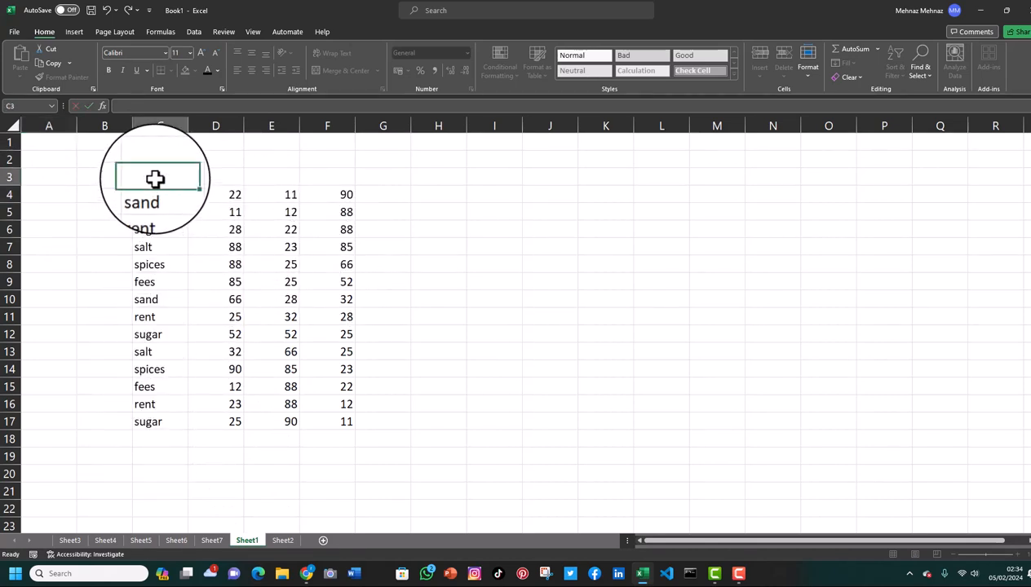
{"action": "double_click", "coordinate": [155, 179]}
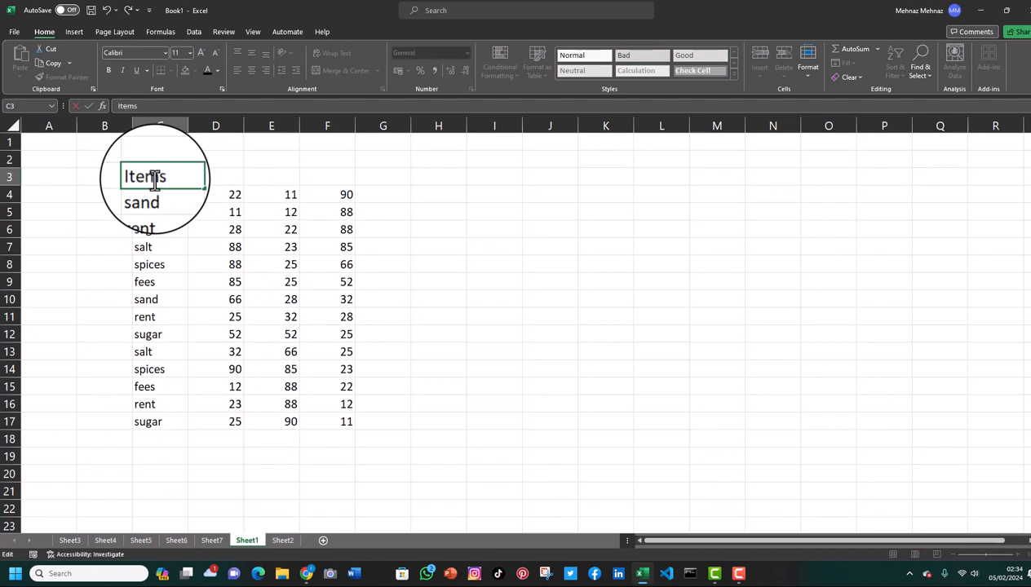
{"action": "left_click", "coordinate": [226, 178]}
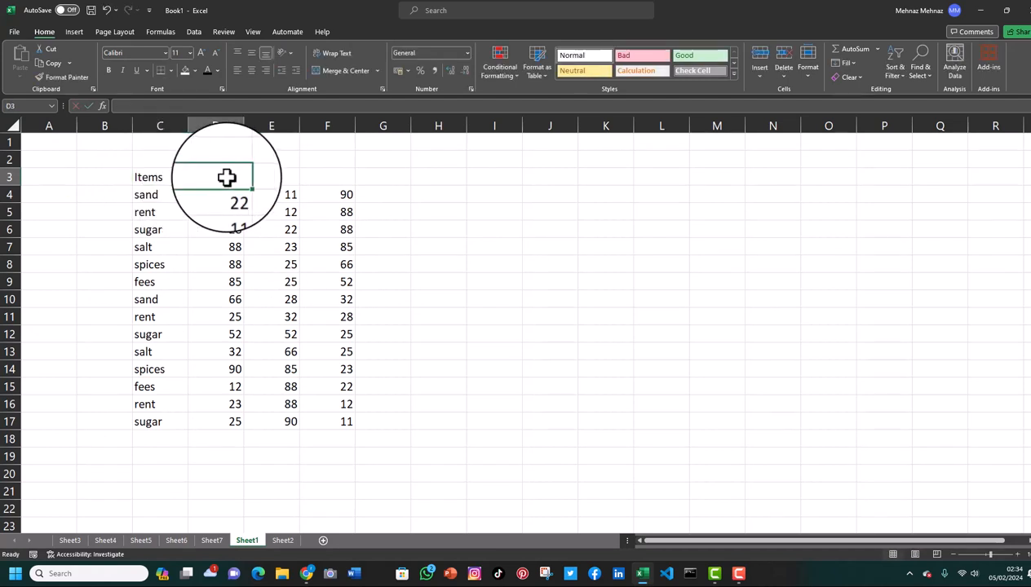
{"action": "type", "text": "ist"}
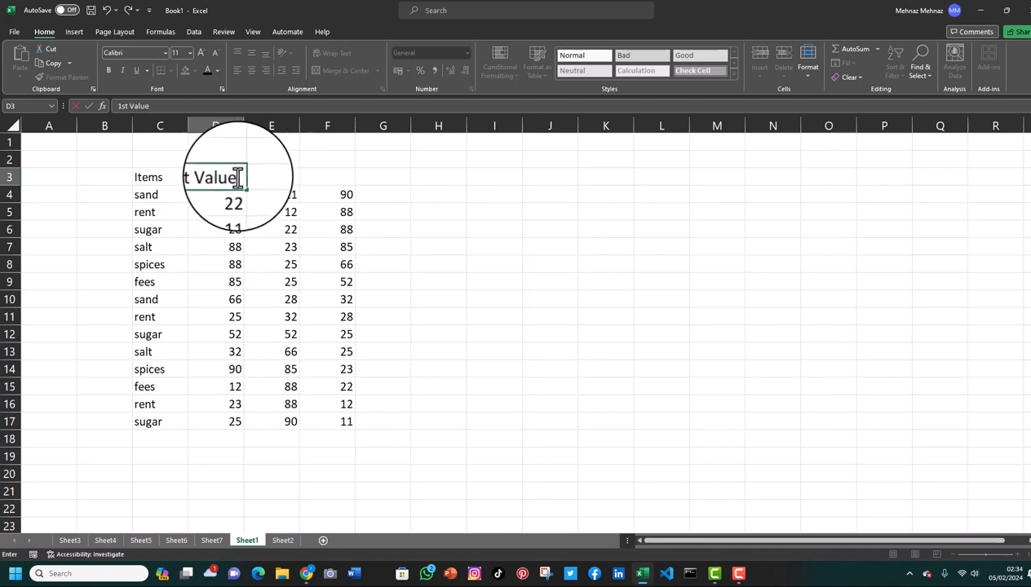
Try to copy the word "Value" from the header in D3 for reuse in the neighbouring headers
{"action": "left_click_drag", "start_coordinate": [235, 178], "coordinate": [213, 179]}
{"action": "right_click", "coordinate": [212, 180]}
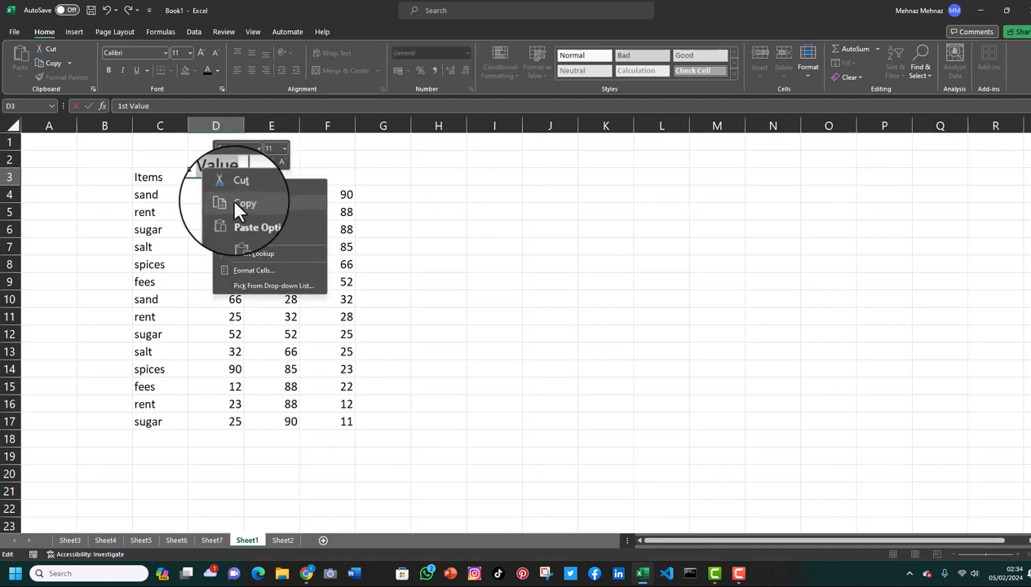
{"action": "left_click", "coordinate": [230, 197]}
{"action": "left_click", "coordinate": [263, 172]}
{"action": "double_click", "coordinate": [224, 175]}
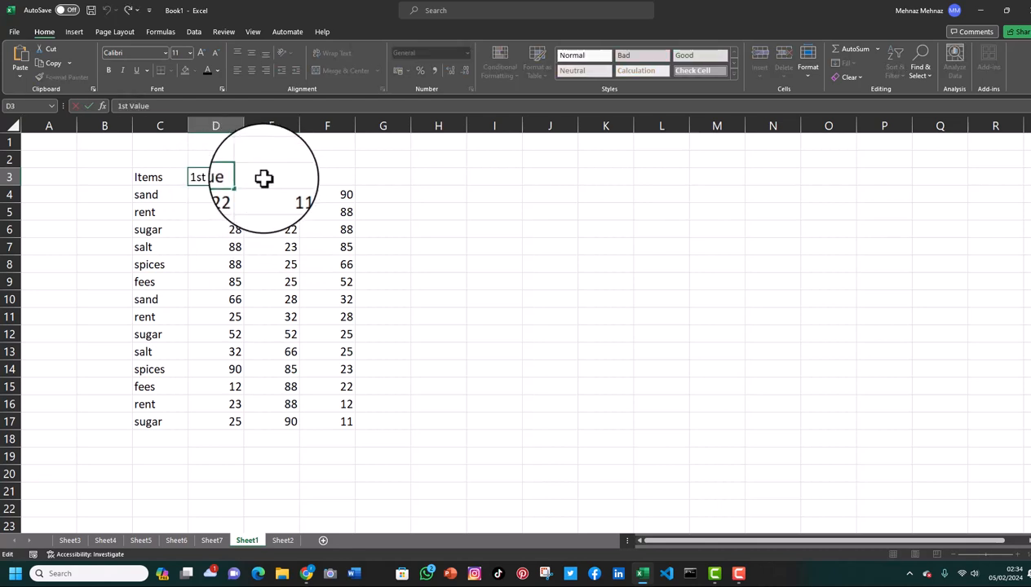
{"action": "left_click", "coordinate": [264, 179]}
{"action": "left_click", "coordinate": [221, 177]}
{"action": "right_click", "coordinate": [221, 177]}
{"action": "left_click", "coordinate": [250, 214]}
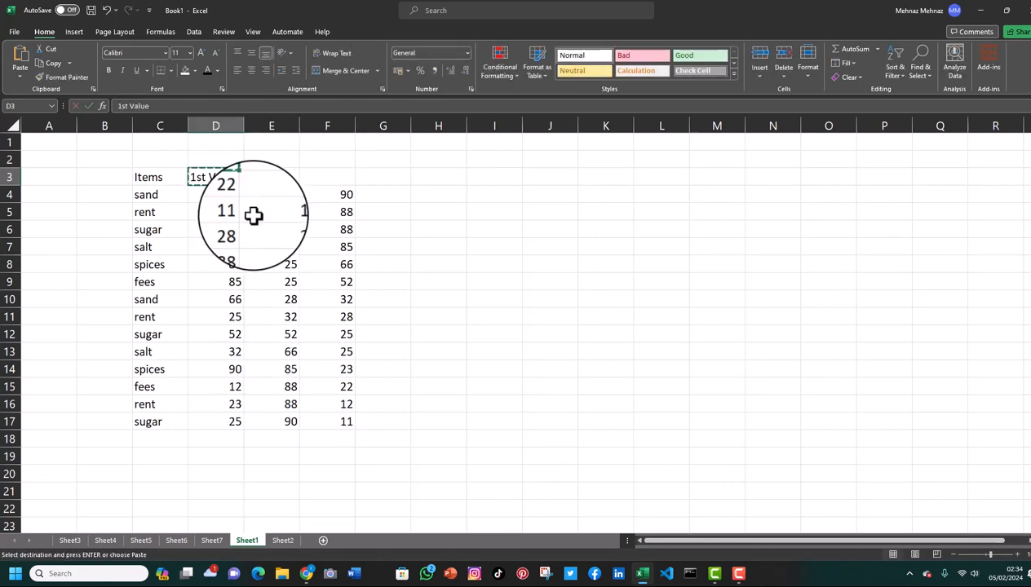
Copy only the word "Value" from the header in D3 and enter "2nd Value" as the header in E3
{"action": "double_click", "coordinate": [233, 179]}
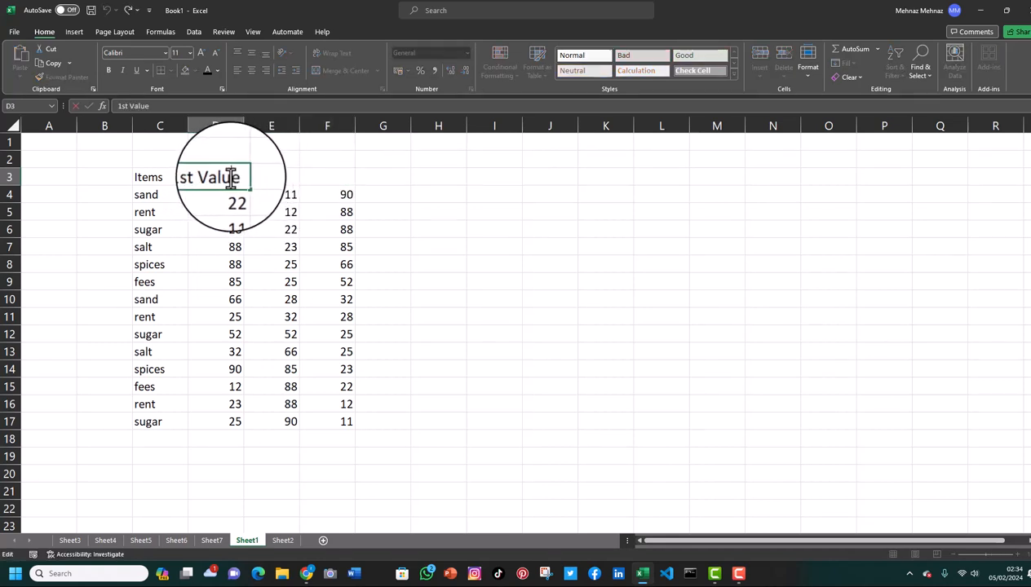
{"action": "double_click", "coordinate": [217, 178]}
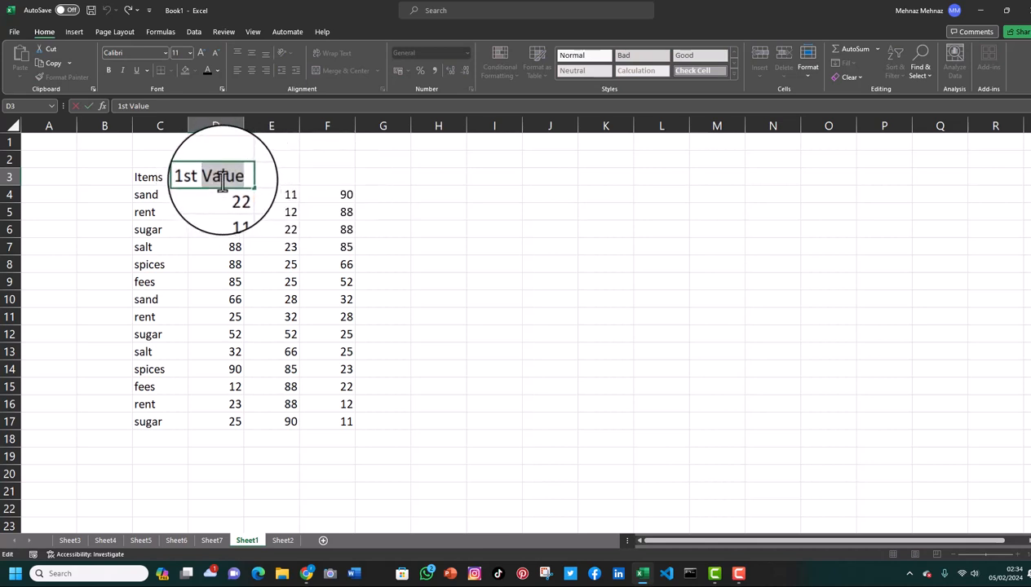
{"action": "right_click", "coordinate": [222, 179]}
{"action": "left_click", "coordinate": [246, 203]}
{"action": "double_click", "coordinate": [266, 178]}
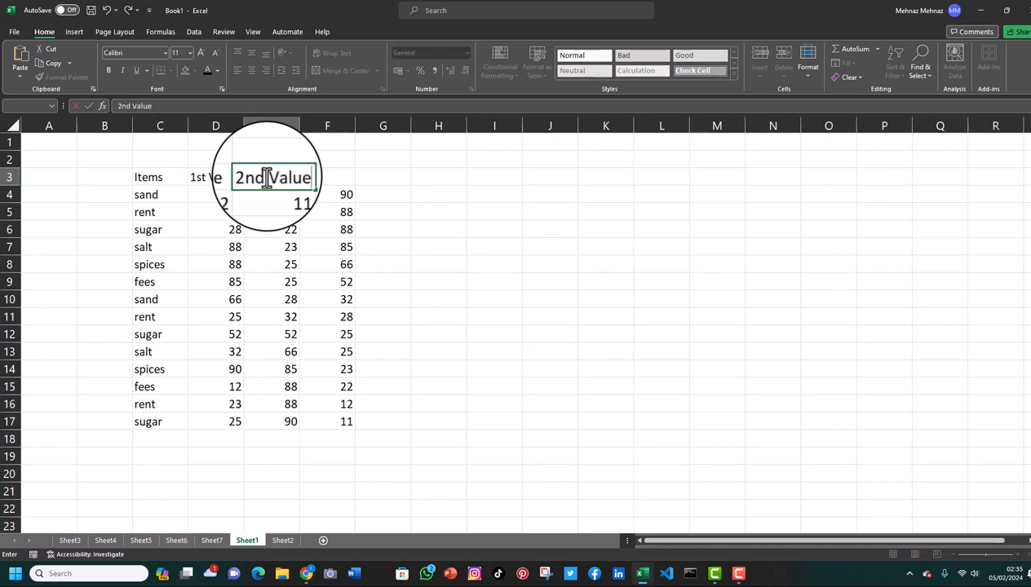
Enter the header "3rd Value" in F3, pasting the copied word "Value" after "3rd"
{"action": "double_click", "coordinate": [340, 178]}
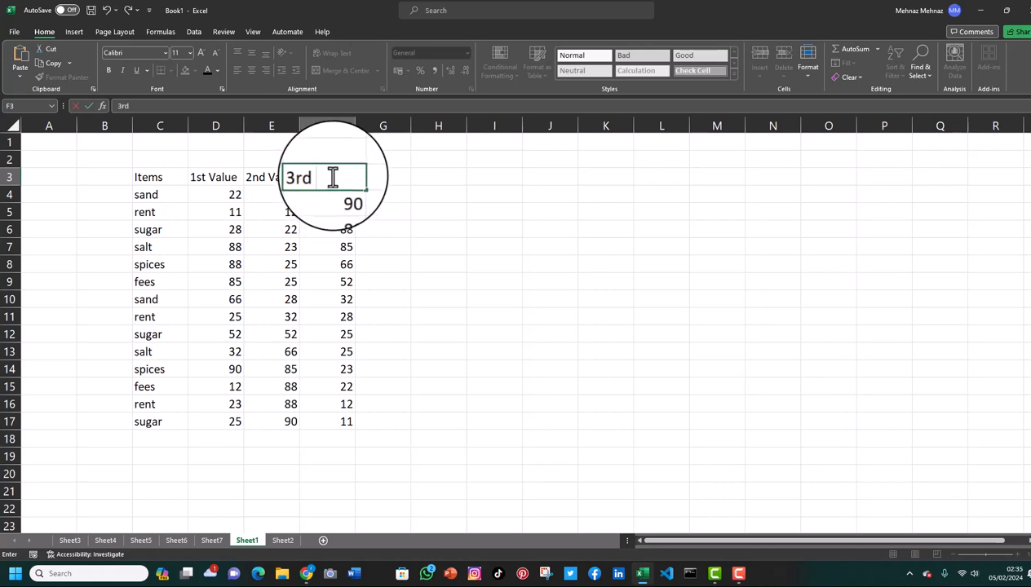
{"action": "right_click", "coordinate": [330, 175]}
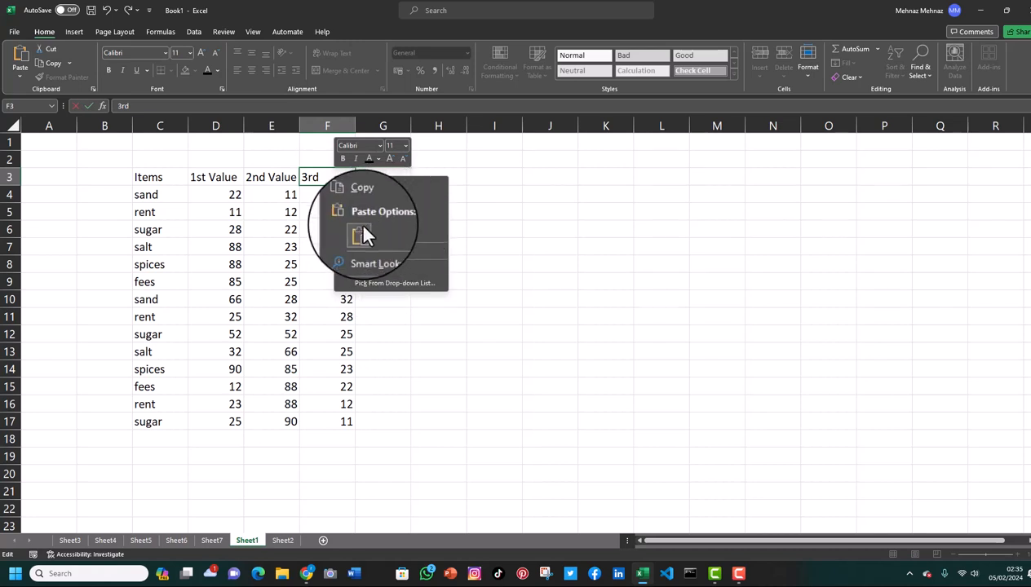
{"action": "left_click", "coordinate": [352, 235]}
{"action": "left_click", "coordinate": [465, 175]}
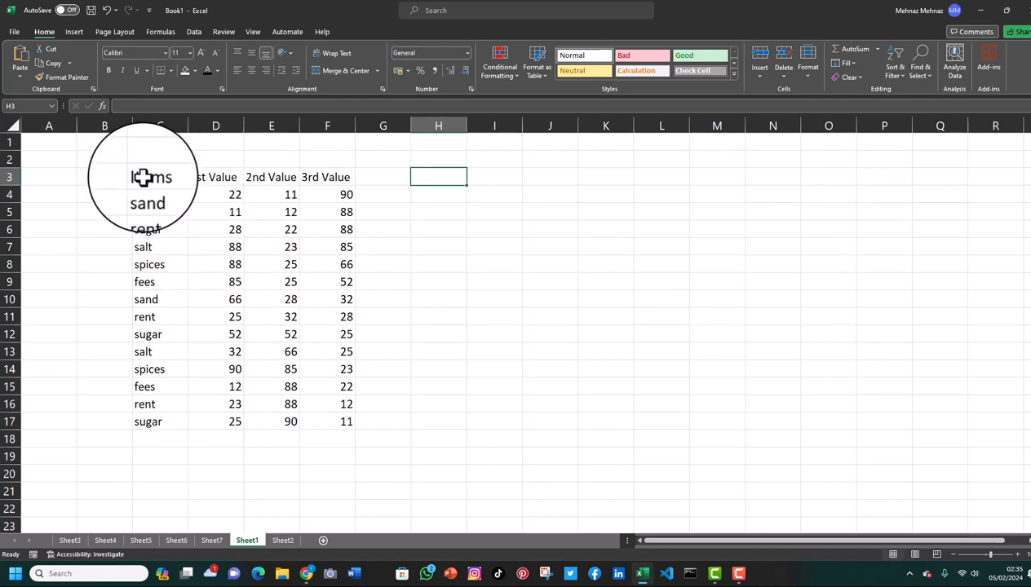
Make the headers in C3:F3 bold at font size 14 and widen columns D to F to fit them
{"action": "left_click_drag", "start_coordinate": [140, 175], "coordinate": [341, 175]}
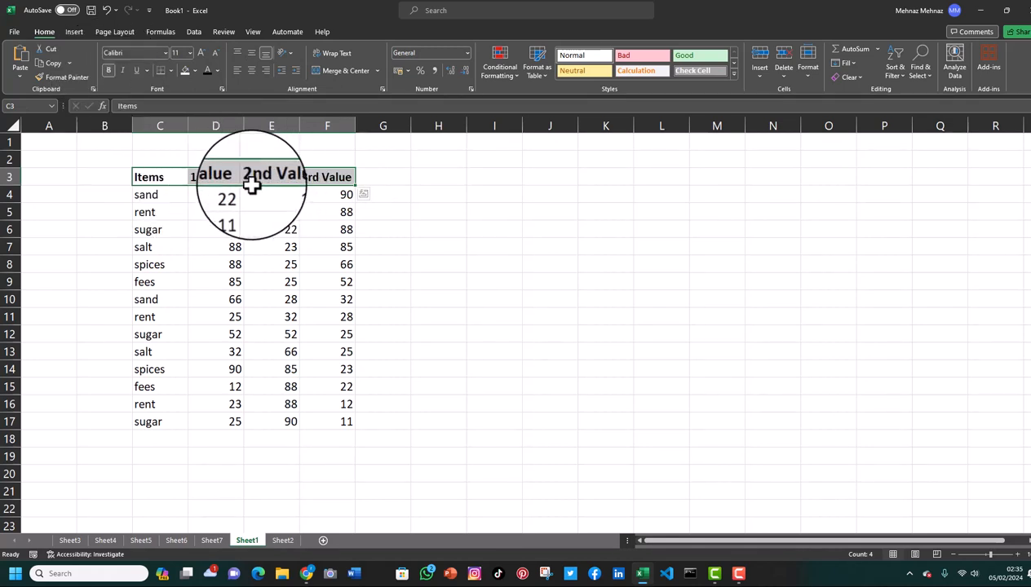
{"action": "left_click", "coordinate": [203, 54]}
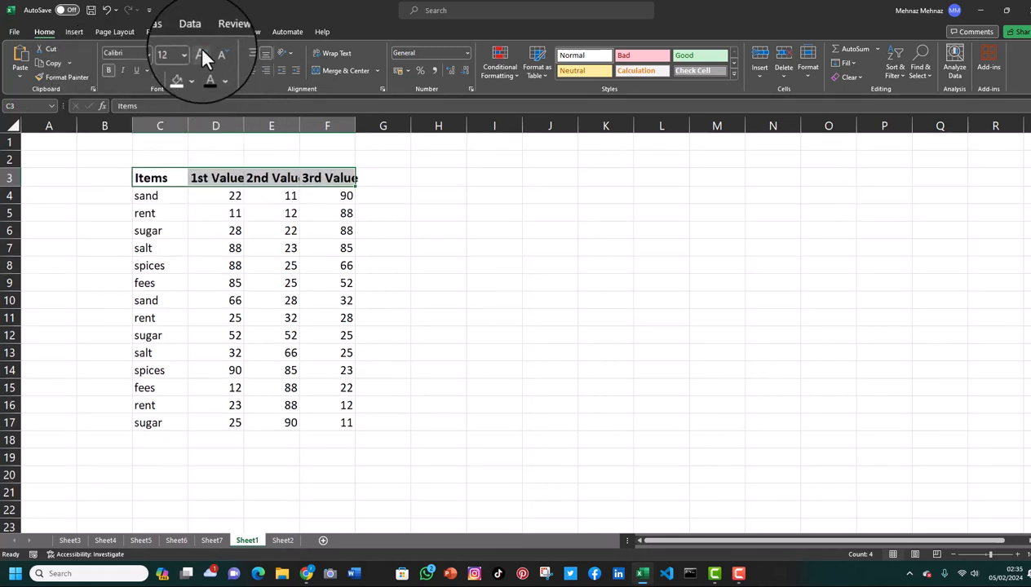
{"action": "left_click", "coordinate": [203, 54]}
{"action": "left_click", "coordinate": [495, 233]}
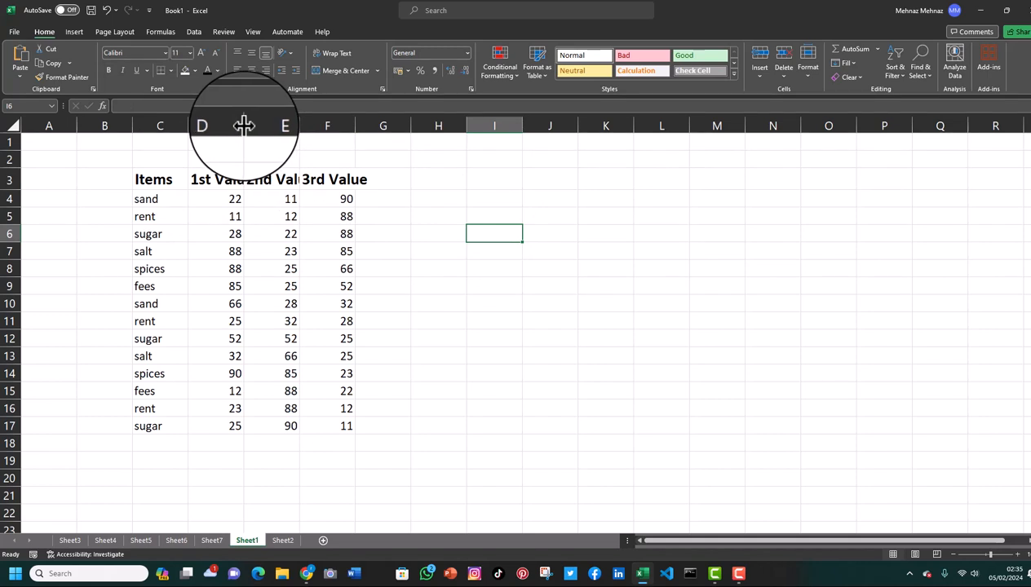
{"action": "left_click_drag", "start_coordinate": [244, 125], "coordinate": [412, 125]}
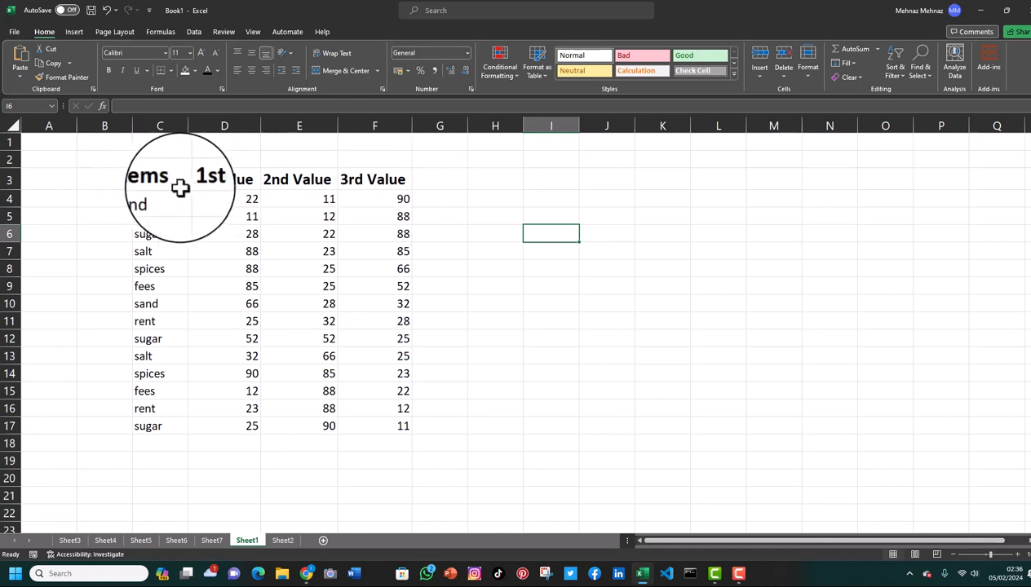
Fill the header cells C3:F3 with light green
{"action": "left_click", "coordinate": [142, 180]}
{"action": "left_click_drag", "start_coordinate": [142, 179], "coordinate": [407, 177]}
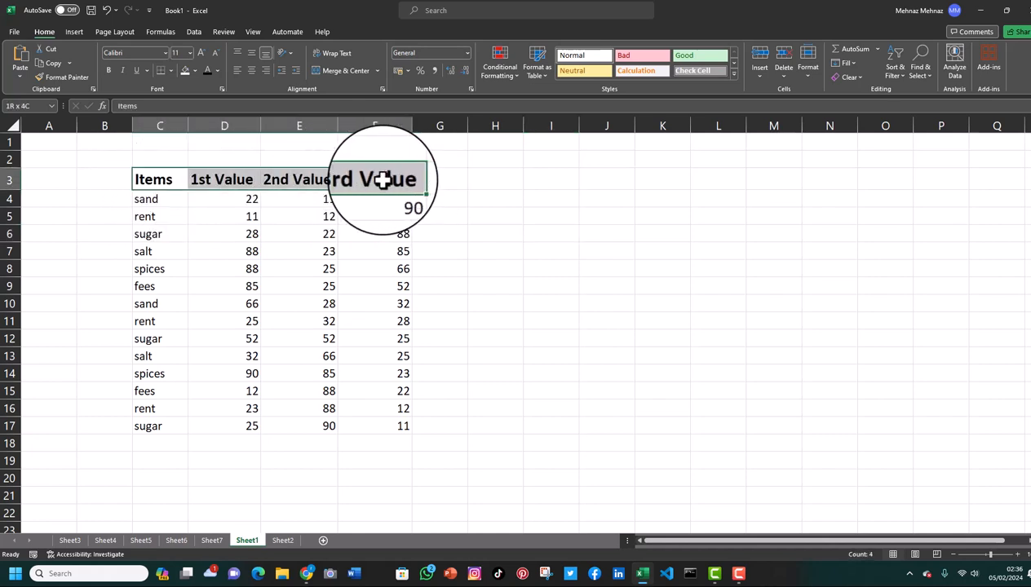
{"action": "left_click", "coordinate": [195, 72]}
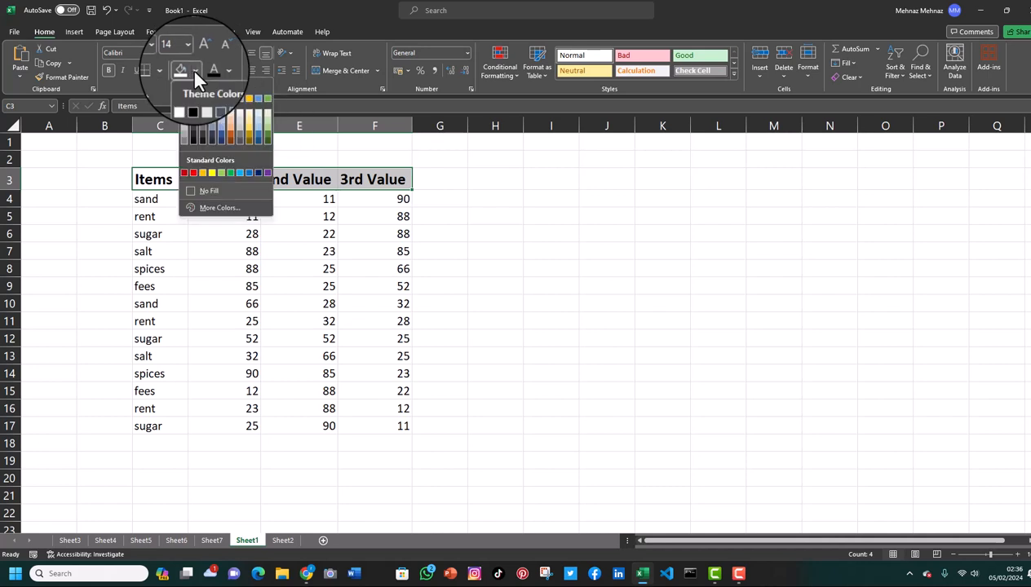
{"action": "left_click", "coordinate": [263, 121]}
{"action": "left_click", "coordinate": [439, 199]}
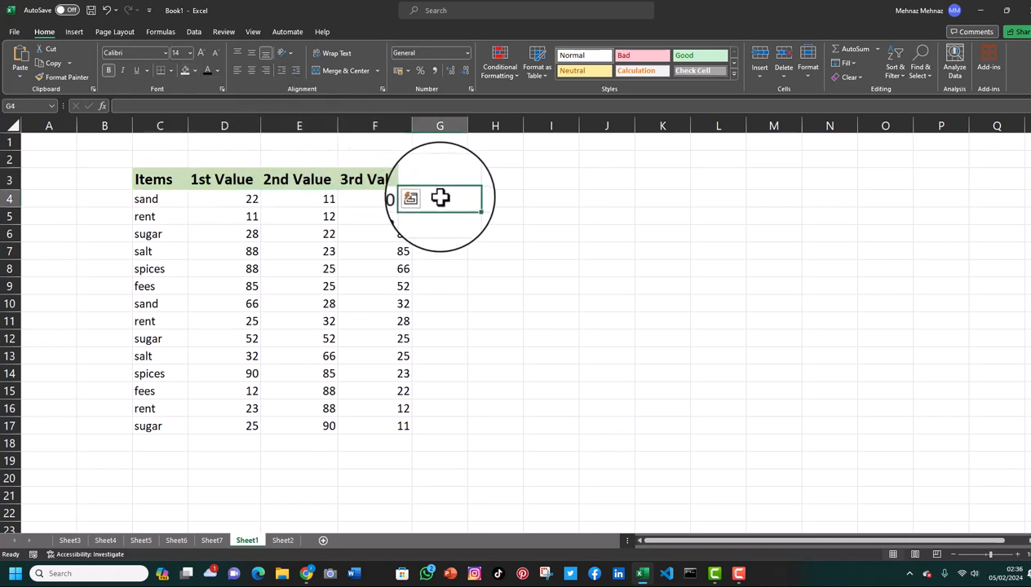
{"action": "left_click", "coordinate": [171, 179]}
{"action": "left_click", "coordinate": [516, 221]}
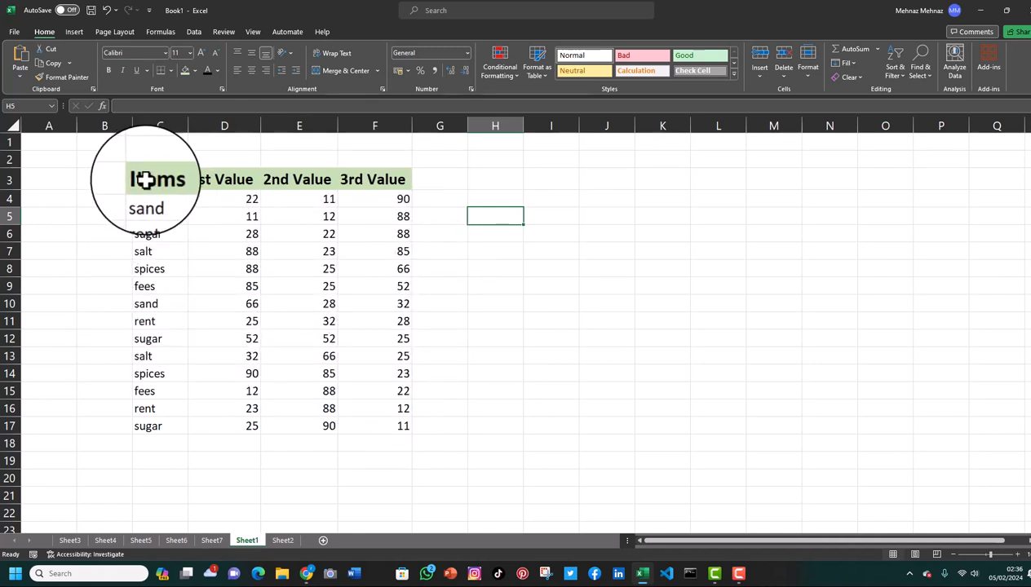
Apply All Borders to the whole data range C3:F17
{"action": "left_click_drag", "start_coordinate": [144, 178], "coordinate": [391, 427]}
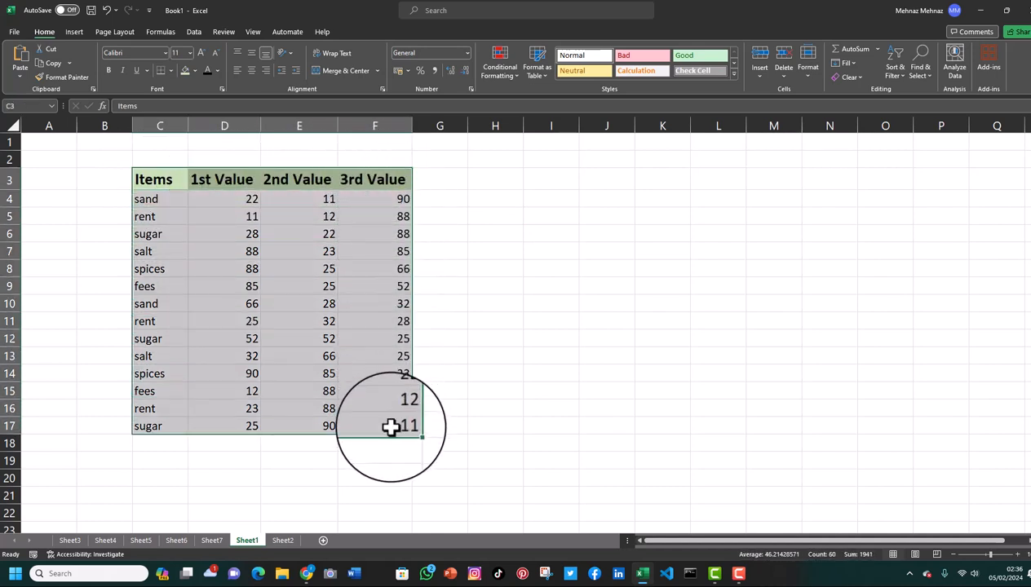
{"action": "left_click", "coordinate": [171, 71]}
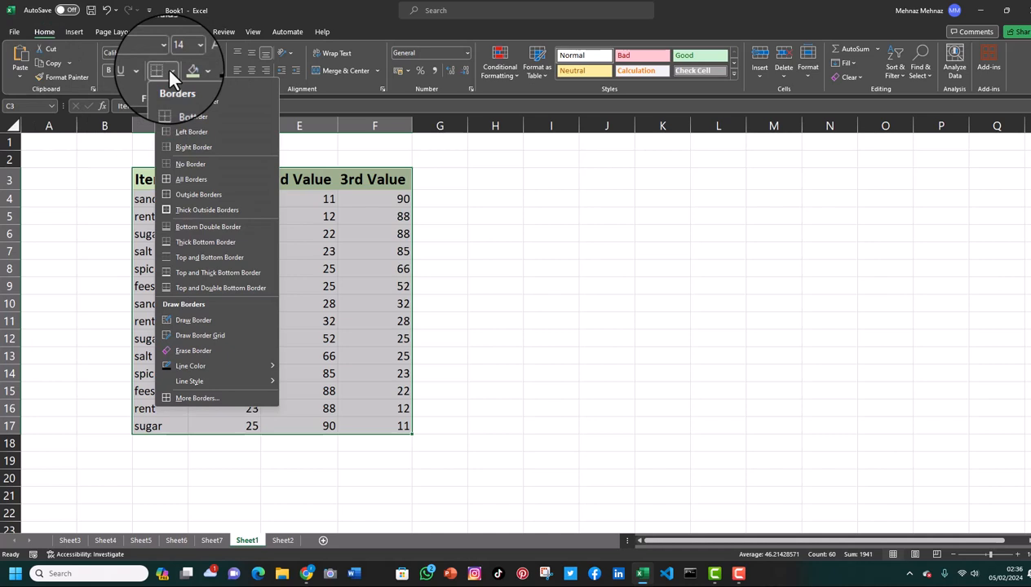
{"action": "left_click", "coordinate": [191, 180]}
{"action": "left_click", "coordinate": [472, 269]}
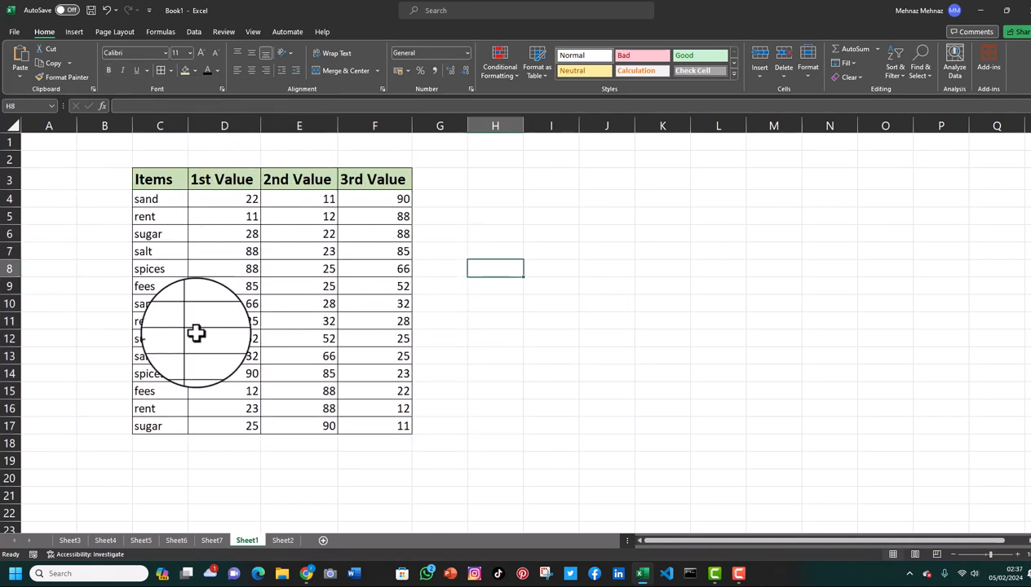
Enter "Total" in C18 below the Items column and format it bold with light green fill
{"action": "double_click", "coordinate": [151, 444]}
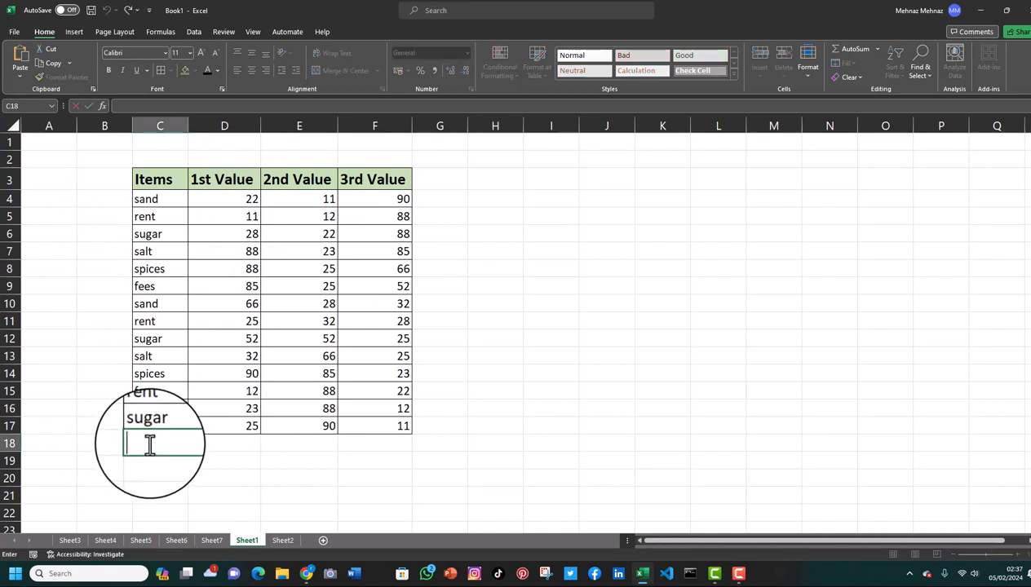
{"action": "left_click", "coordinate": [200, 443]}
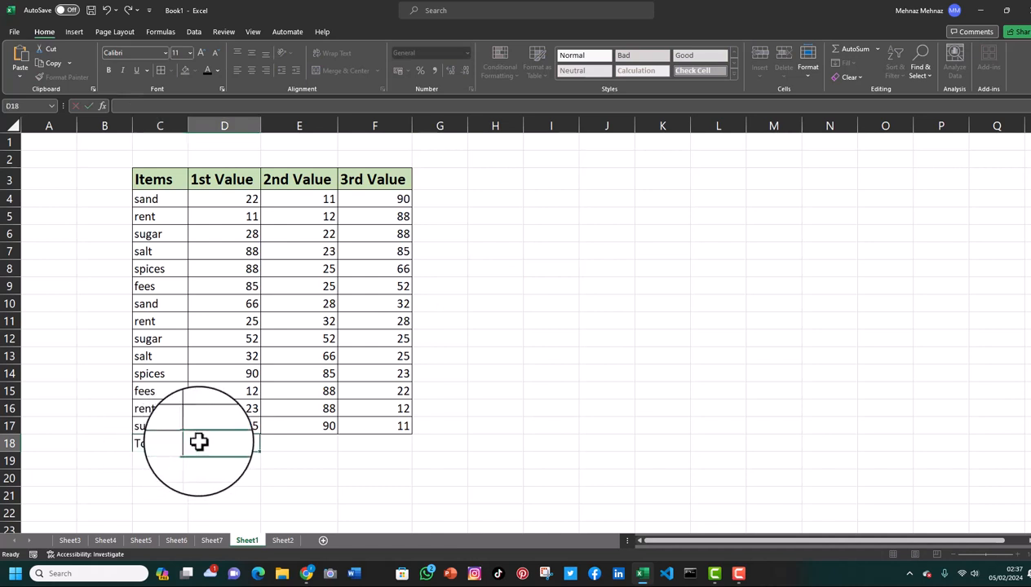
{"action": "left_click", "coordinate": [158, 448]}
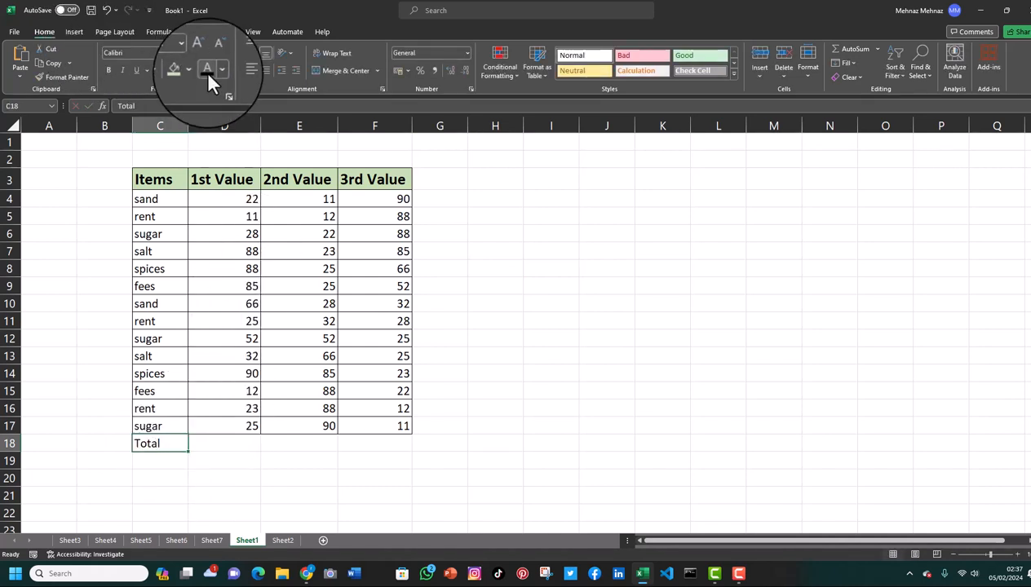
{"action": "left_click", "coordinate": [108, 70]}
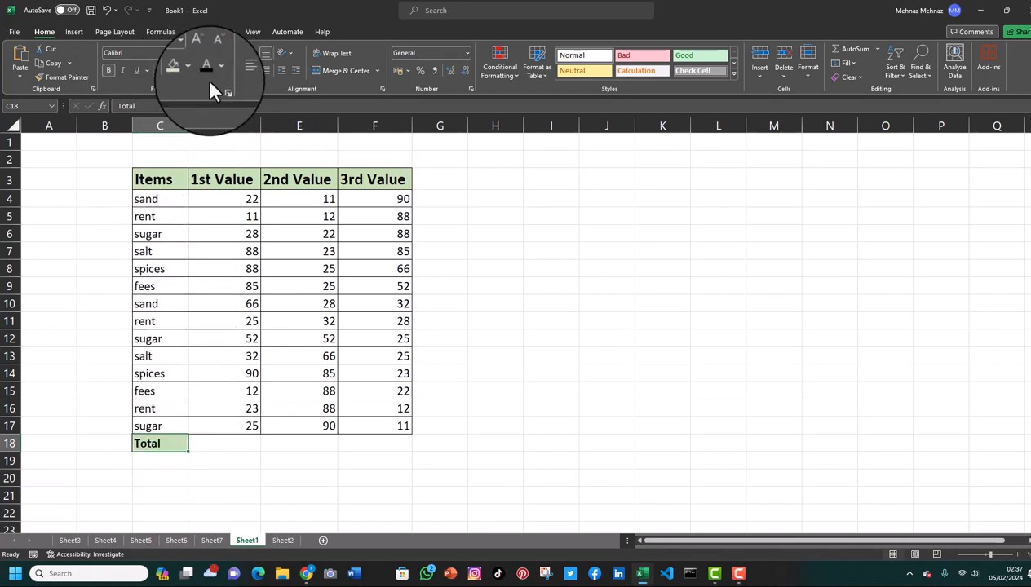
Use AutoSum in D18 to total the 1st Value column, D4:D17
{"action": "left_click", "coordinate": [221, 446]}
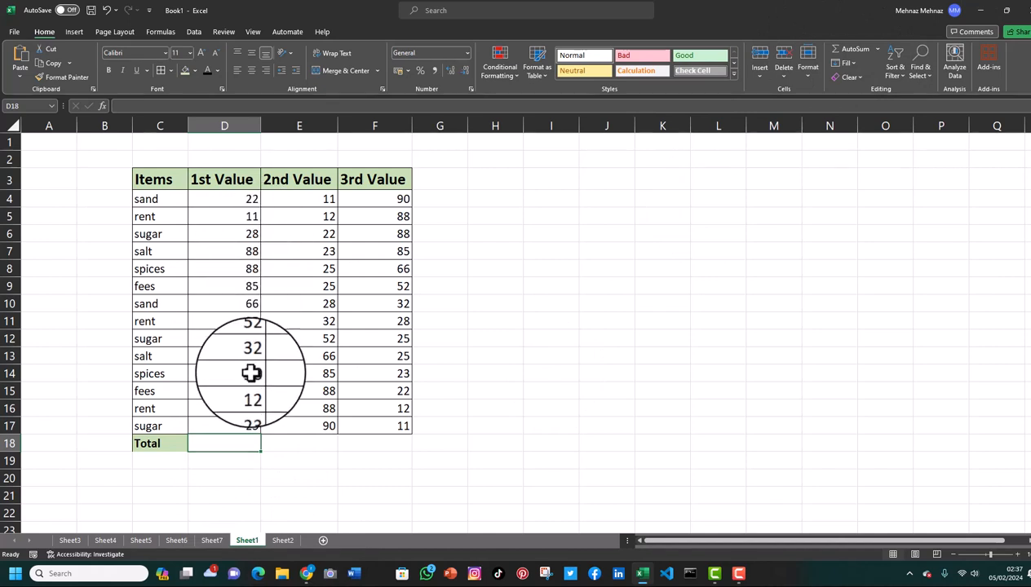
{"action": "left_click", "coordinate": [342, 443]}
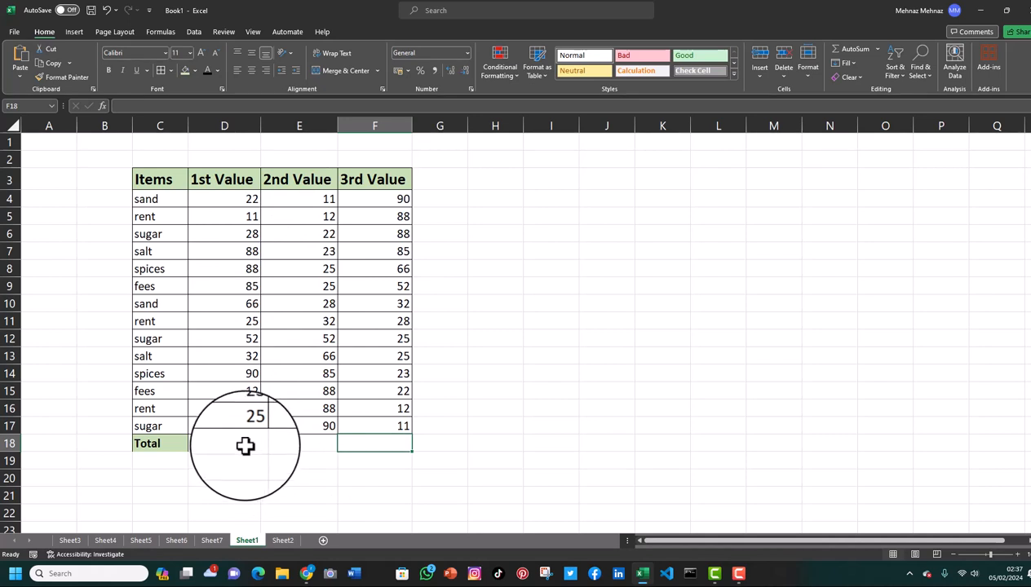
{"action": "left_click", "coordinate": [844, 51]}
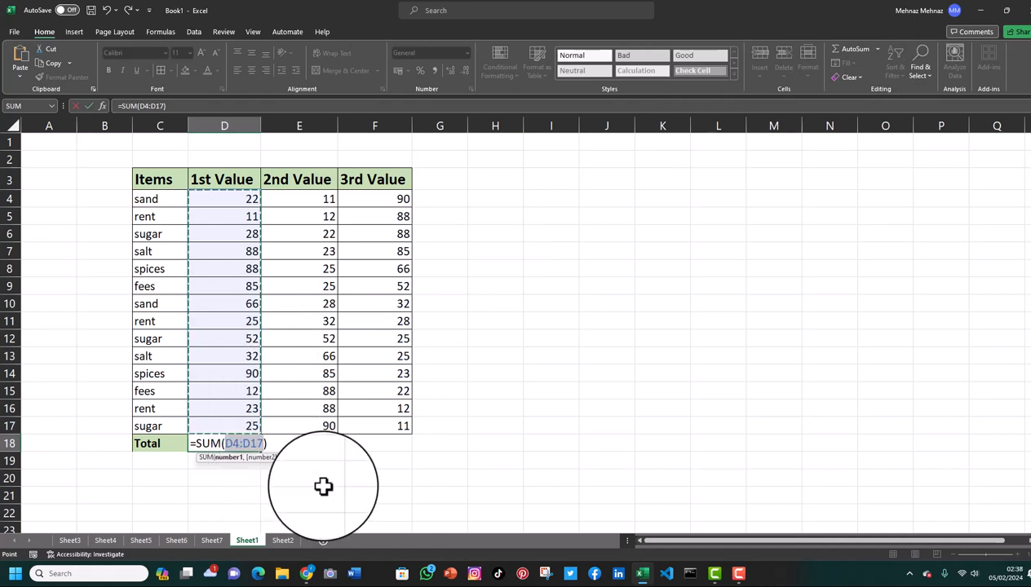
{"action": "key", "text": "Return"}
{"action": "left_click", "coordinate": [233, 442]}
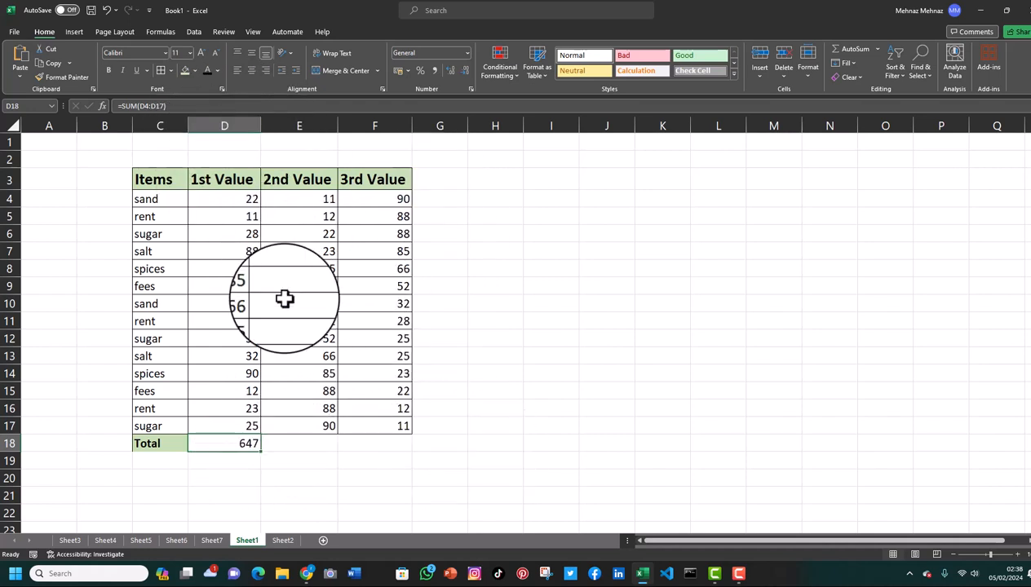
Copy the total formula from D18 into E18 for the 2nd Value column
{"action": "left_click", "coordinate": [308, 446]}
{"action": "left_click", "coordinate": [481, 455]}
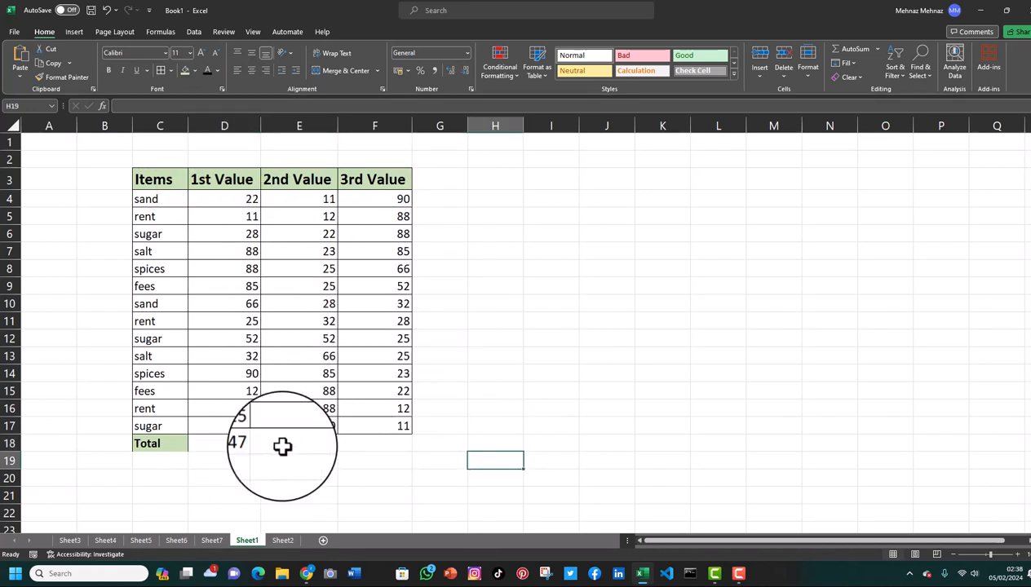
{"action": "right_click", "coordinate": [238, 446]}
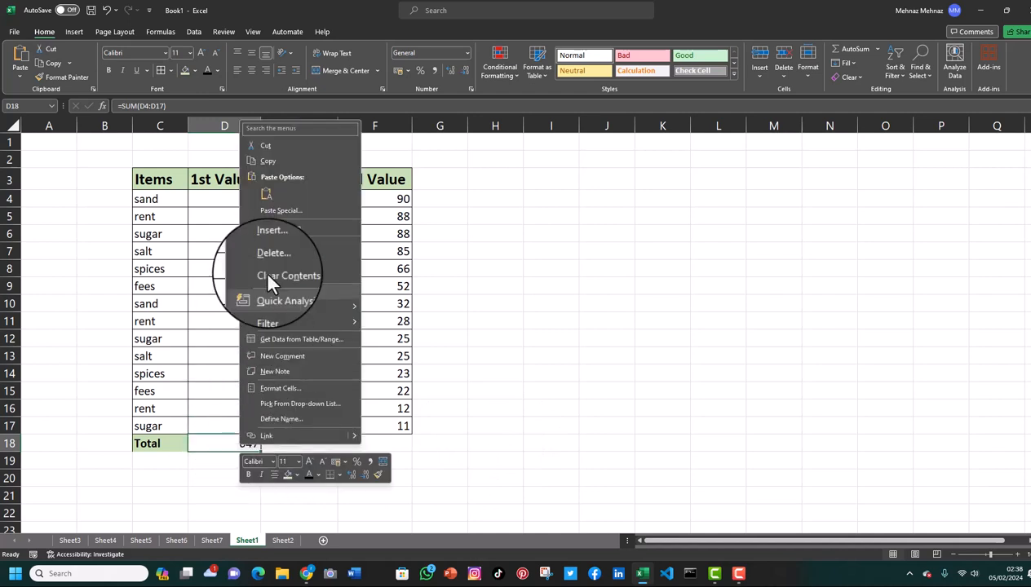
{"action": "left_click", "coordinate": [266, 159]}
{"action": "left_click", "coordinate": [282, 447]}
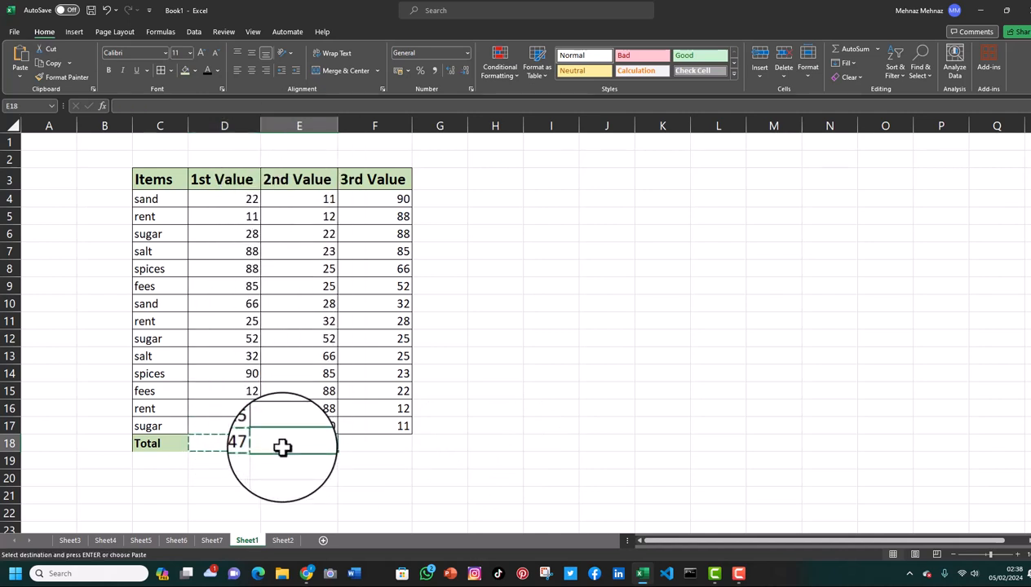
{"action": "left_click", "coordinate": [492, 428]}
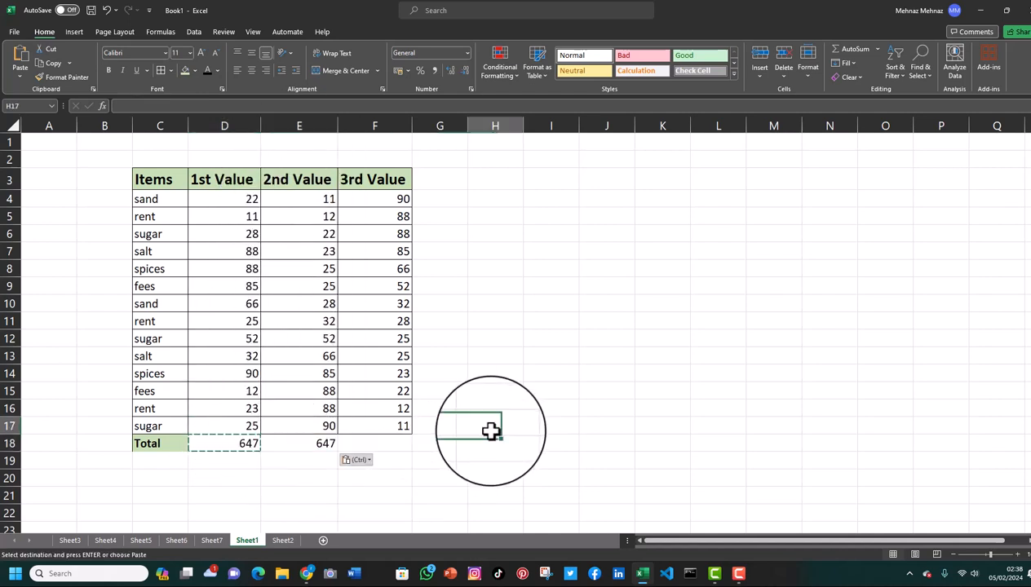
Check the range of the SUM formula in E18 and change the value in E4 to 21
{"action": "double_click", "coordinate": [283, 448]}
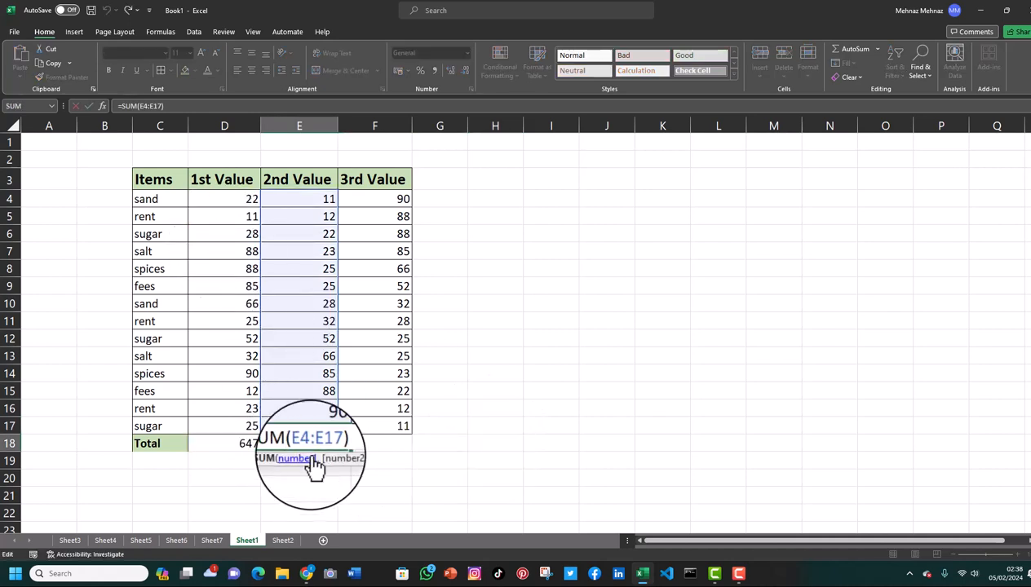
{"action": "left_click", "coordinate": [394, 500]}
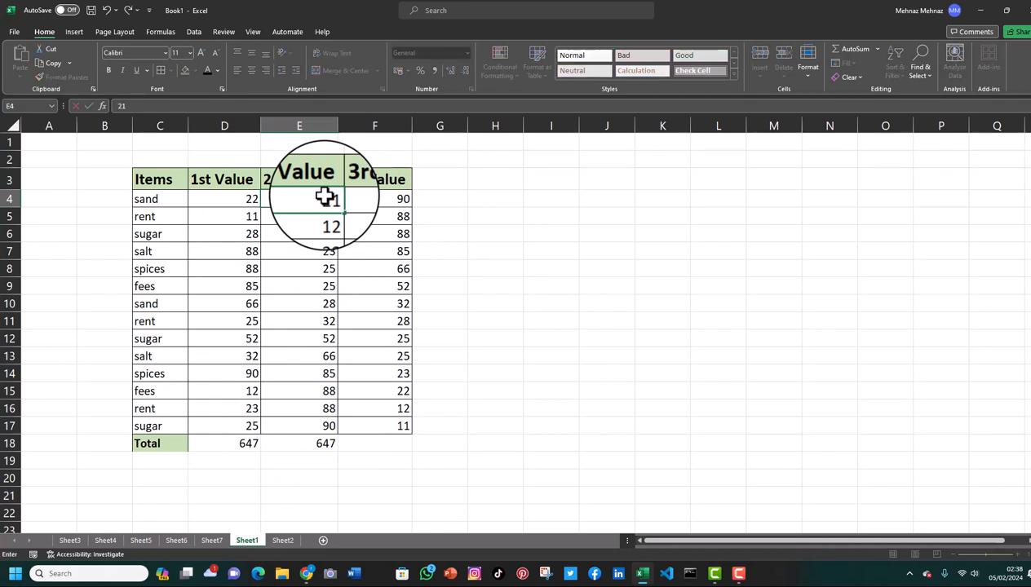
{"action": "left_click", "coordinate": [529, 248]}
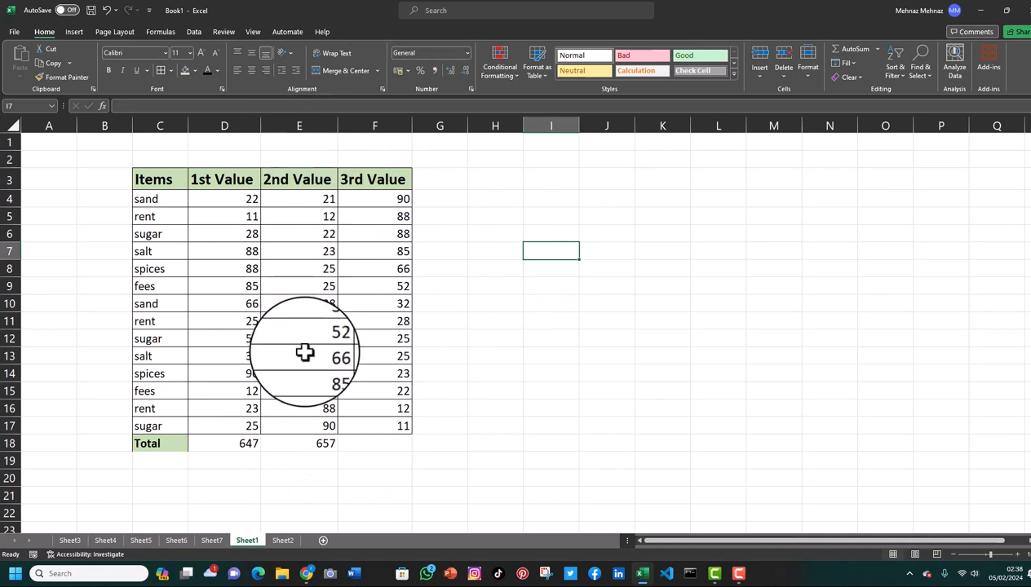
Copy the total formula from D18 into F18 for the 3rd Value column
{"action": "double_click", "coordinate": [231, 441]}
{"action": "left_click", "coordinate": [426, 499]}
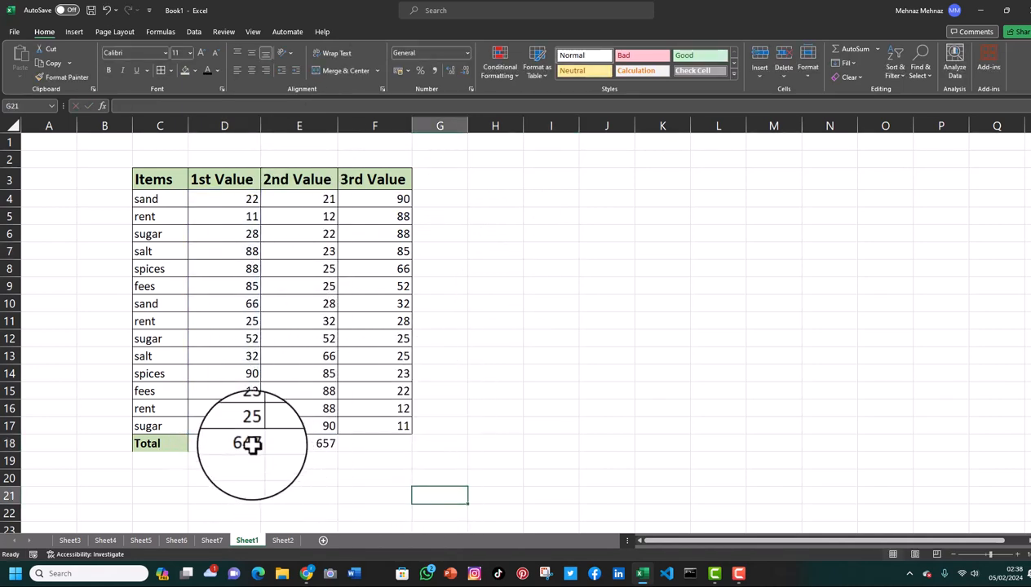
{"action": "left_click", "coordinate": [232, 445]}
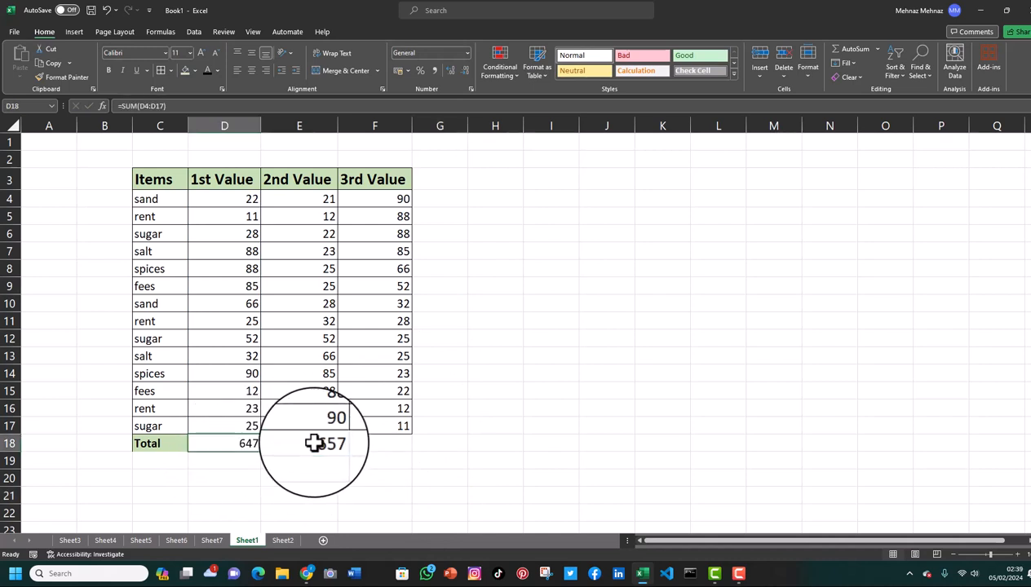
{"action": "right_click", "coordinate": [236, 443]}
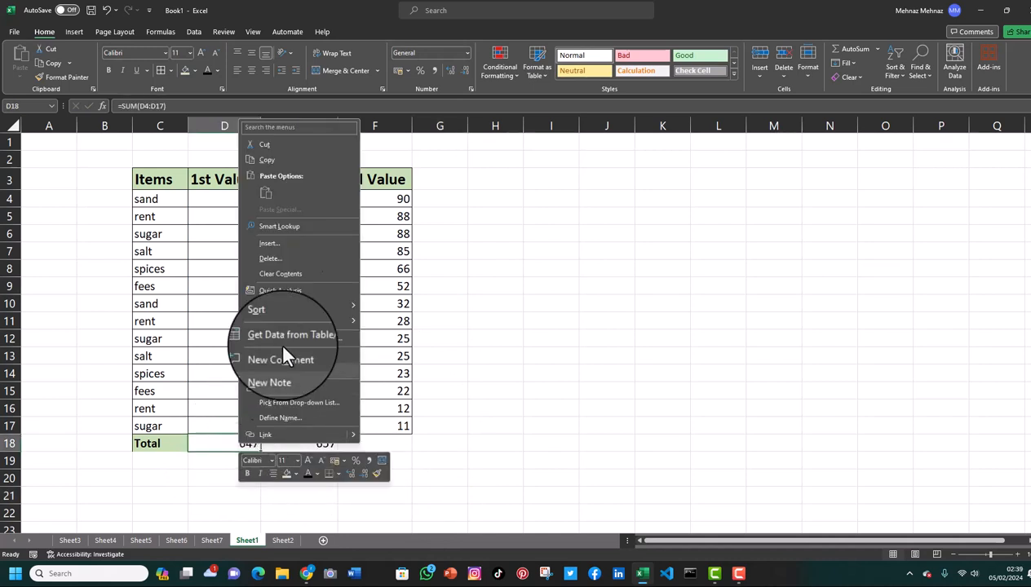
{"action": "left_click", "coordinate": [274, 160]}
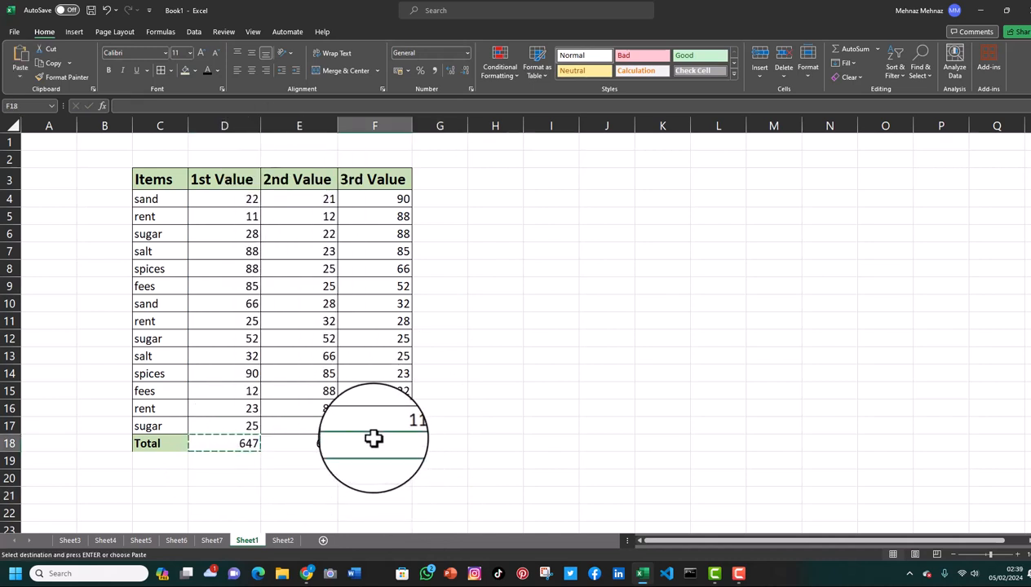
{"action": "key", "text": "ctrl+v"}
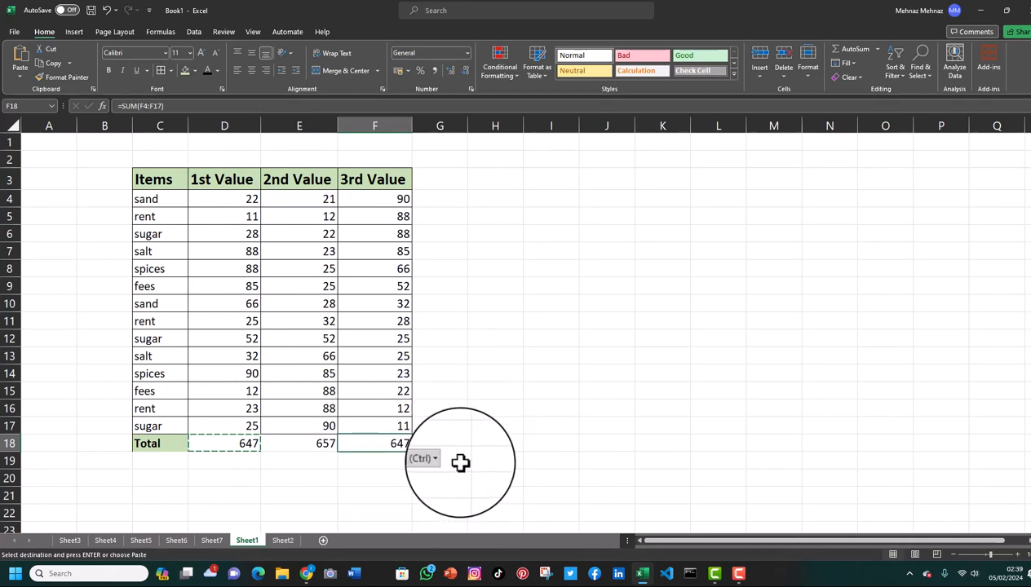
Change the value in F10 to 91 and check the range of the SUM formula in F18
{"action": "key", "text": "Right"}
{"action": "key", "text": "Right"}
{"action": "key", "text": "Right"}
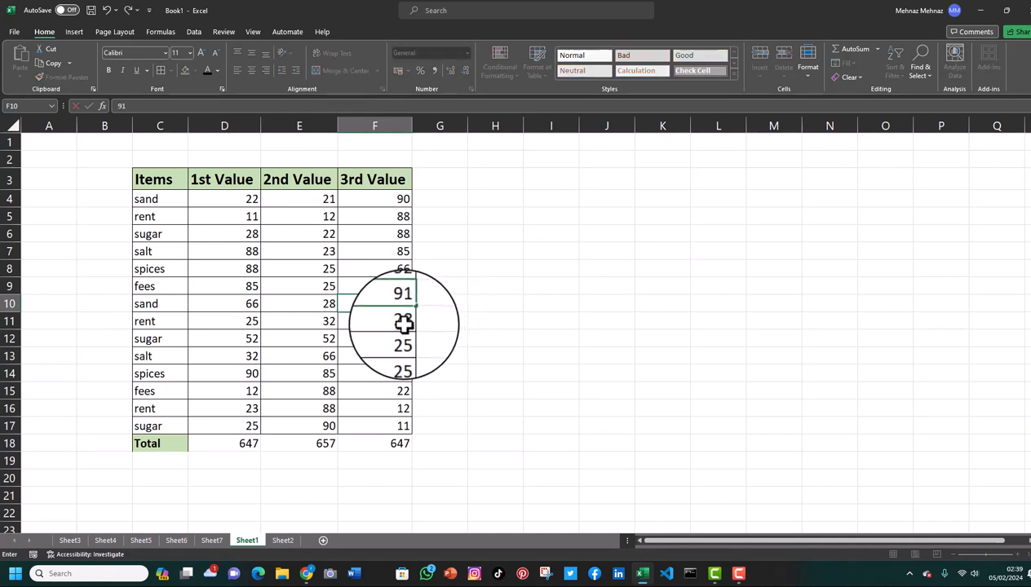
{"action": "key", "text": "Return"}
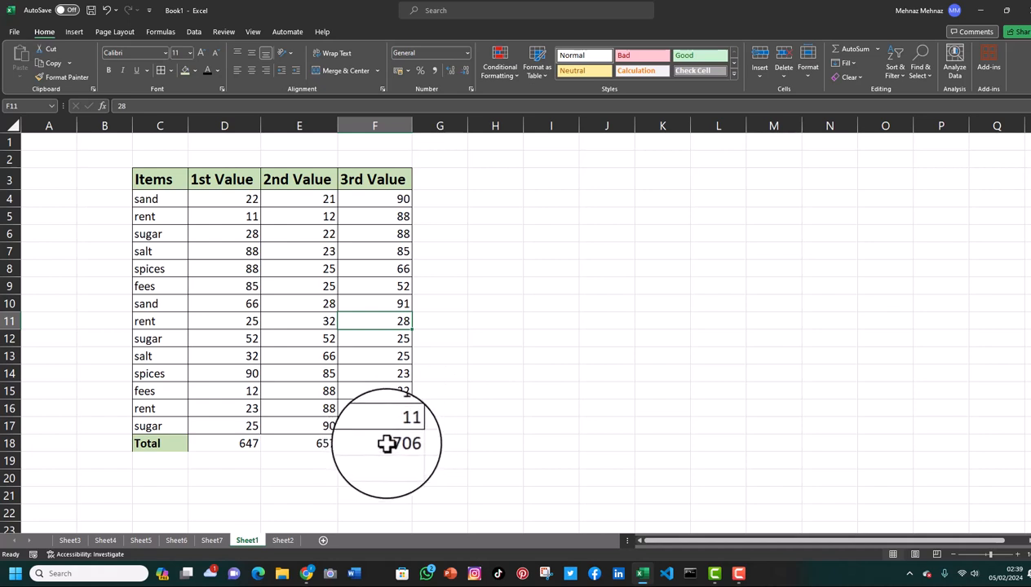
{"action": "double_click", "coordinate": [387, 443]}
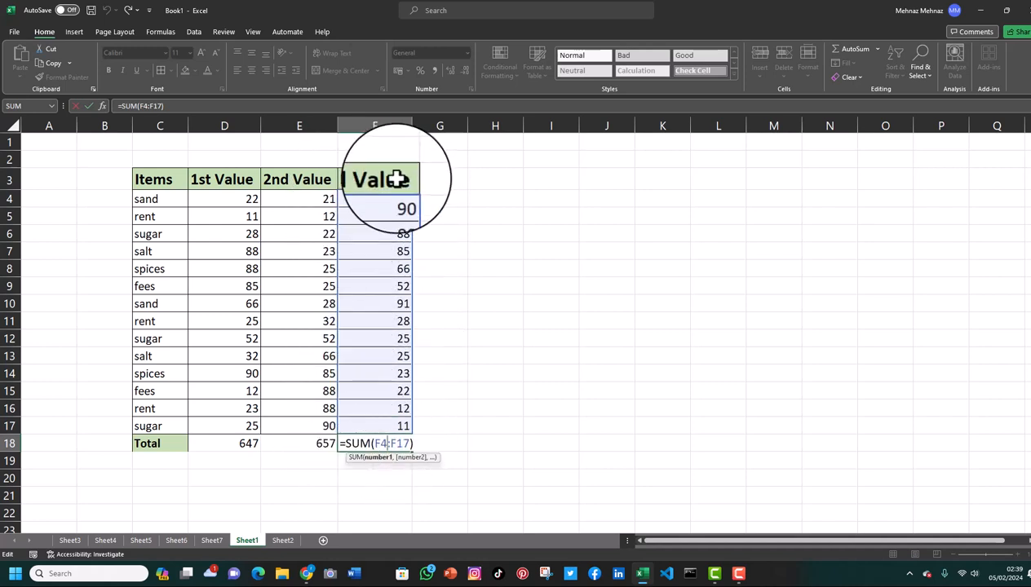
{"action": "left_click", "coordinate": [498, 389]}
{"action": "left_click", "coordinate": [480, 457]}
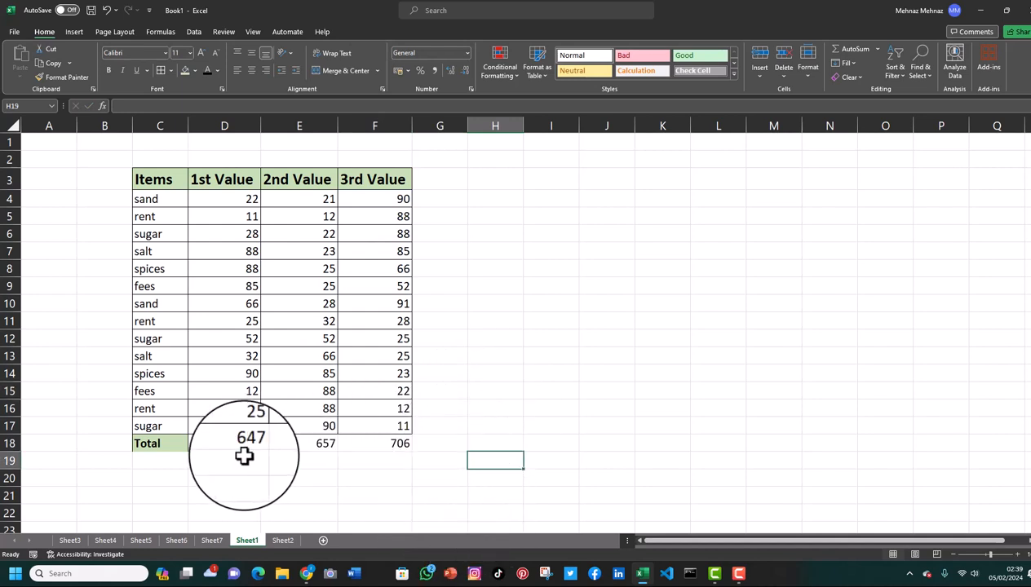
{"action": "left_click_drag", "start_coordinate": [167, 448], "coordinate": [404, 444]}
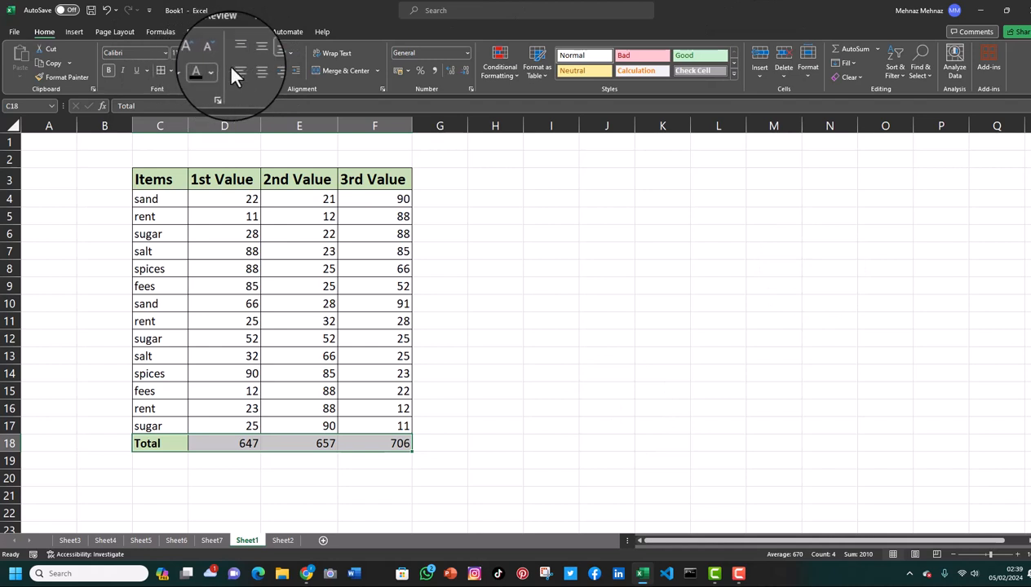
{"action": "left_click", "coordinate": [171, 70]}
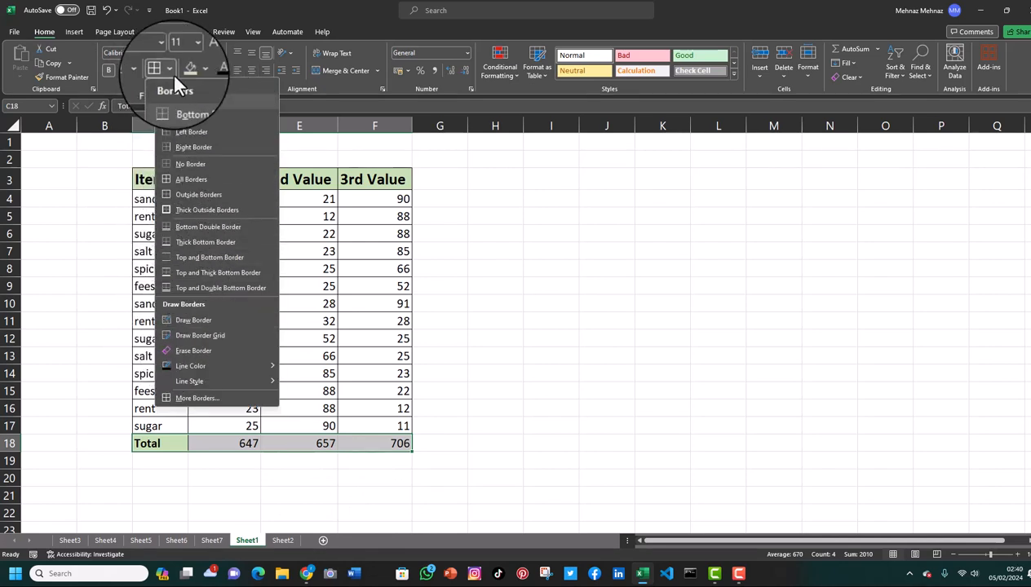
{"action": "left_click", "coordinate": [526, 261]}
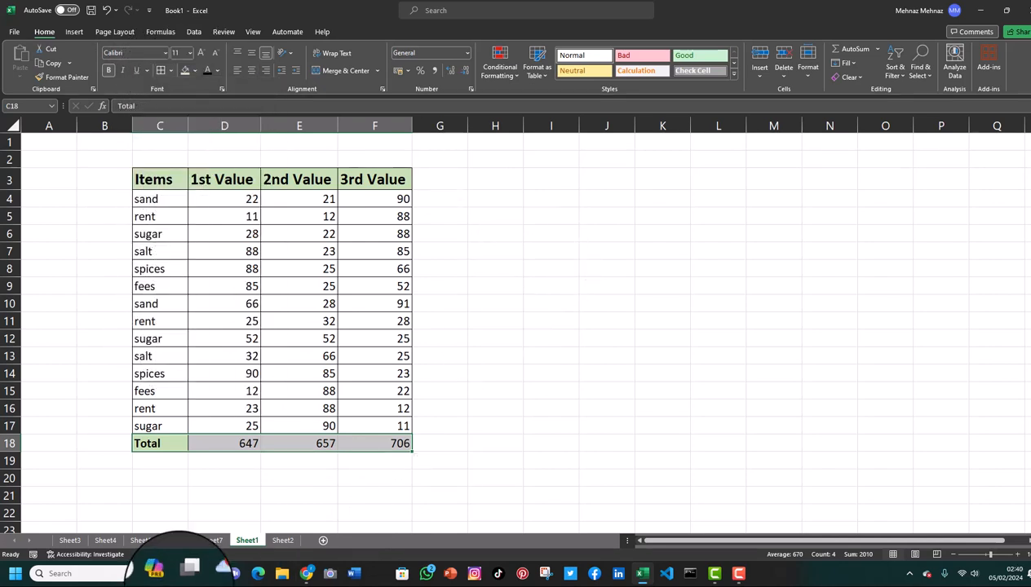
{"action": "left_click", "coordinate": [147, 443]}
{"action": "left_click", "coordinate": [361, 331]}
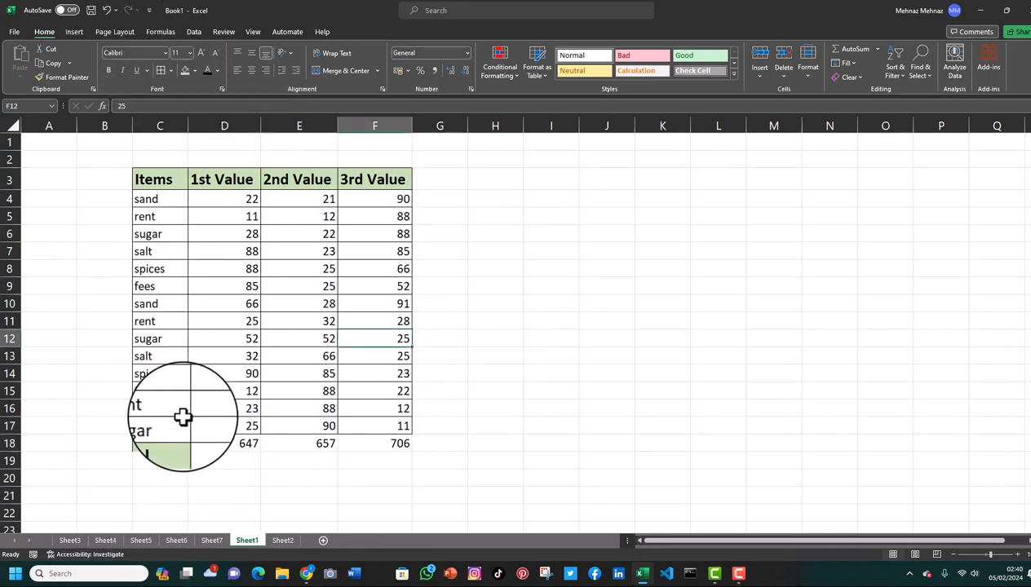
Try applying Thick Outside Borders to the single cell F12
{"action": "left_click", "coordinate": [170, 71]}
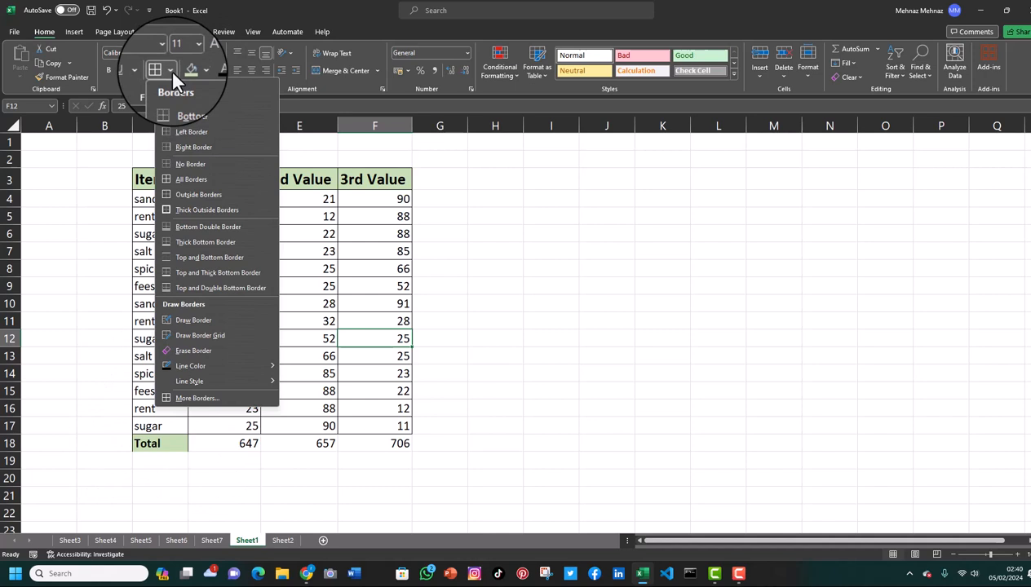
{"action": "left_click", "coordinate": [184, 212]}
{"action": "left_click", "coordinate": [202, 447]}
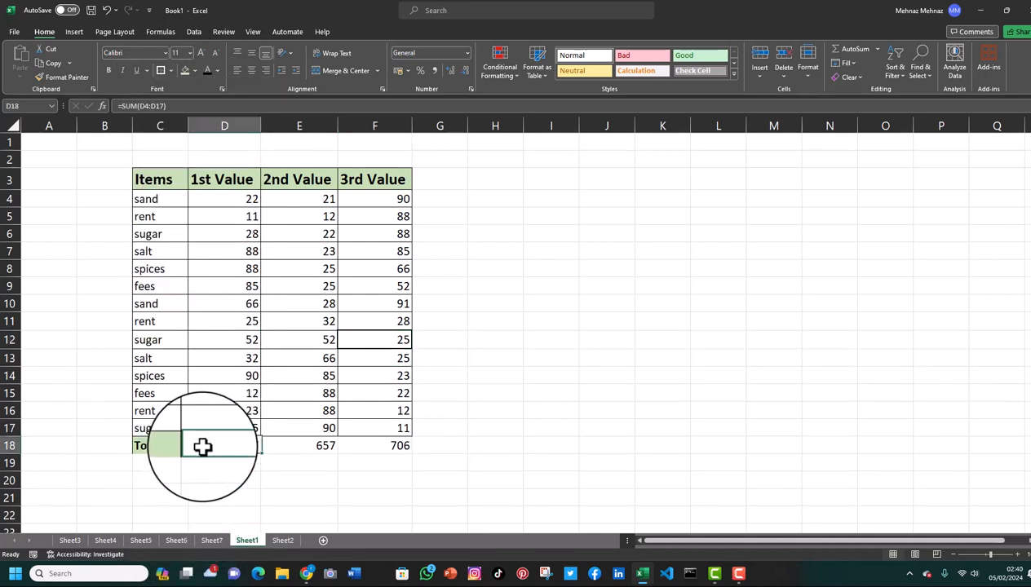
{"action": "left_click", "coordinate": [164, 445]}
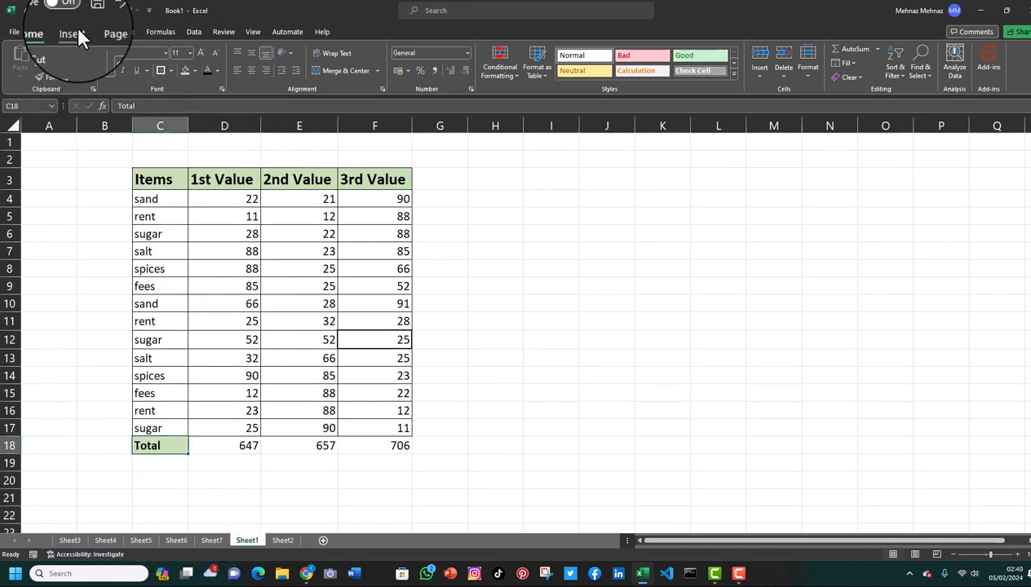
Apply Thick Outside Borders to the Total row, C18:F18
{"action": "left_click_drag", "start_coordinate": [147, 444], "coordinate": [361, 451]}
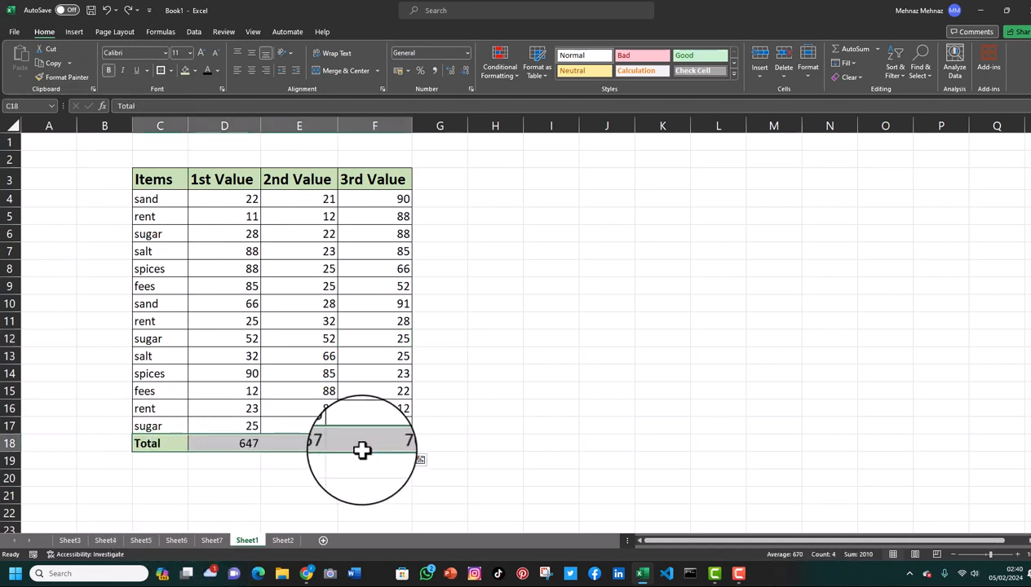
{"action": "left_click", "coordinate": [171, 71]}
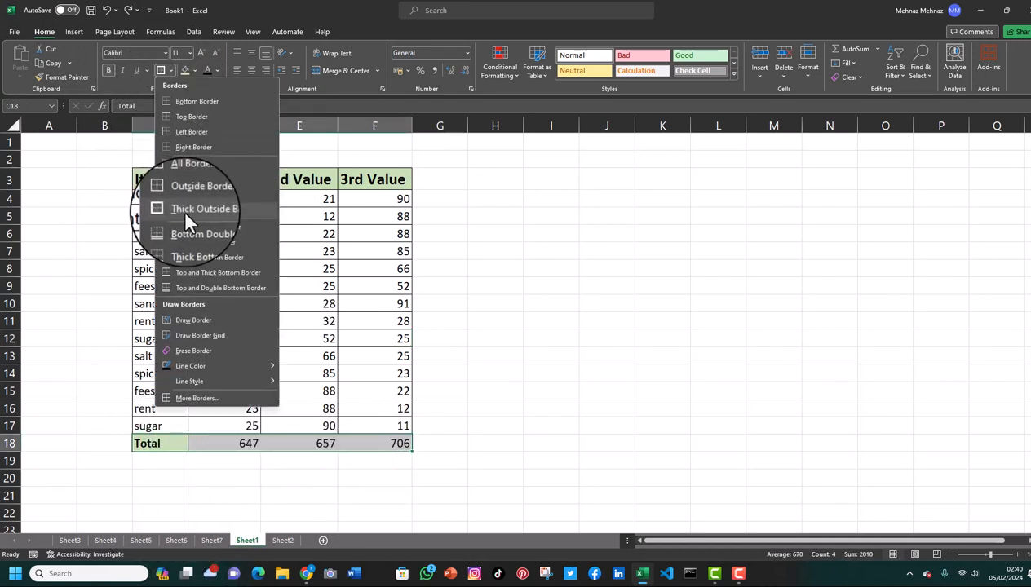
{"action": "left_click", "coordinate": [222, 209]}
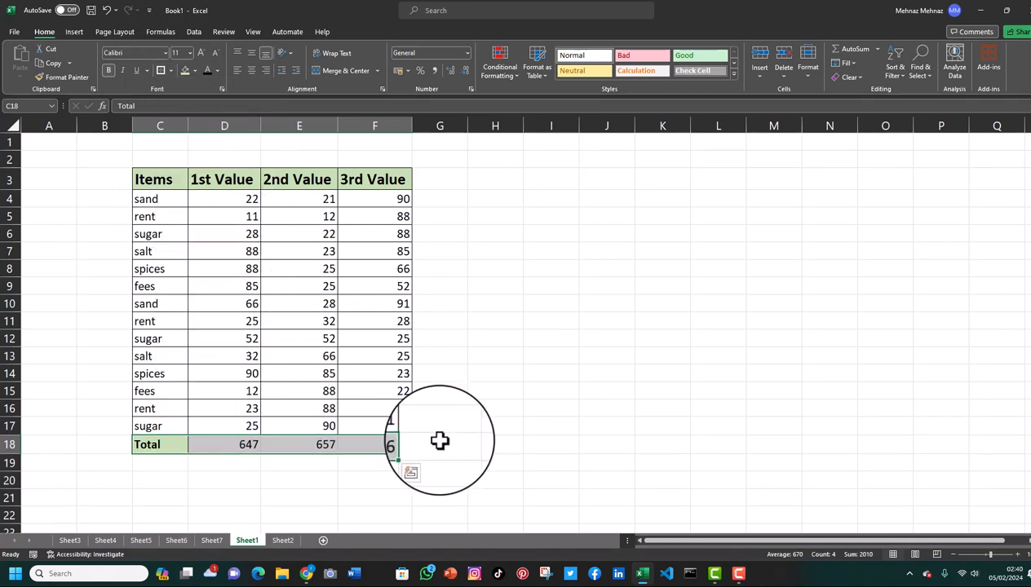
{"action": "left_click", "coordinate": [552, 445]}
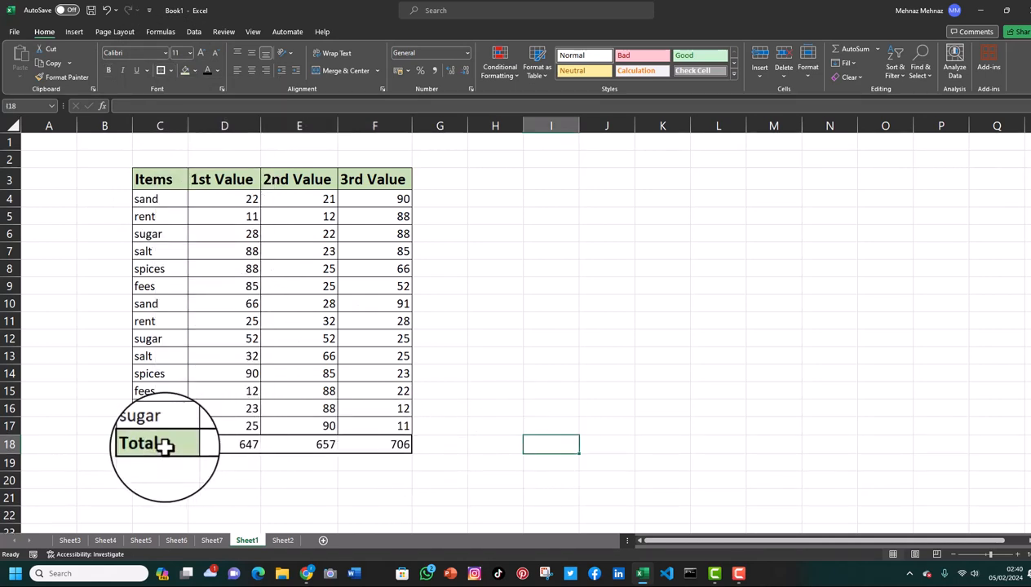
Apply All Borders to the Total row, C18:F18
{"action": "left_click_drag", "start_coordinate": [166, 444], "coordinate": [367, 444]}
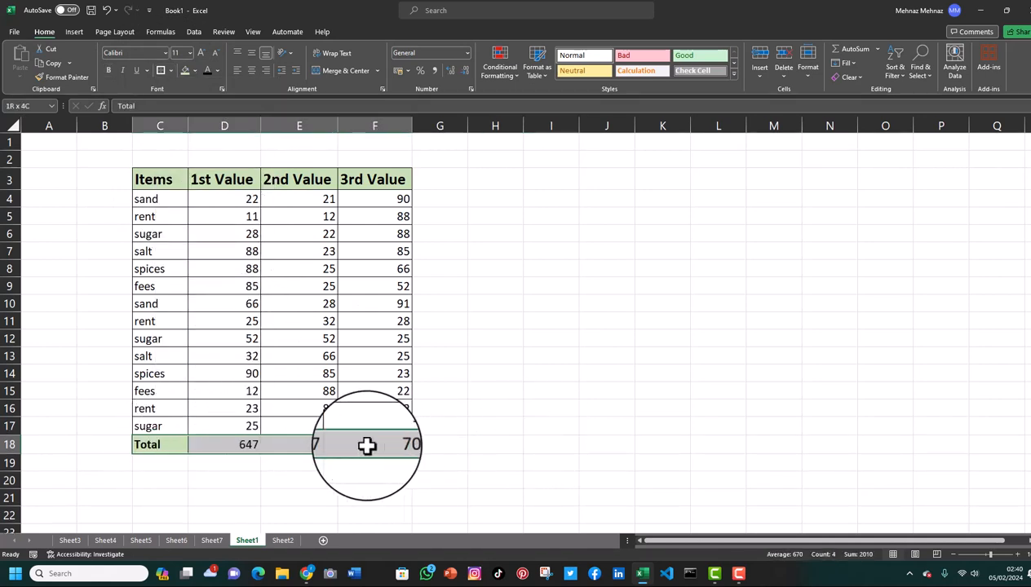
{"action": "left_click", "coordinate": [171, 70]}
{"action": "left_click", "coordinate": [168, 180]}
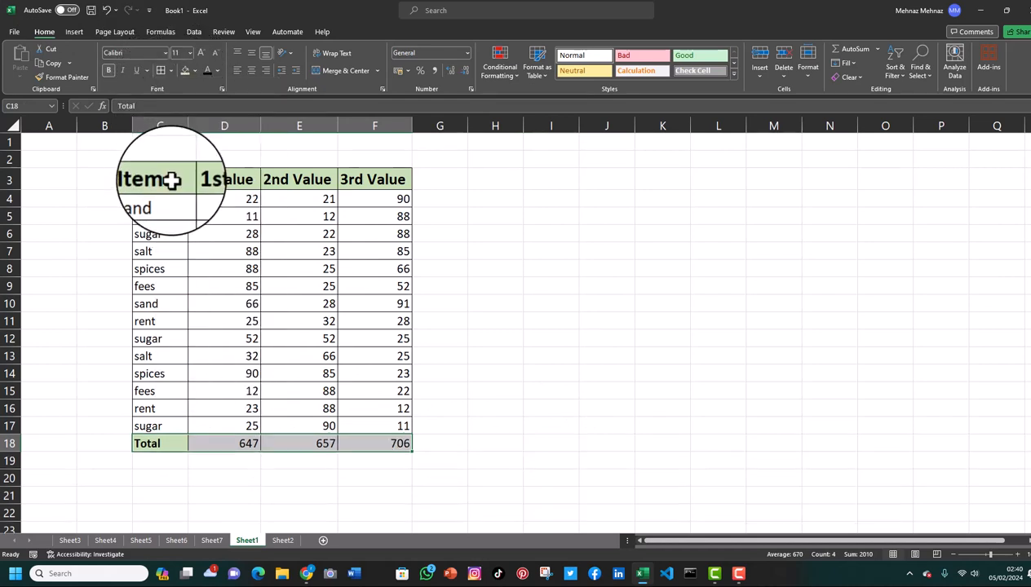
Reapply Thick Outside Borders around the Total row, C18:F18, keeping its inner cell borders
{"action": "left_click_drag", "start_coordinate": [396, 444], "coordinate": [155, 444]}
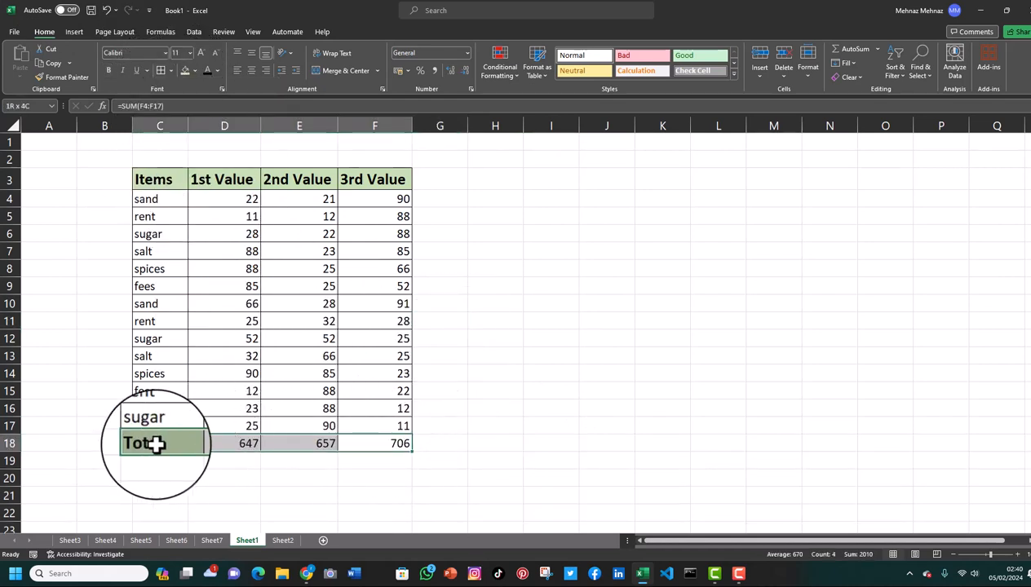
{"action": "left_click", "coordinate": [171, 71]}
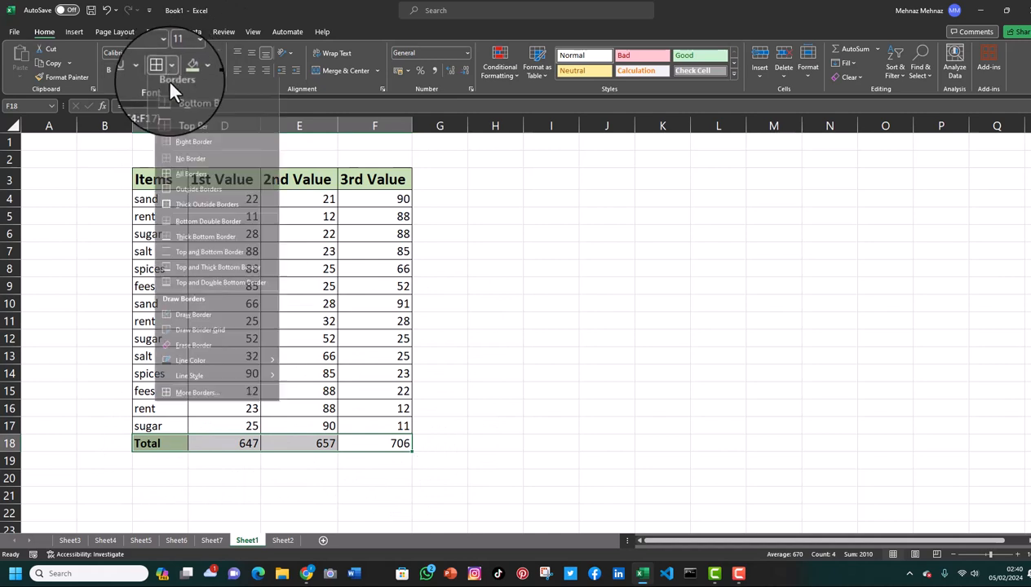
{"action": "left_click", "coordinate": [181, 209]}
{"action": "left_click", "coordinate": [502, 370]}
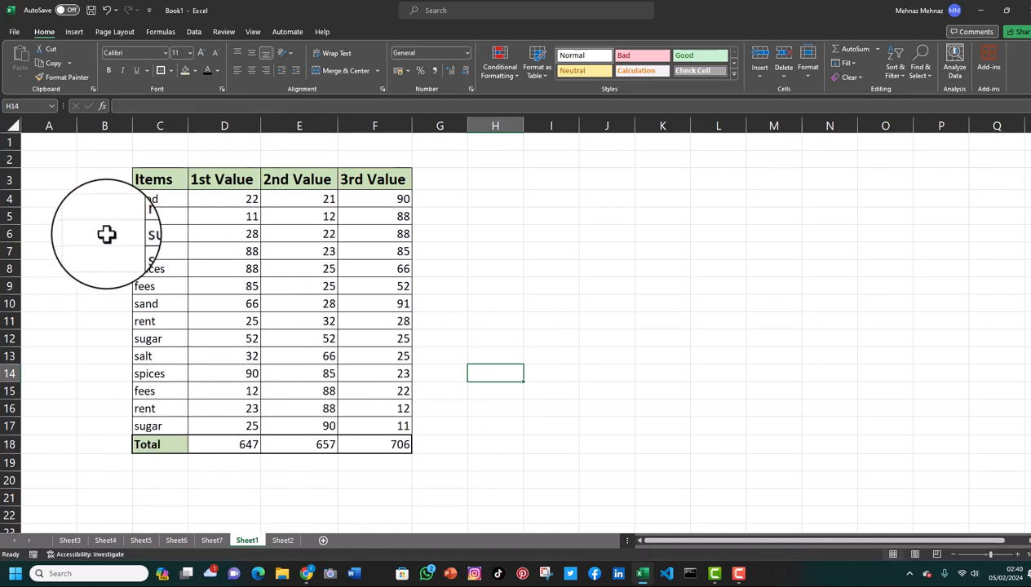
Fill the item names in C4:C17 with a medium green slightly darker than the header fill
{"action": "left_click_drag", "start_coordinate": [151, 199], "coordinate": [172, 430]}
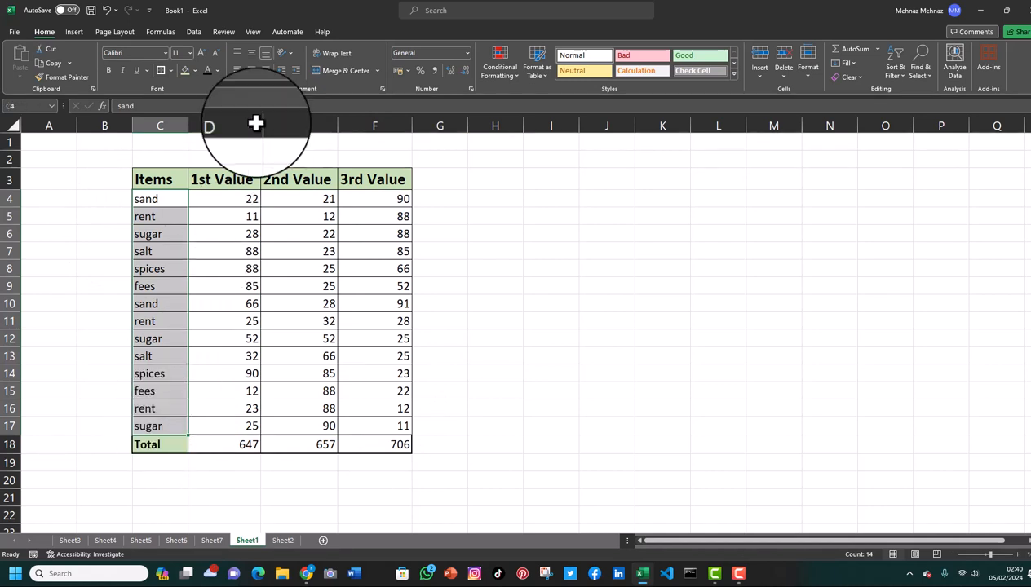
{"action": "left_click", "coordinate": [195, 70]}
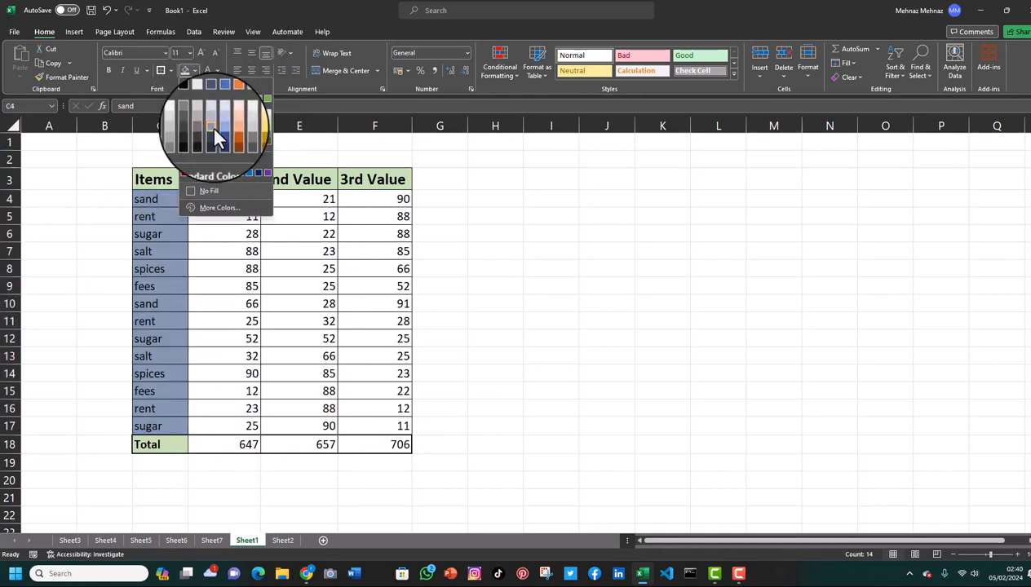
{"action": "left_click", "coordinate": [267, 125]}
{"action": "left_click", "coordinate": [606, 244]}
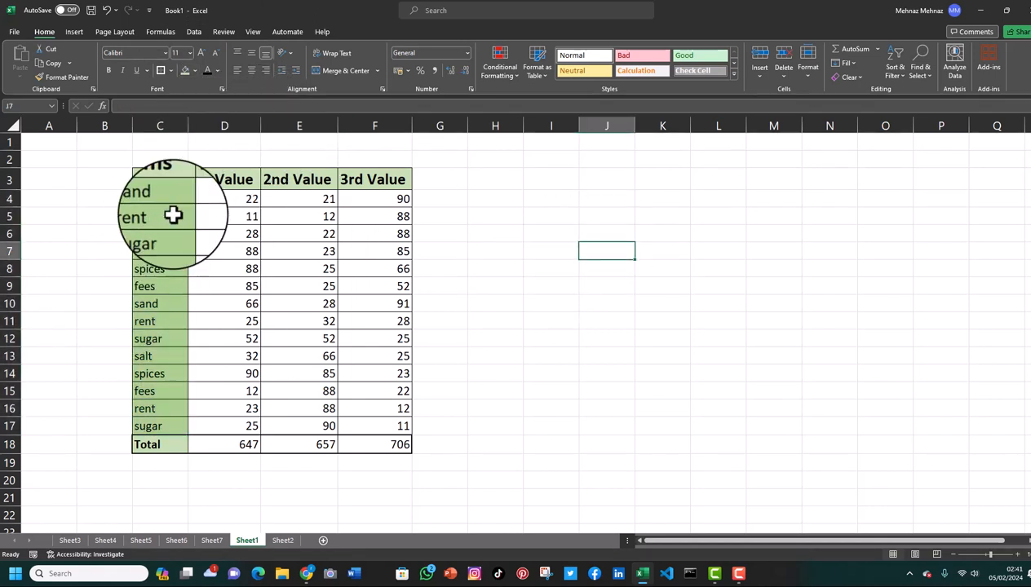
Fill the 1st Value cells, D4:D17, with light orange
{"action": "left_click_drag", "start_coordinate": [224, 202], "coordinate": [225, 418]}
{"action": "left_click", "coordinate": [195, 70]}
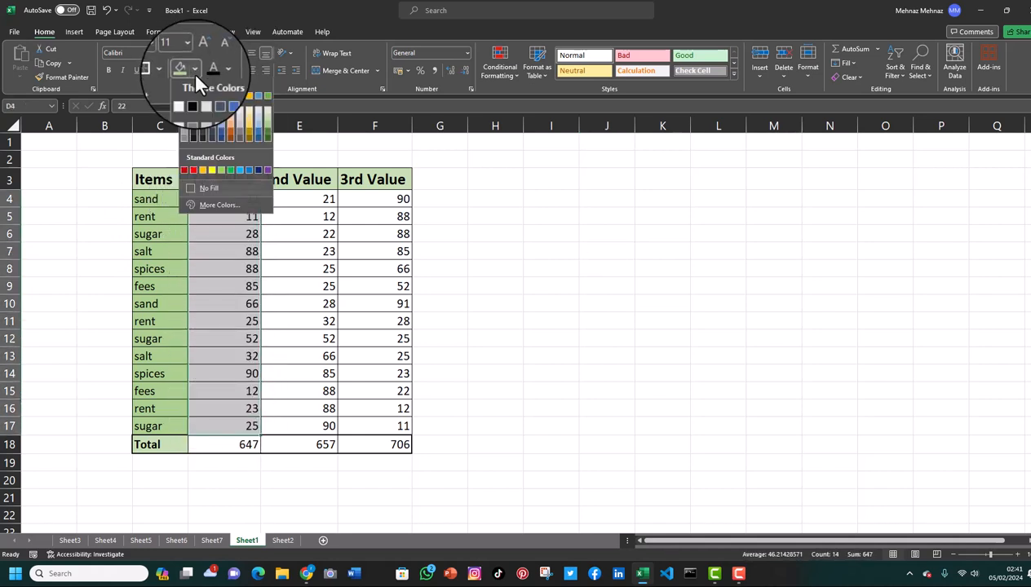
{"action": "left_click", "coordinate": [233, 131]}
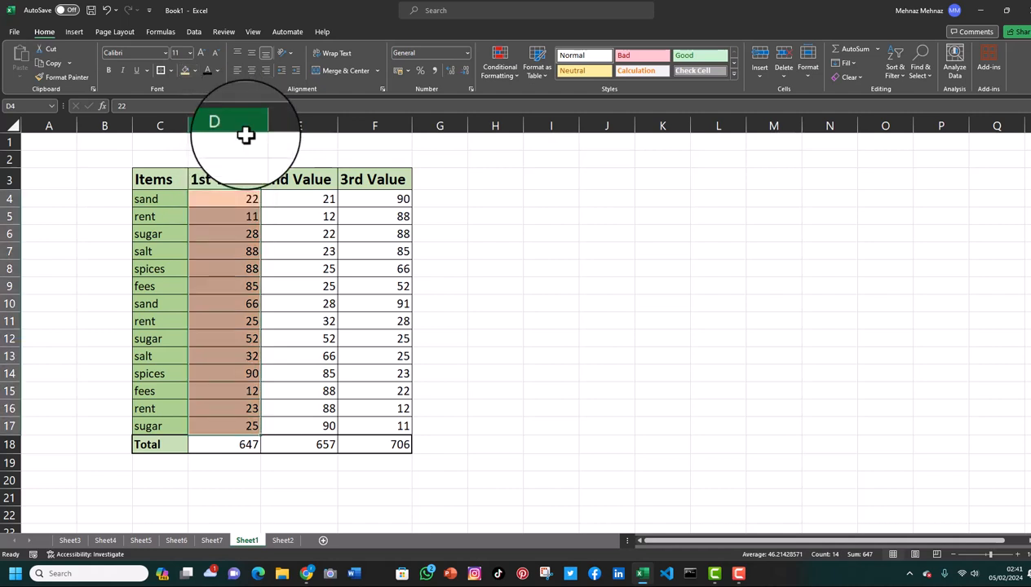
Fill the 2nd Value cells, E4:E17, with light grey
{"action": "left_click_drag", "start_coordinate": [301, 200], "coordinate": [299, 428]}
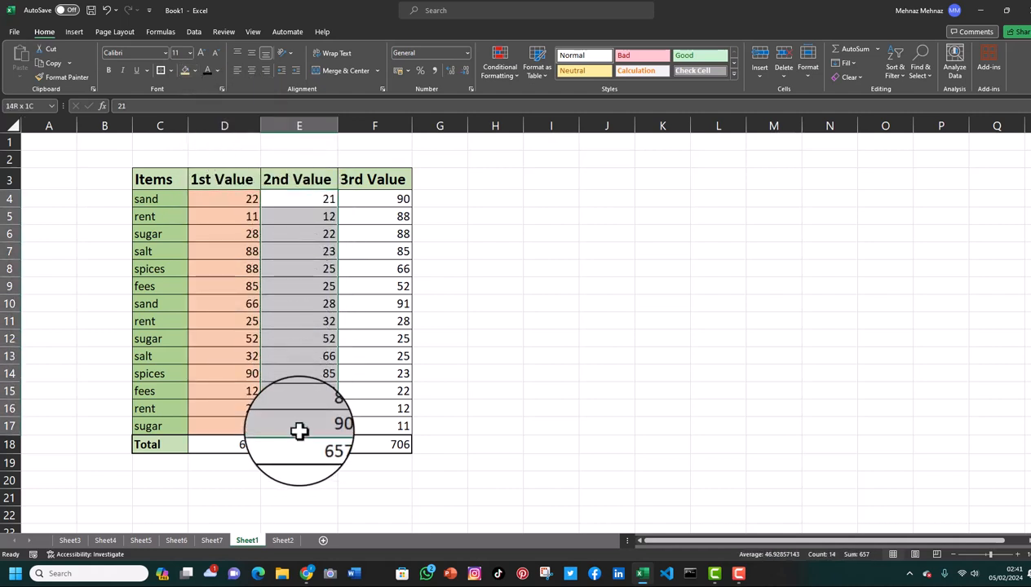
{"action": "left_click", "coordinate": [196, 72]}
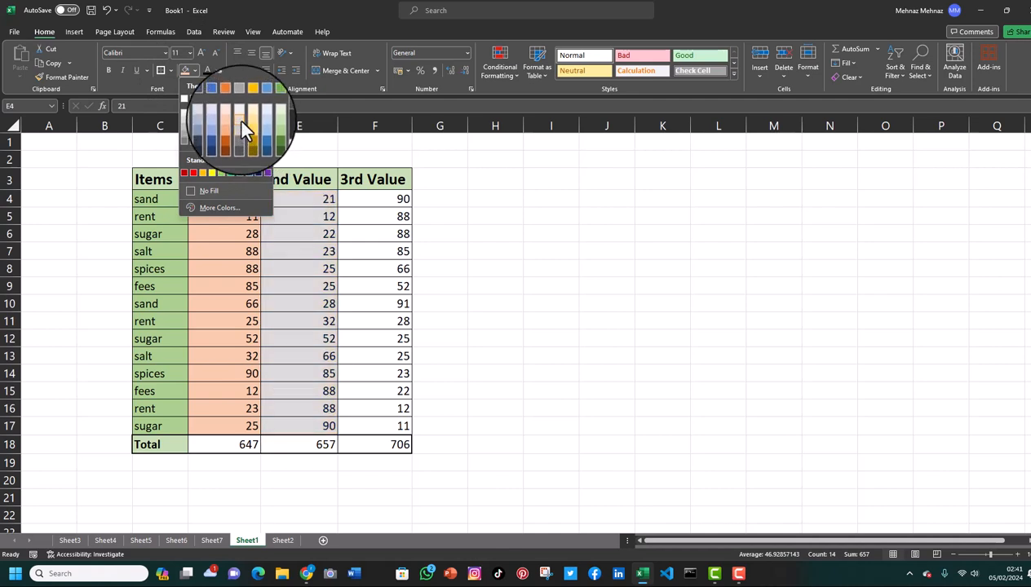
{"action": "left_click", "coordinate": [242, 122]}
Fill the 3rd Value cells, F4:F17, with light blue
{"action": "left_click_drag", "start_coordinate": [361, 201], "coordinate": [364, 420]}
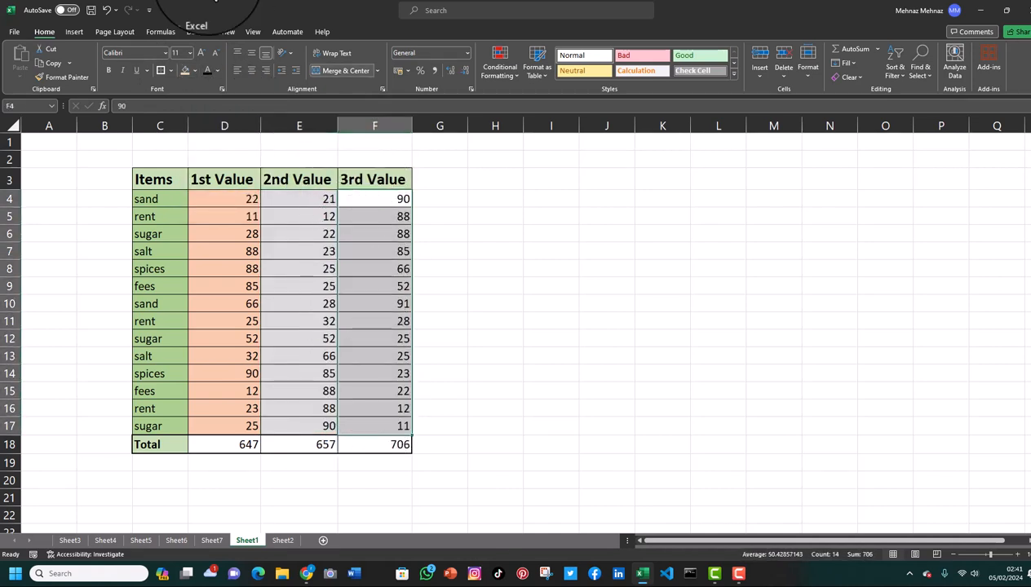
{"action": "left_click", "coordinate": [194, 71]}
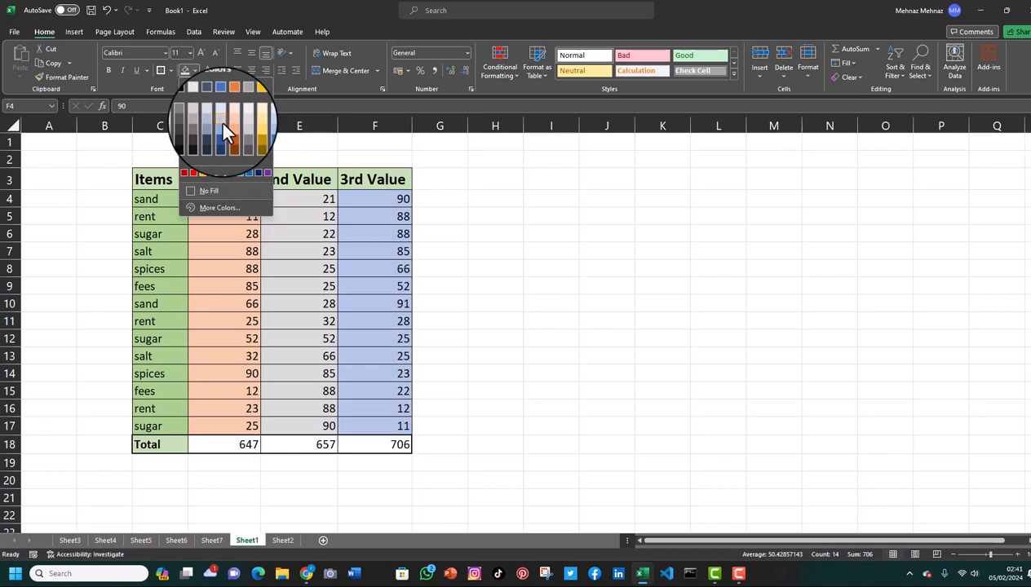
{"action": "left_click", "coordinate": [221, 124]}
{"action": "left_click", "coordinate": [501, 269]}
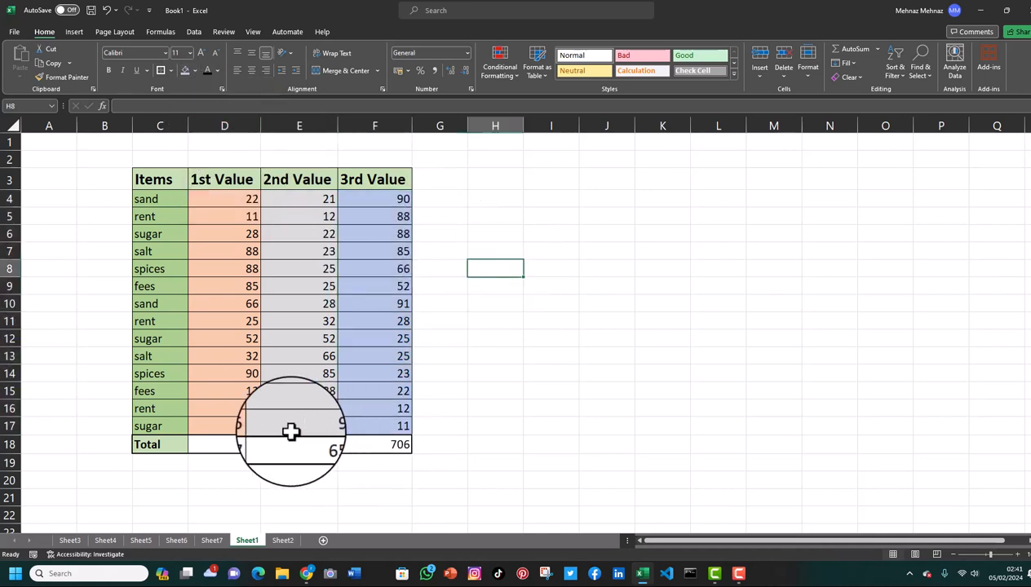
Fill the whole Total row, C18:F18, with light gold, starting with the Total label cell
{"action": "left_click", "coordinate": [145, 446]}
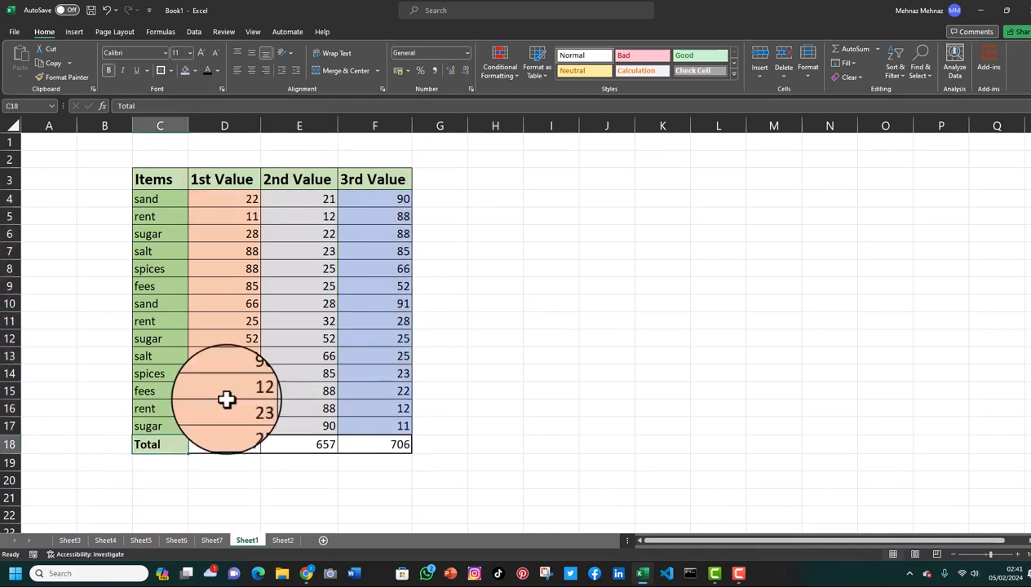
{"action": "left_click", "coordinate": [194, 71]}
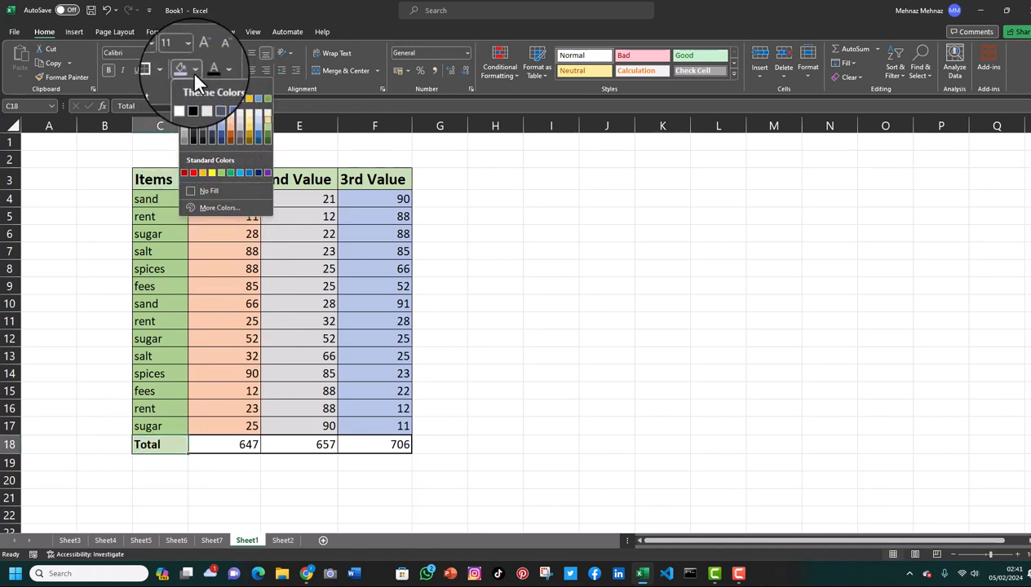
{"action": "left_click", "coordinate": [243, 118]}
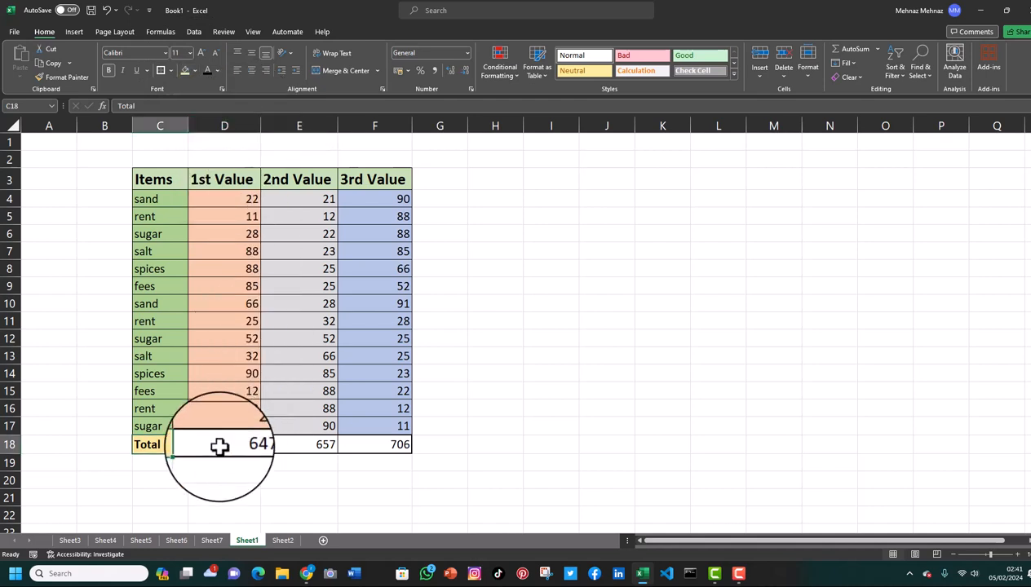
{"action": "left_click_drag", "start_coordinate": [218, 447], "coordinate": [361, 446]}
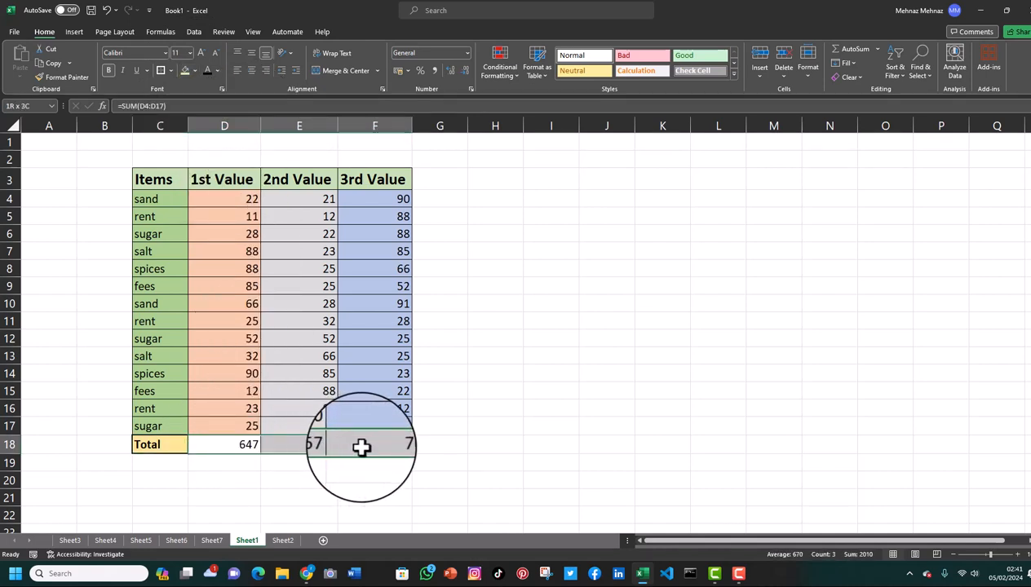
{"action": "left_click", "coordinate": [186, 71]}
{"action": "left_click", "coordinate": [607, 320]}
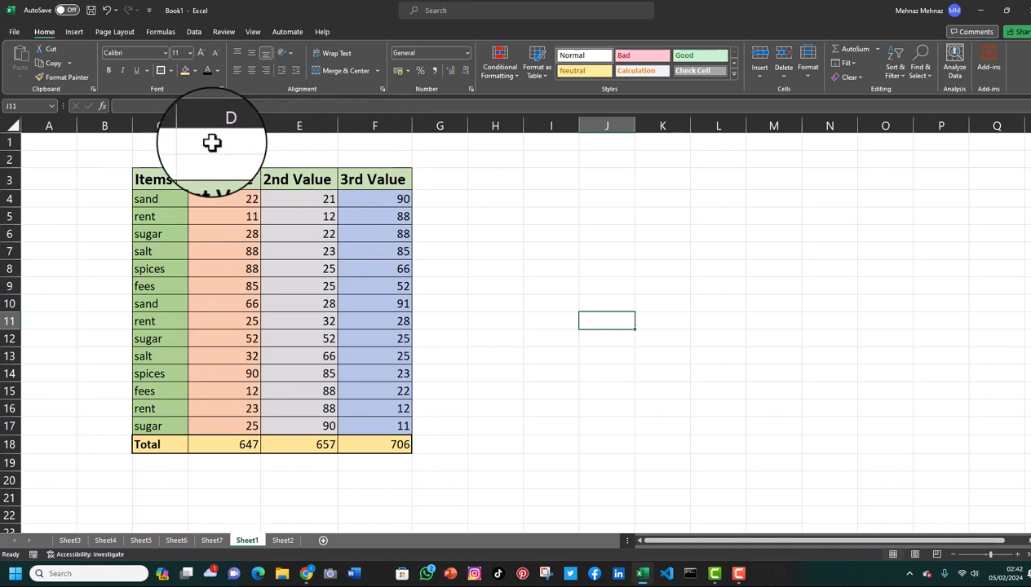
{"action": "left_click_drag", "start_coordinate": [213, 143], "coordinate": [277, 143]}
{"action": "left_click", "coordinate": [525, 163]}
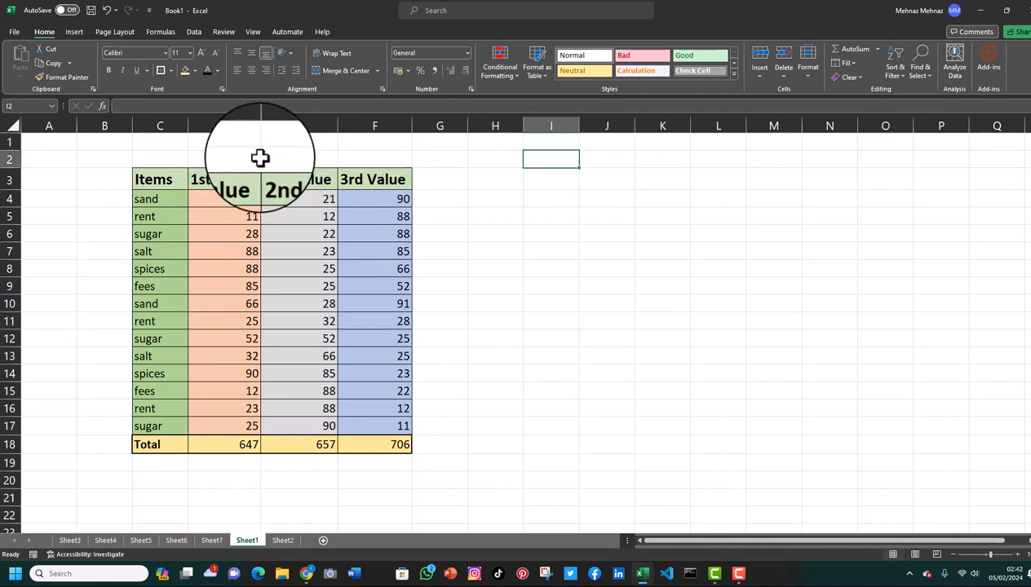
{"action": "left_click", "coordinate": [12, 158]}
{"action": "right_click", "coordinate": [12, 160]}
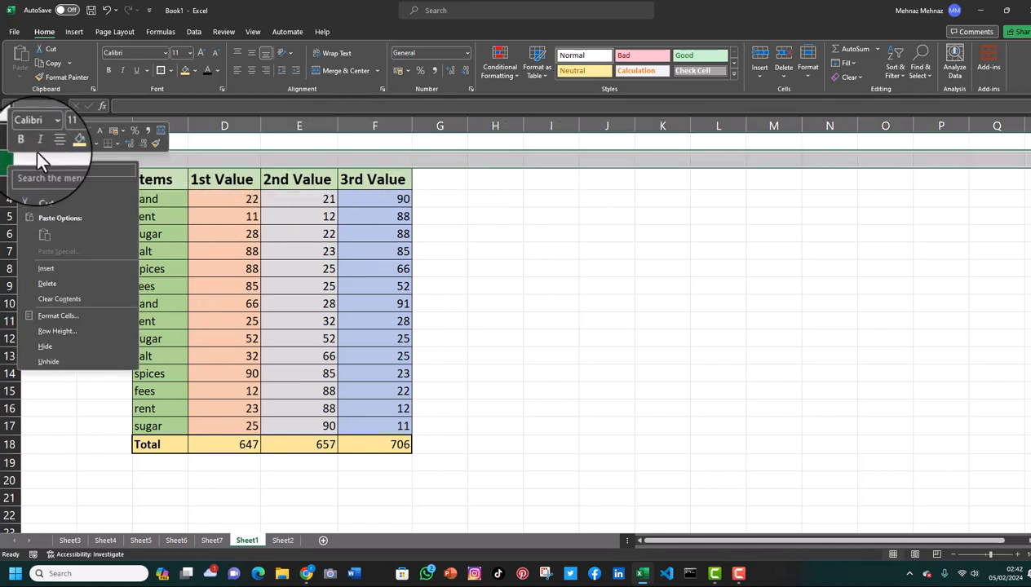
{"action": "left_click", "coordinate": [43, 203]}
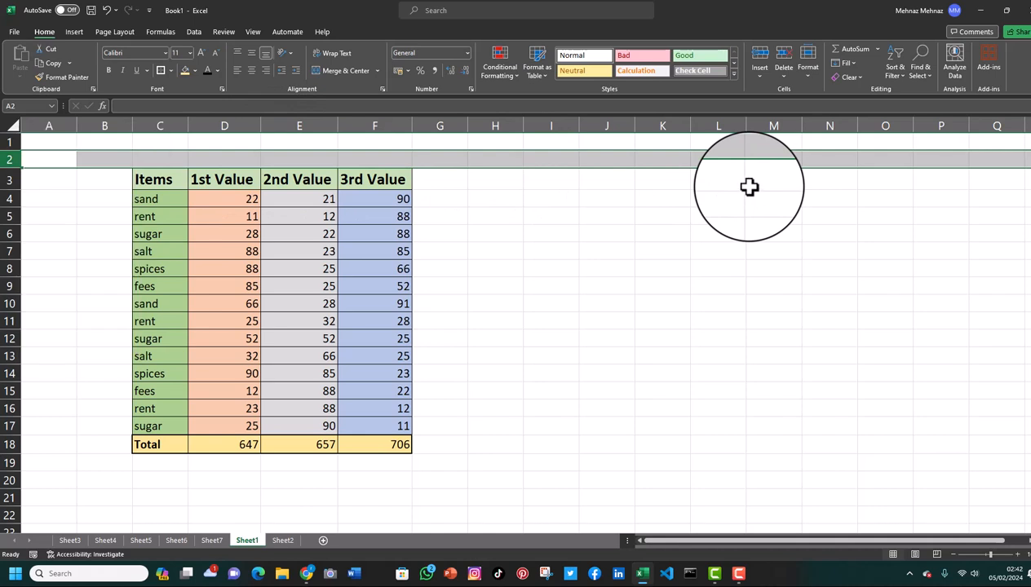
{"action": "left_click", "coordinate": [223, 161]}
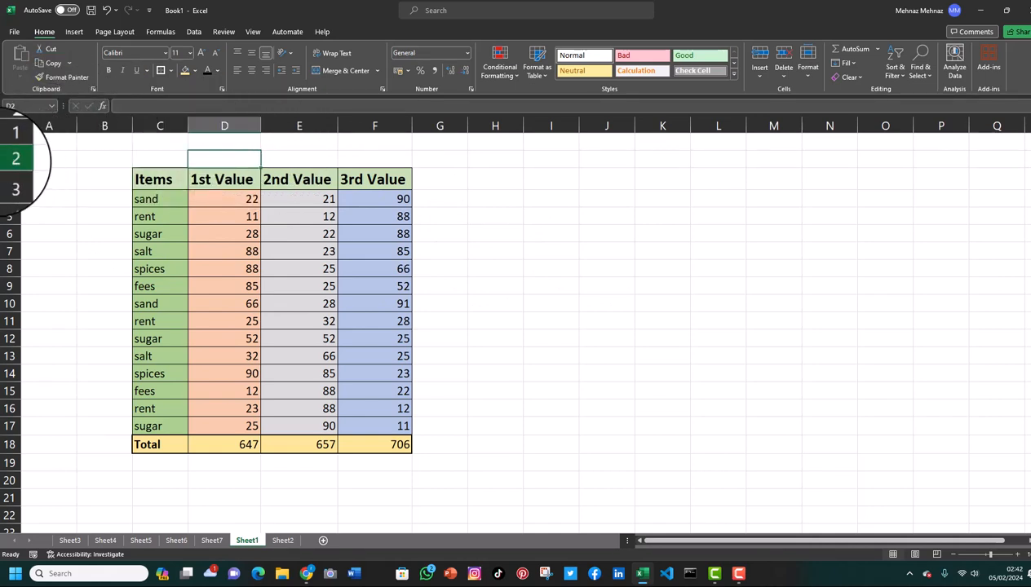
Insert two blank rows at row 2 to make room above the table
{"action": "right_click", "coordinate": [10, 159]}
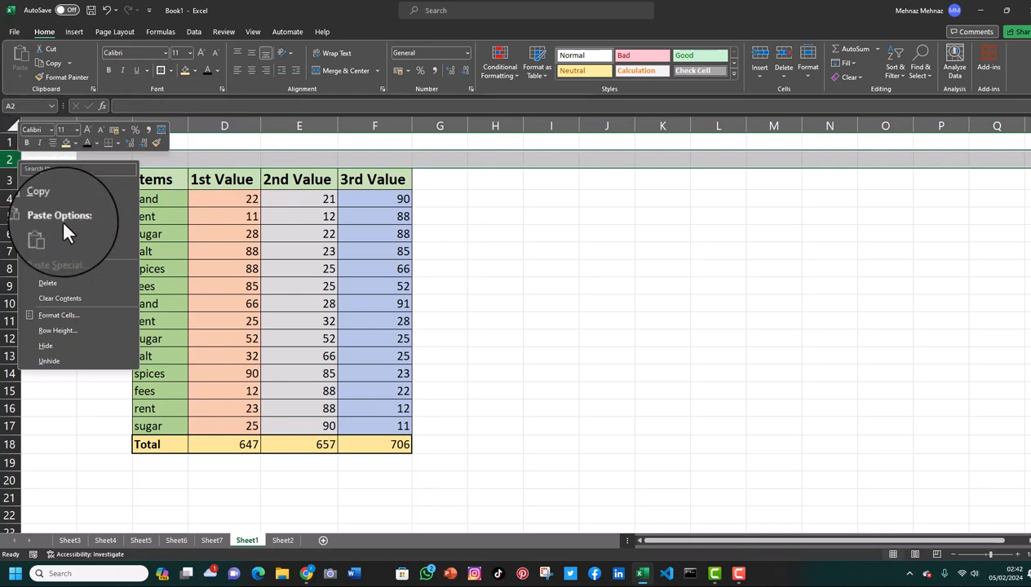
{"action": "left_click", "coordinate": [57, 269]}
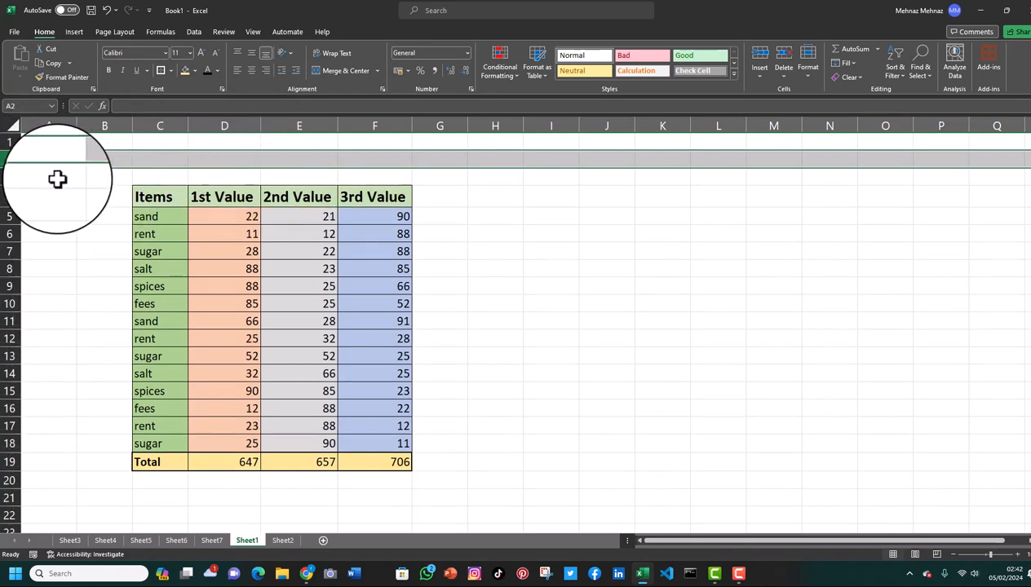
{"action": "right_click", "coordinate": [10, 160]}
{"action": "left_click", "coordinate": [44, 265]}
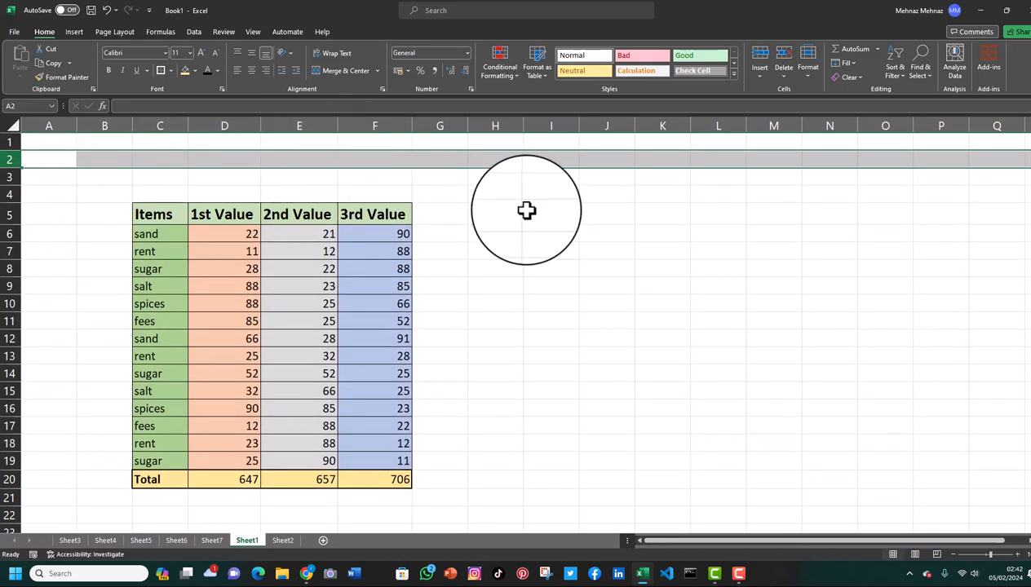
{"action": "left_click", "coordinate": [591, 213]}
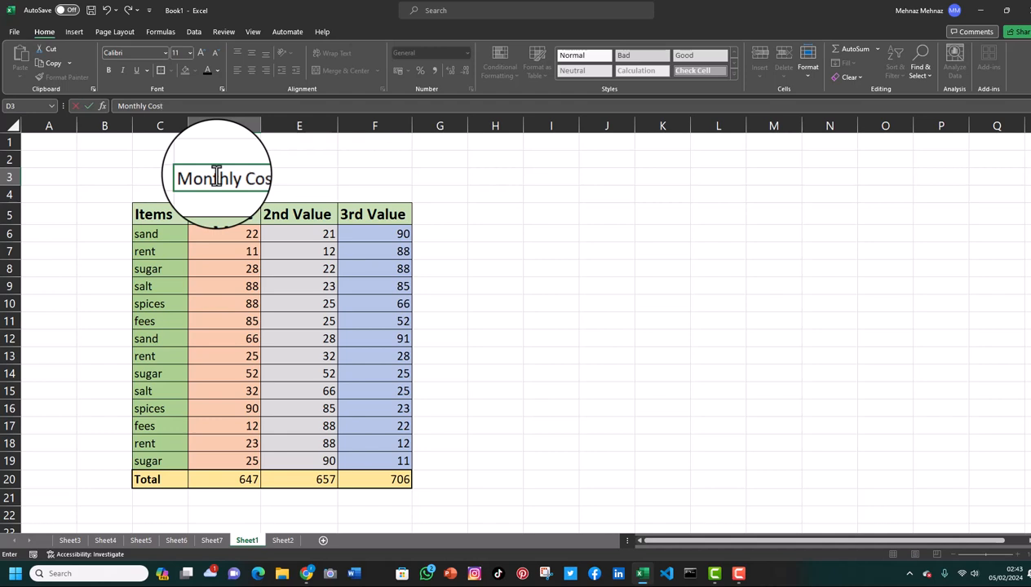
Enter the title Monthly Cost in D3 and merge and center it across D3:E3
{"action": "key", "text": "Tab"}
{"action": "key", "text": "Tab"}
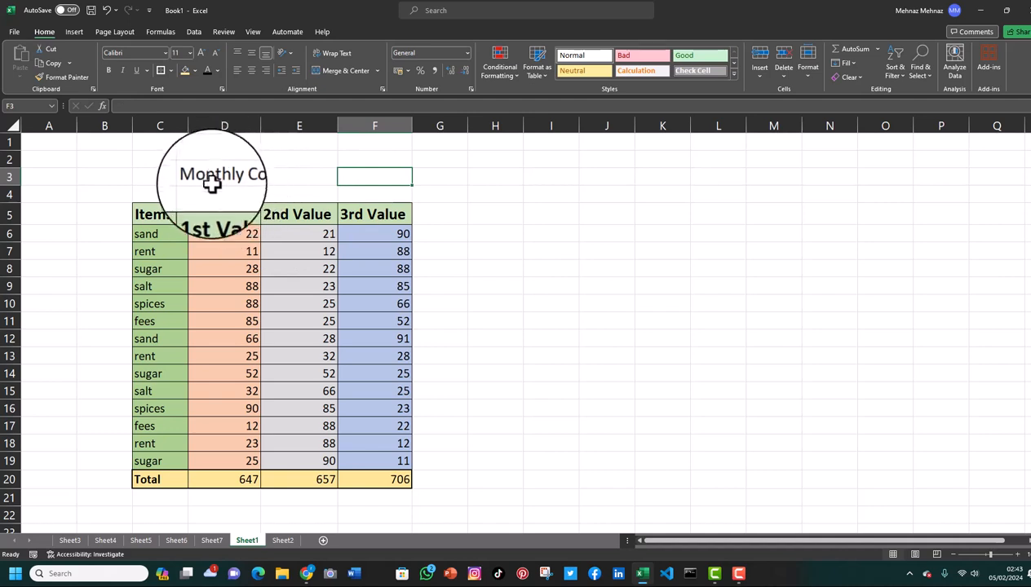
{"action": "left_click_drag", "start_coordinate": [211, 184], "coordinate": [299, 179]}
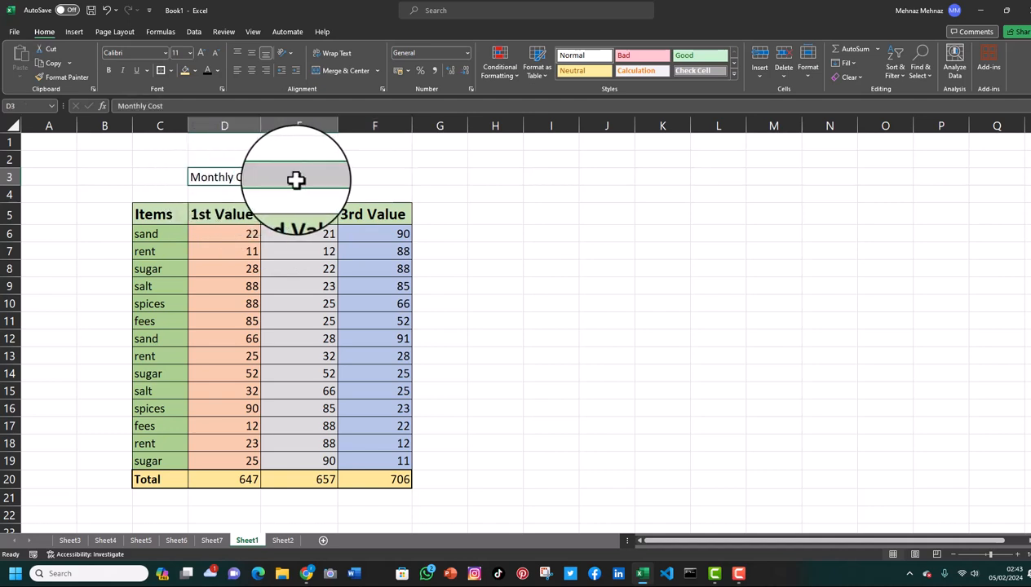
{"action": "left_click", "coordinate": [338, 75]}
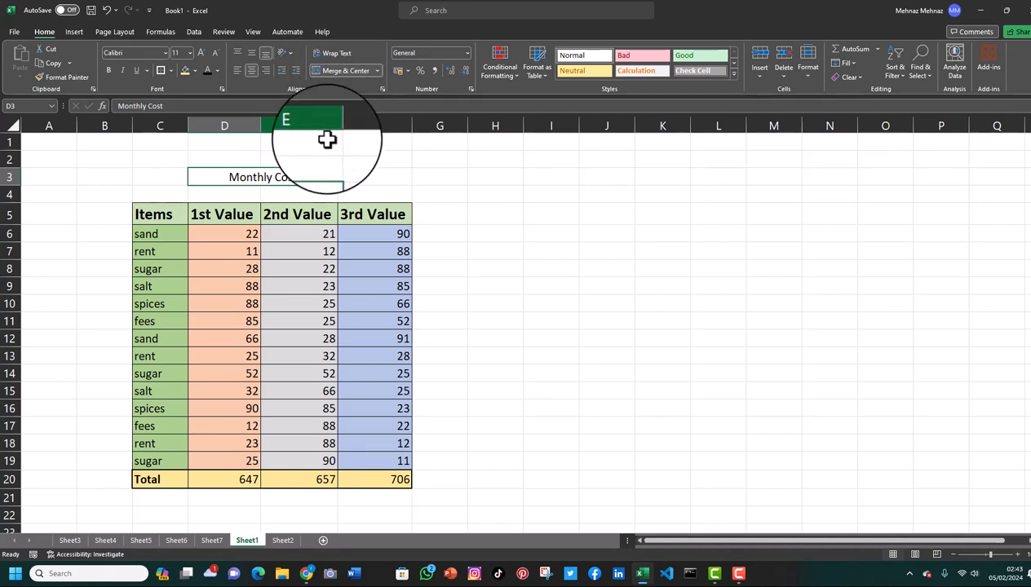
{"action": "left_click", "coordinate": [495, 194]}
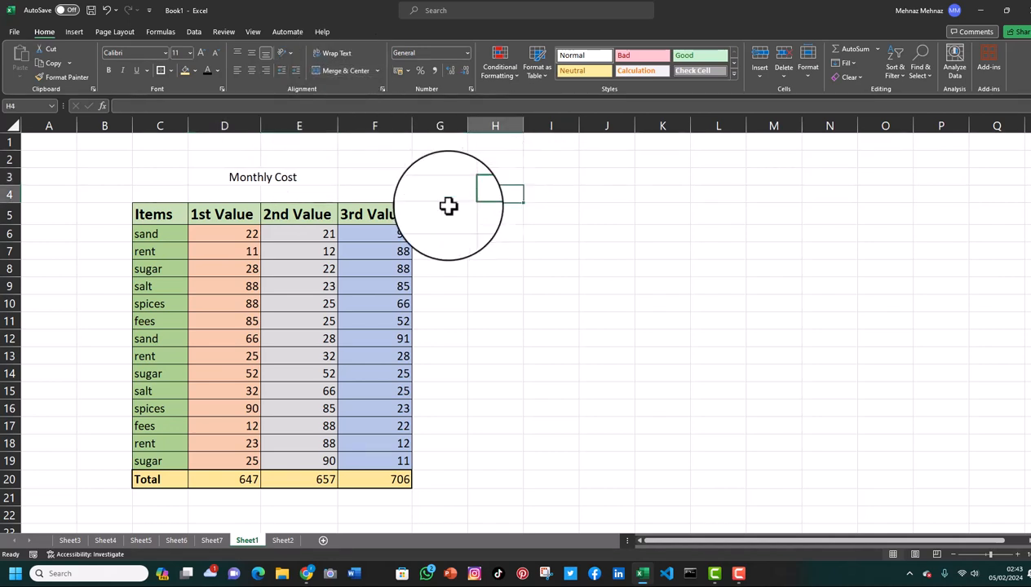
Add an outside border around the merged Monthly Cost title cell, D3:E3
{"action": "left_click", "coordinate": [278, 179]}
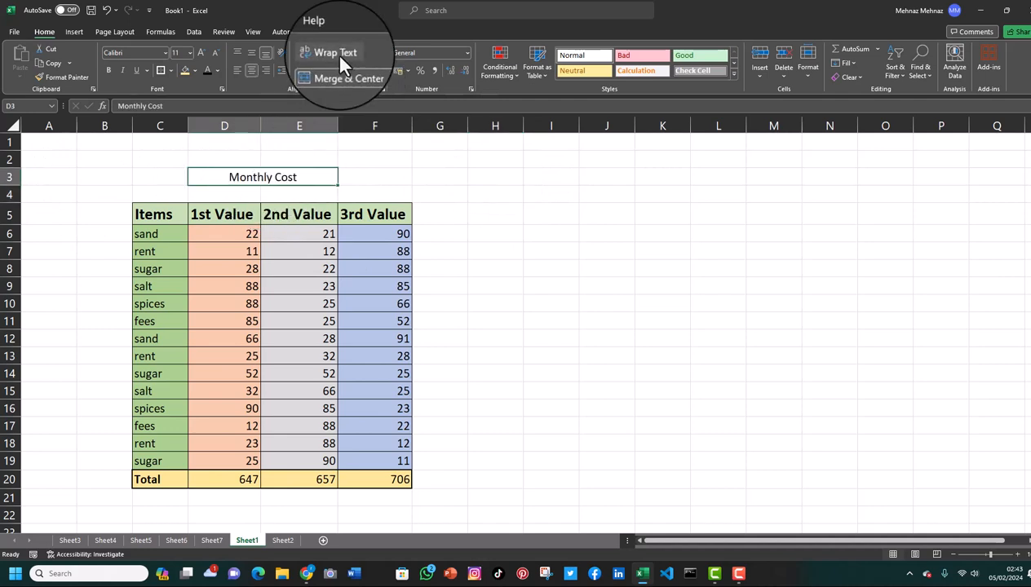
{"action": "left_click", "coordinate": [375, 124]}
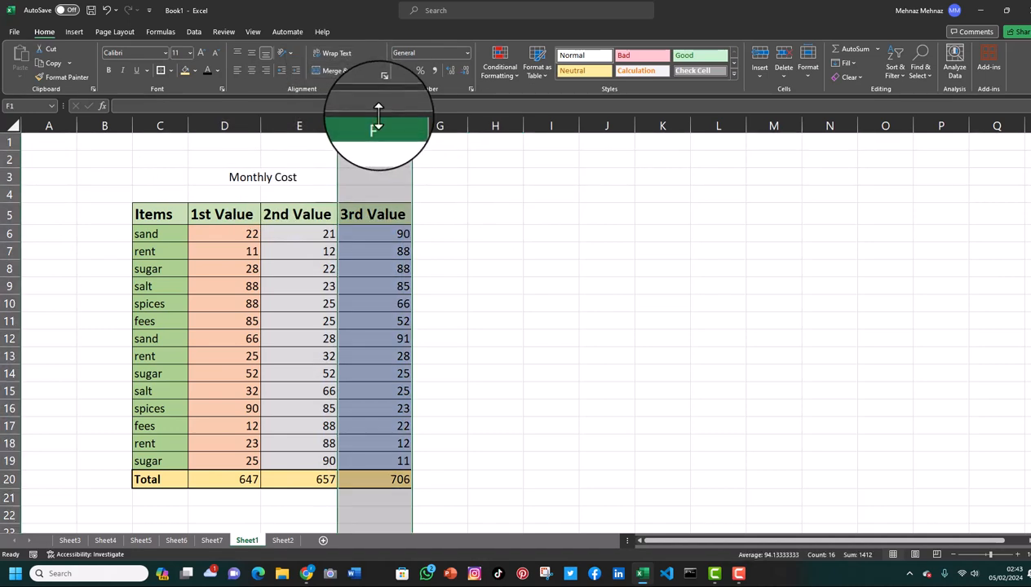
{"action": "left_click", "coordinate": [453, 191]}
{"action": "left_click", "coordinate": [300, 175]}
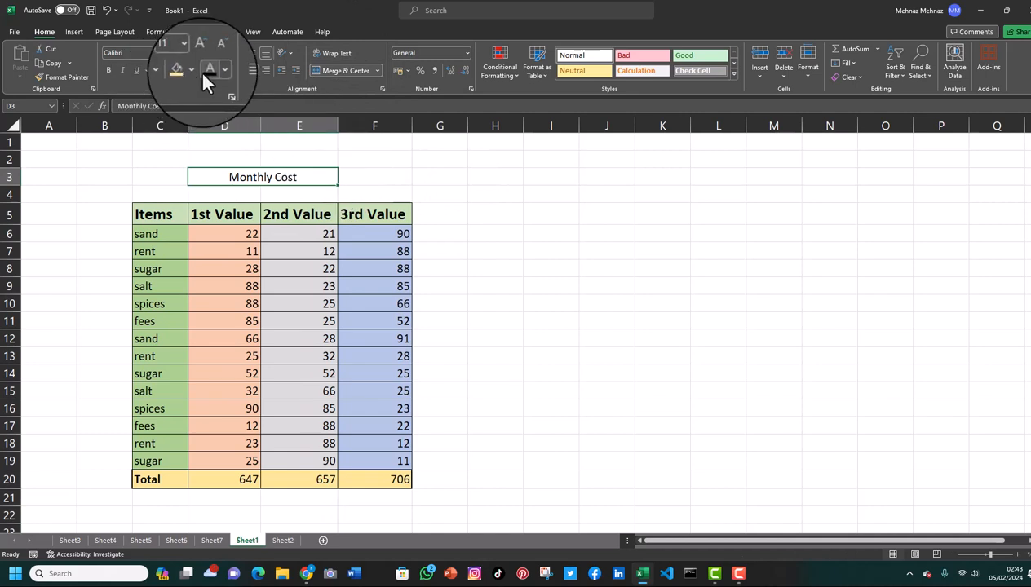
{"action": "left_click", "coordinate": [161, 71]}
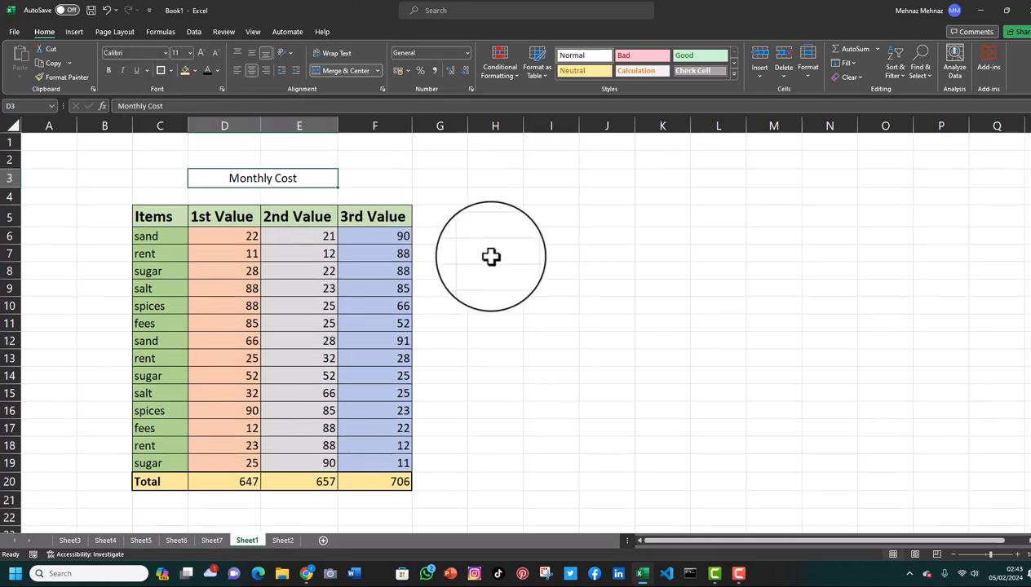
{"action": "left_click", "coordinate": [490, 256]}
Make the Monthly Cost title text bold
{"action": "left_click", "coordinate": [269, 179]}
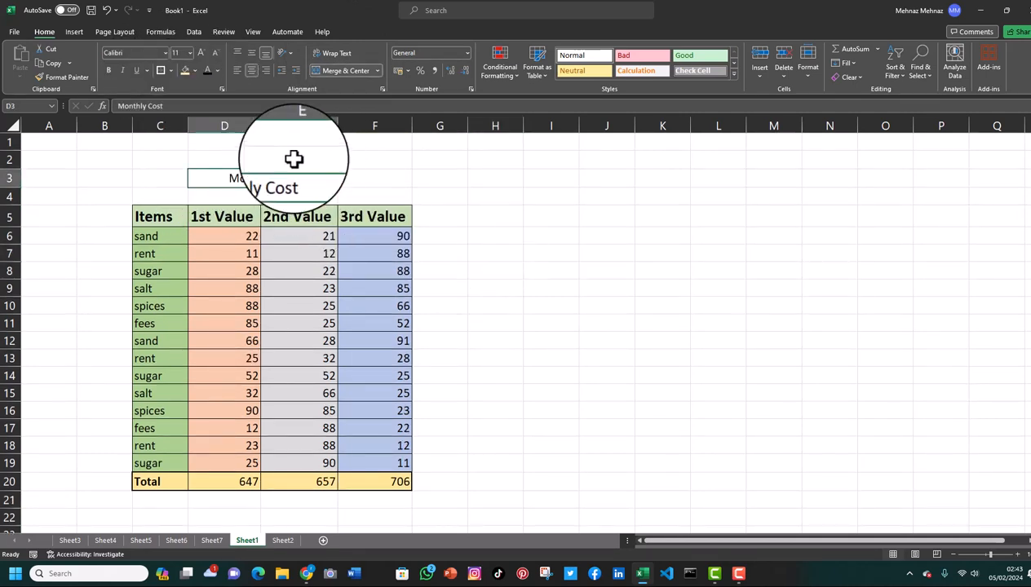
{"action": "left_click", "coordinate": [109, 71]}
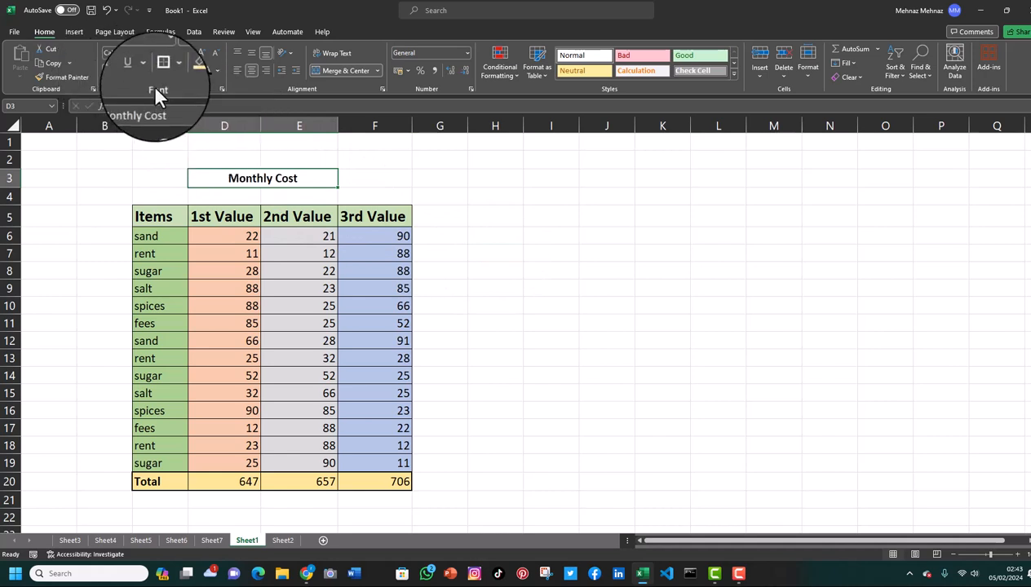
{"action": "left_click", "coordinate": [196, 72]}
{"action": "left_click", "coordinate": [383, 151]}
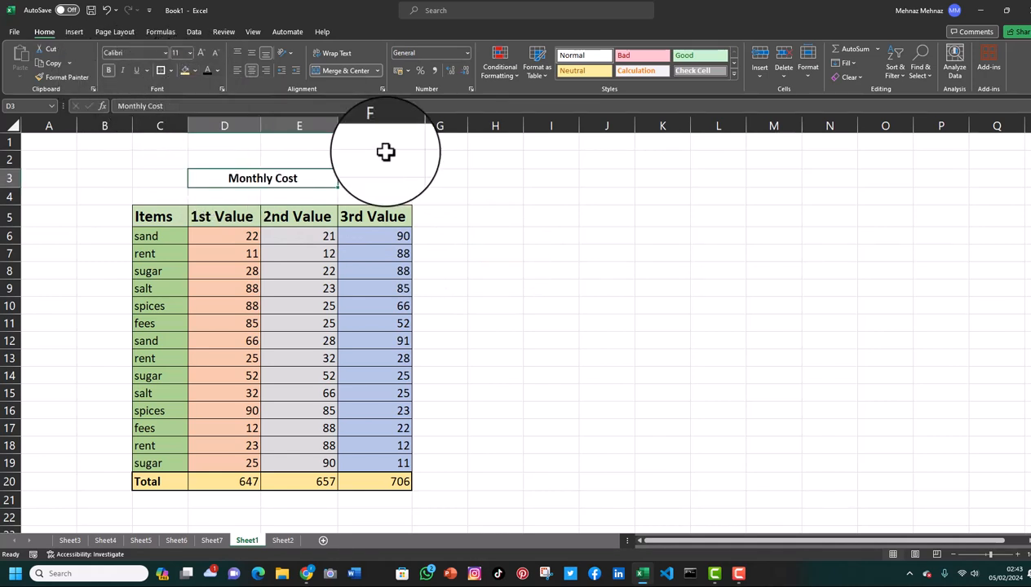
{"action": "left_click", "coordinate": [541, 181]}
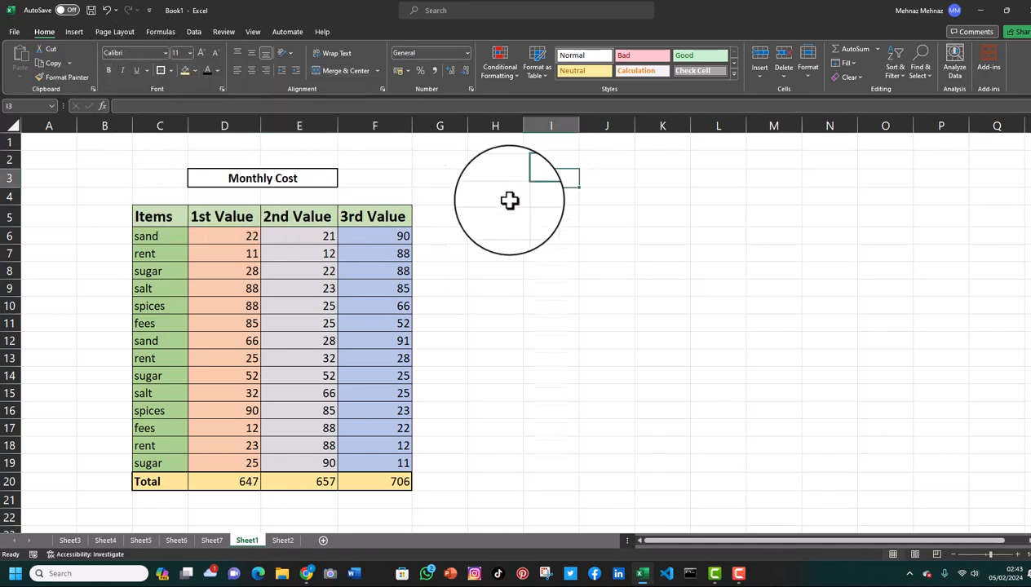
Increase the Monthly Cost title's font size to 20
{"action": "left_click", "coordinate": [269, 177]}
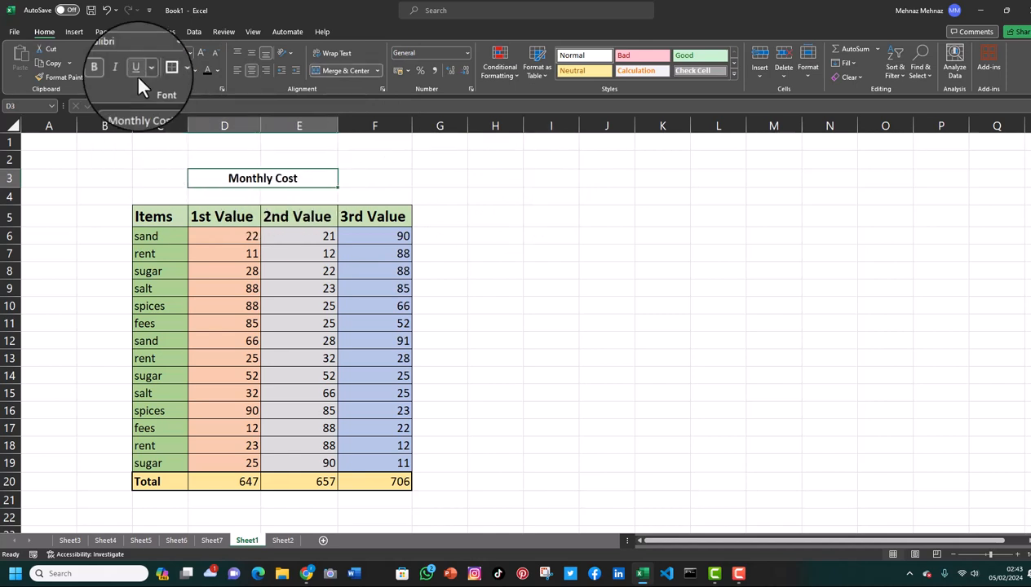
{"action": "left_click", "coordinate": [201, 54]}
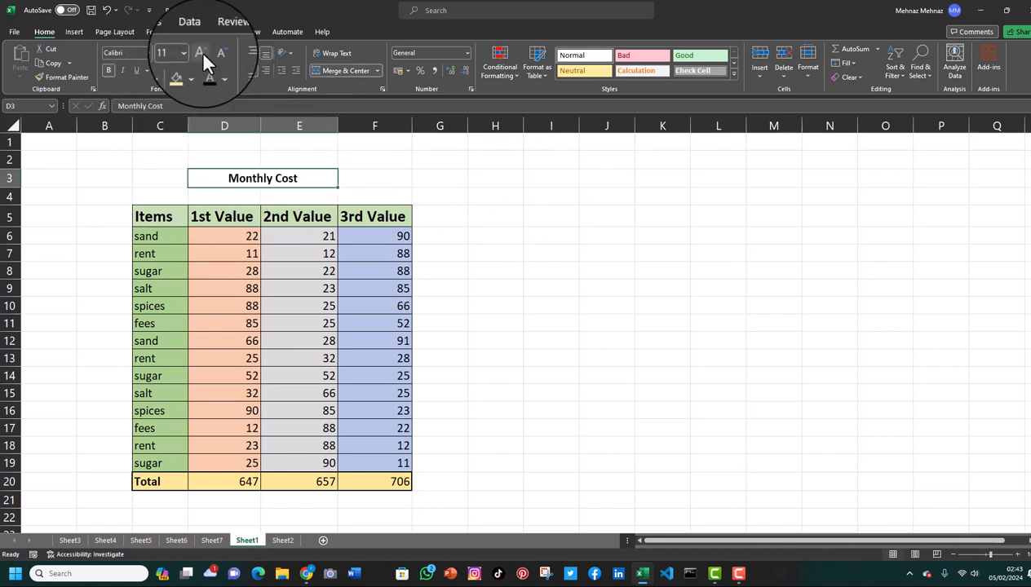
{"action": "left_click", "coordinate": [201, 54]}
{"action": "left_click", "coordinate": [200, 54]}
{"action": "left_click", "coordinate": [200, 54]}
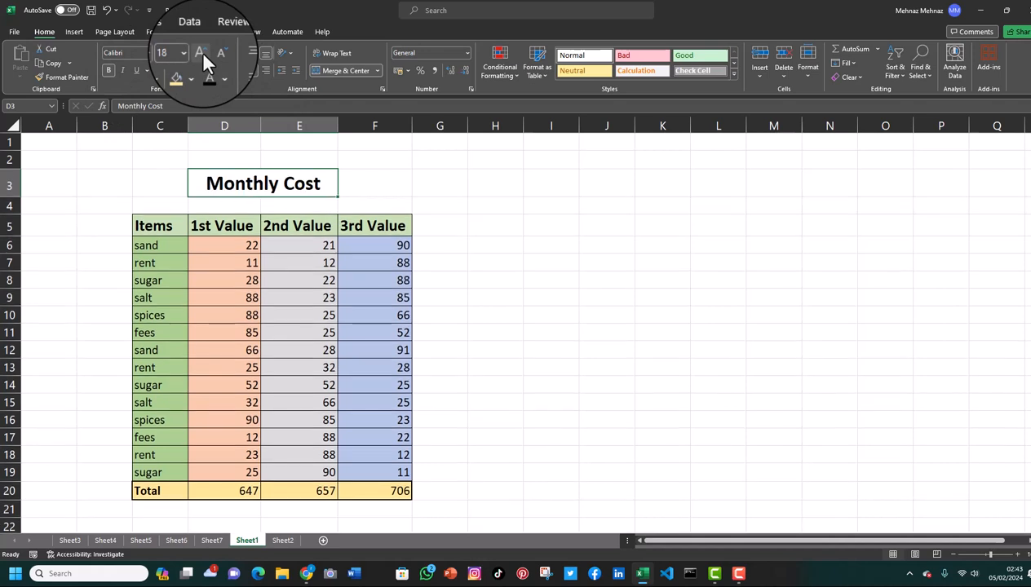
{"action": "left_click", "coordinate": [201, 54]}
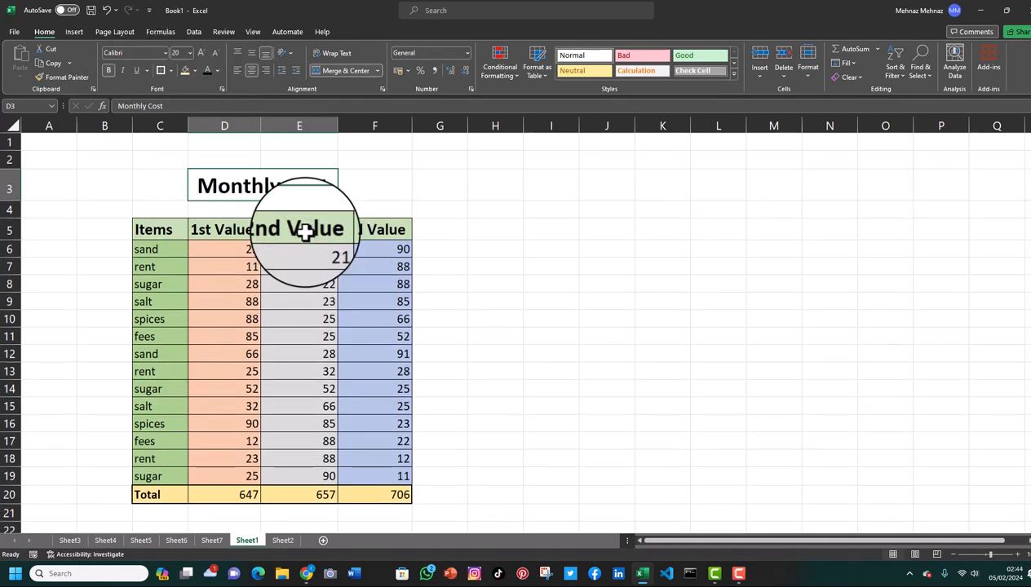
{"action": "left_click", "coordinate": [486, 224]}
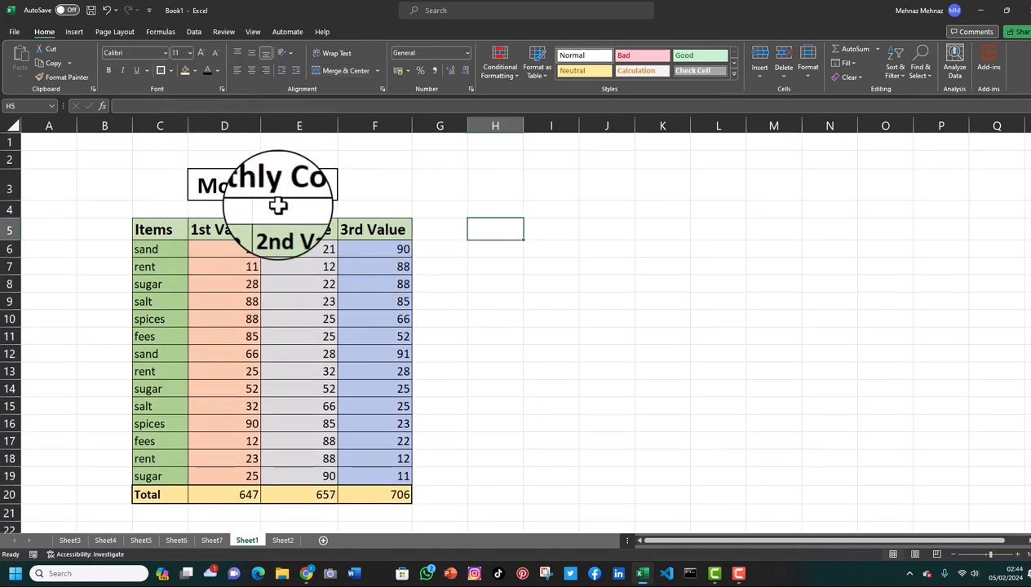
{"action": "left_click", "coordinate": [574, 204]}
Fill the merged Monthly Cost title cell with the standard orange color
{"action": "left_click", "coordinate": [287, 191]}
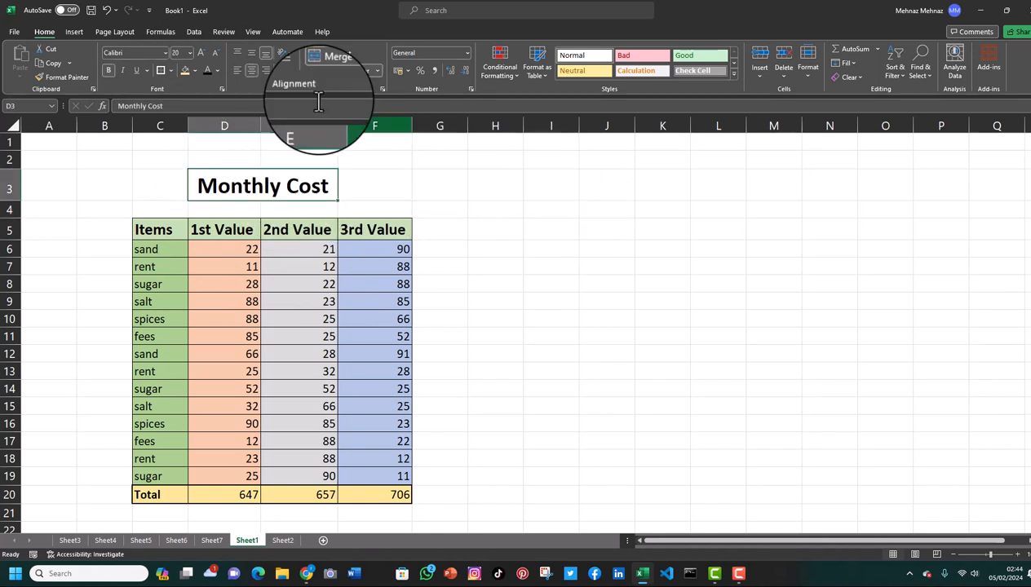
{"action": "left_click", "coordinate": [194, 71]}
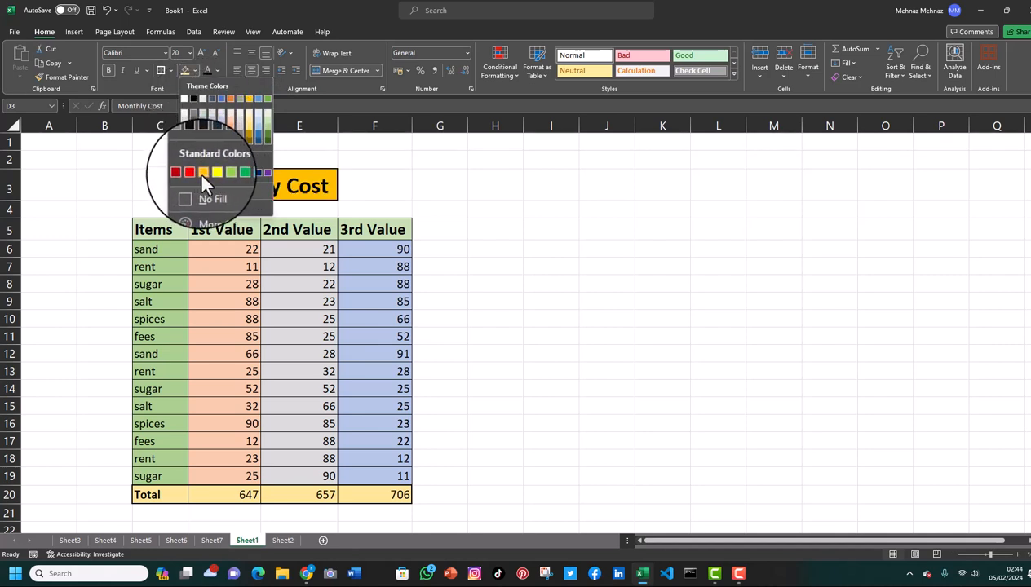
{"action": "left_click", "coordinate": [203, 172]}
{"action": "left_click", "coordinate": [493, 209]}
{"action": "scroll", "coordinate": [513, 233], "scroll_direction": "down", "scroll_amount": 1}
{"action": "scroll", "coordinate": [514, 234], "scroll_direction": "up", "scroll_amount": 1}
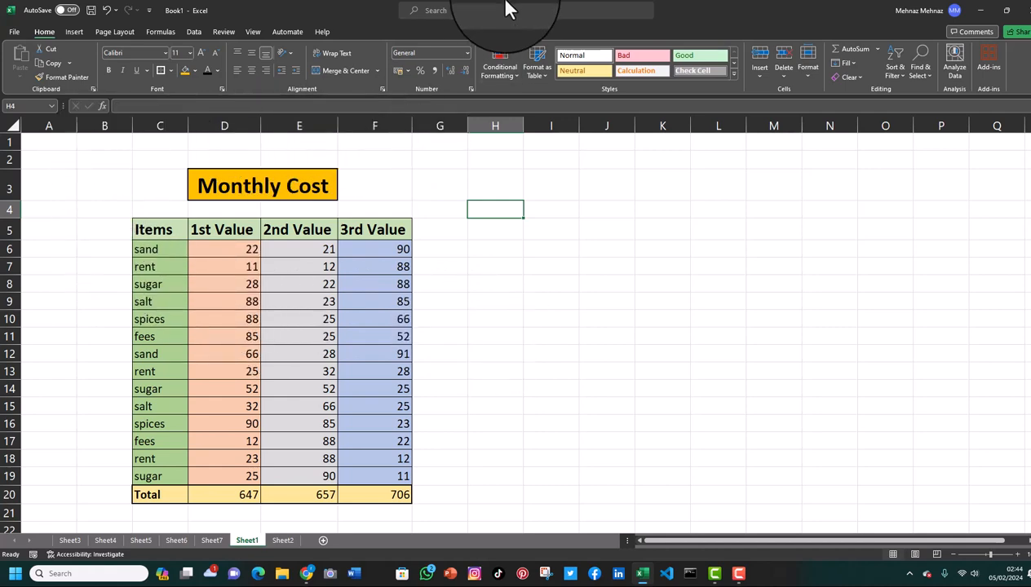
Insert a clustered column chart of C5:F19 and place it beside the table, clear of the data
{"action": "scroll", "coordinate": [359, 300], "scroll_direction": "down", "scroll_amount": 1}
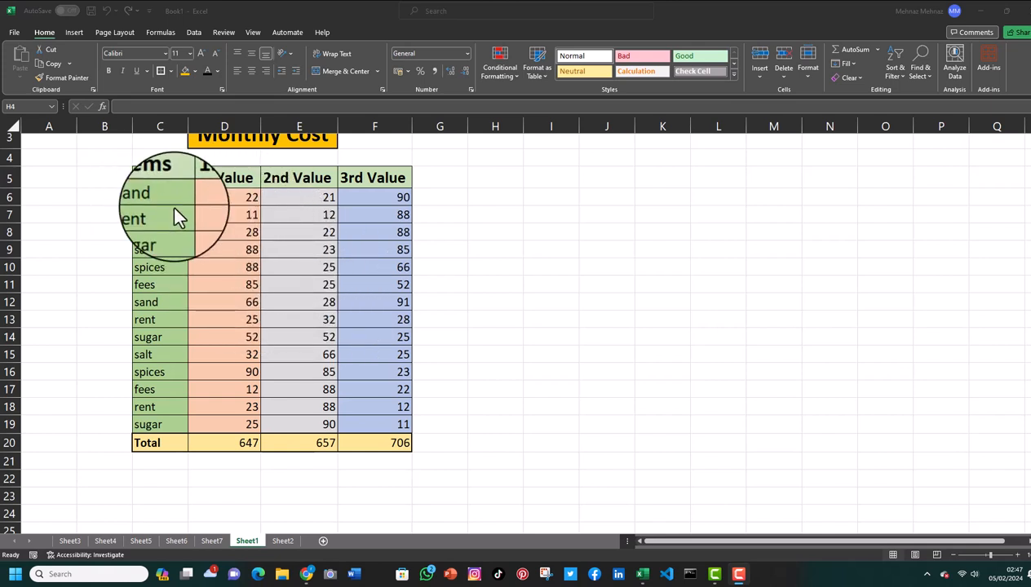
{"action": "left_click", "coordinate": [550, 232]}
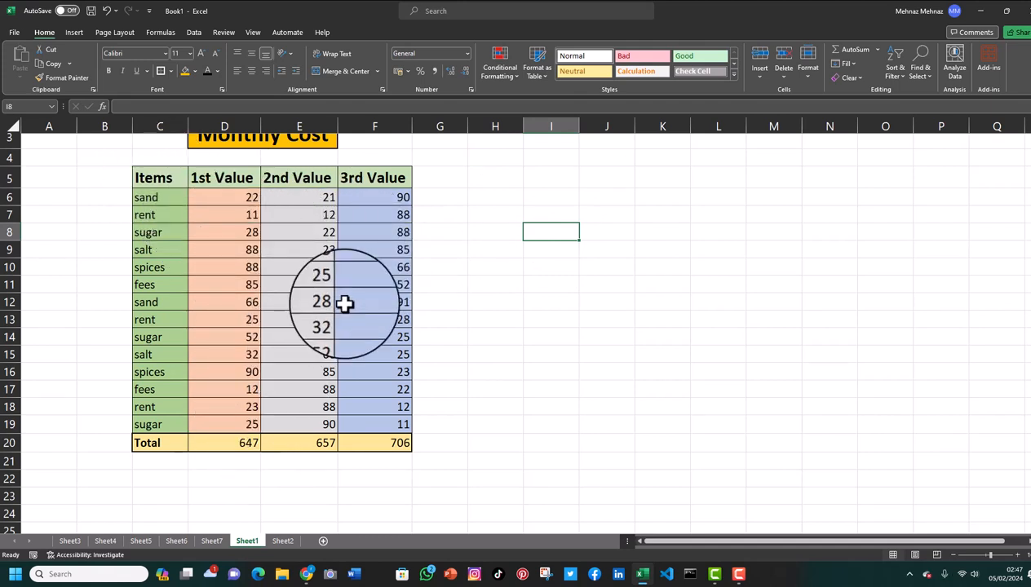
{"action": "left_click_drag", "start_coordinate": [141, 184], "coordinate": [383, 420]}
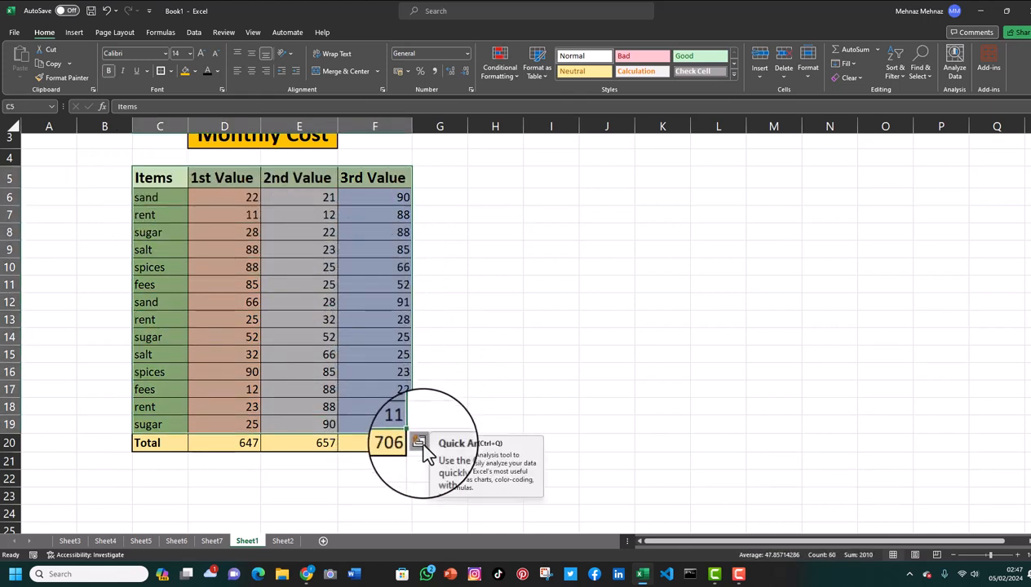
{"action": "left_click", "coordinate": [420, 443]}
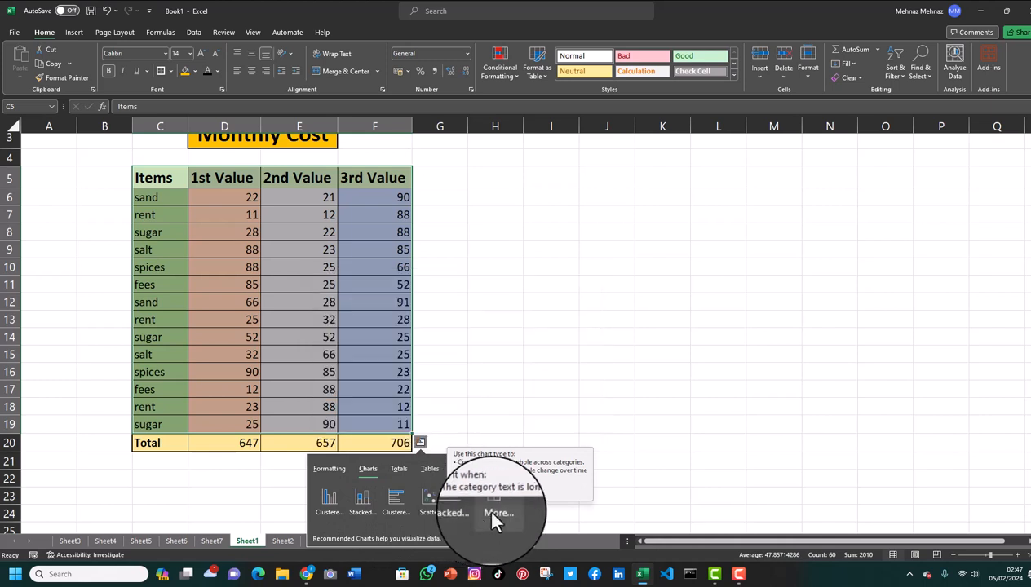
{"action": "left_click", "coordinate": [329, 513]}
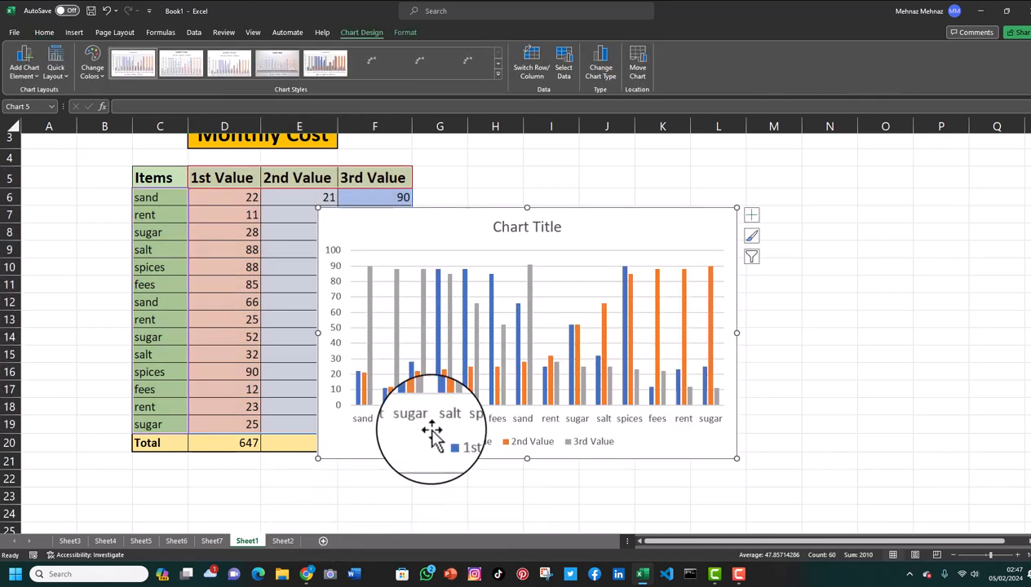
{"action": "left_click_drag", "start_coordinate": [493, 225], "coordinate": [622, 210]}
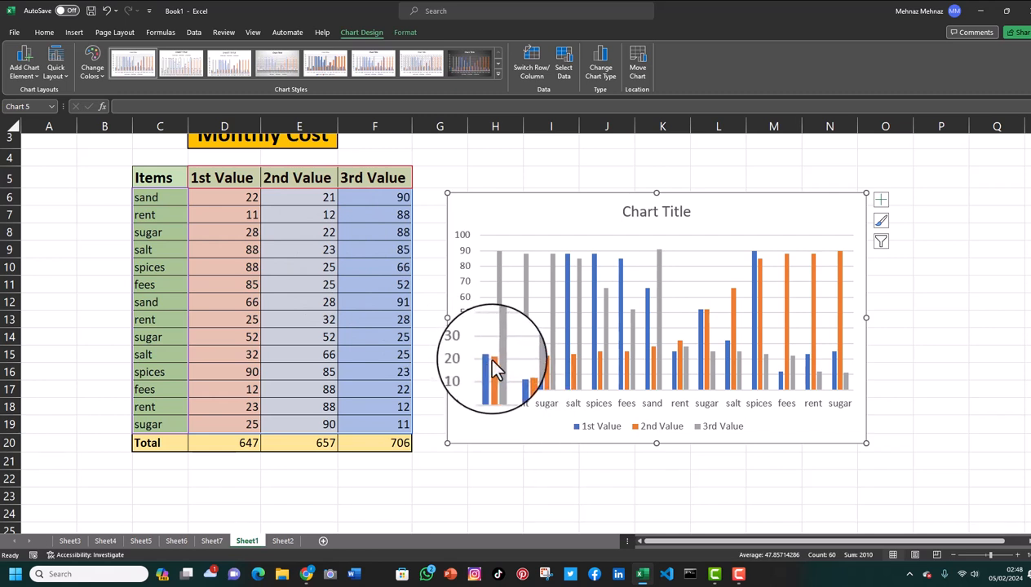
Try to replace the chart's title with the copied Monthly Cost title cell, and undo the title's removal
{"action": "mouse_move", "coordinate": [487, 363]}
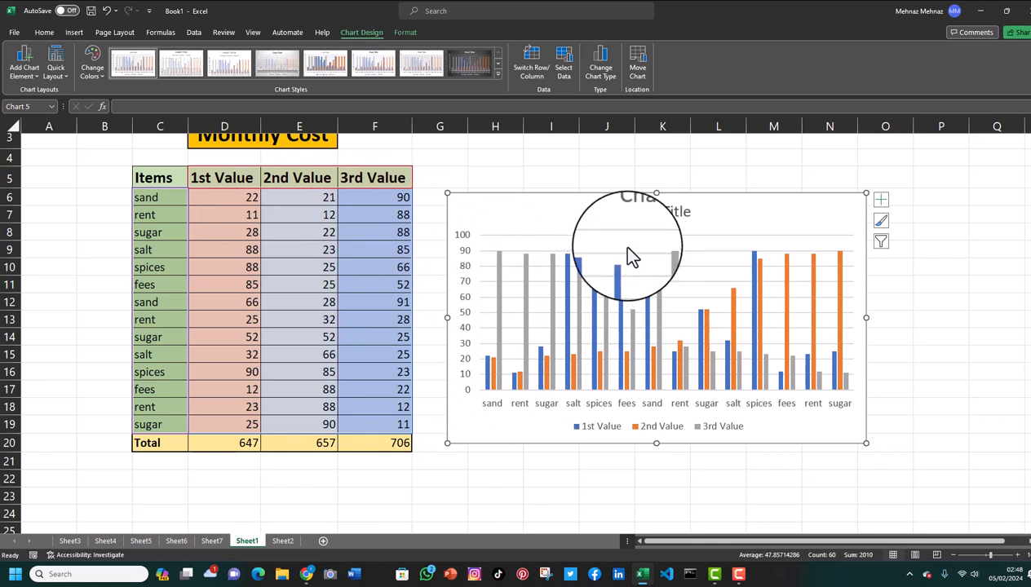
{"action": "left_click", "coordinate": [672, 212]}
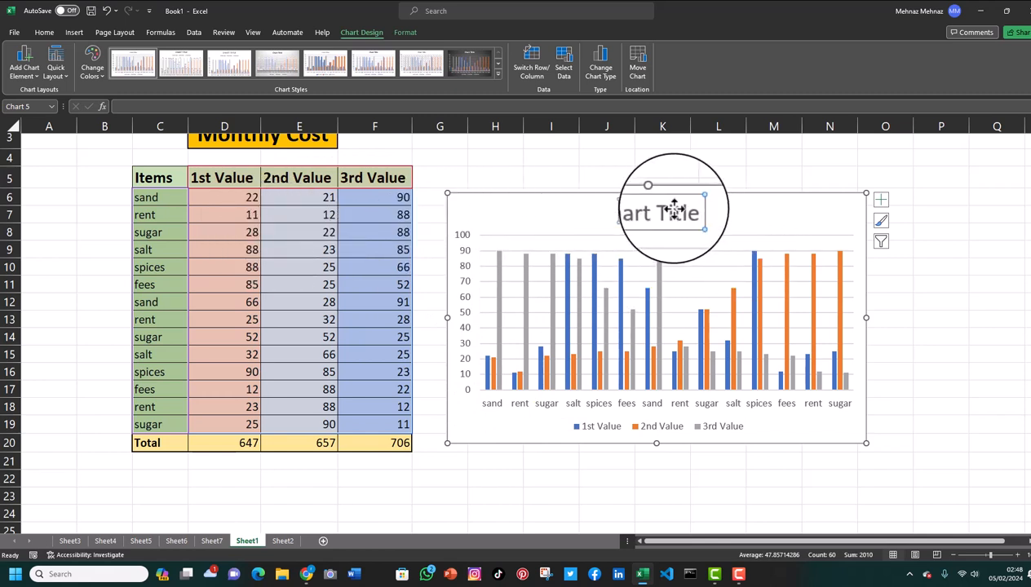
{"action": "double_click", "coordinate": [673, 210]}
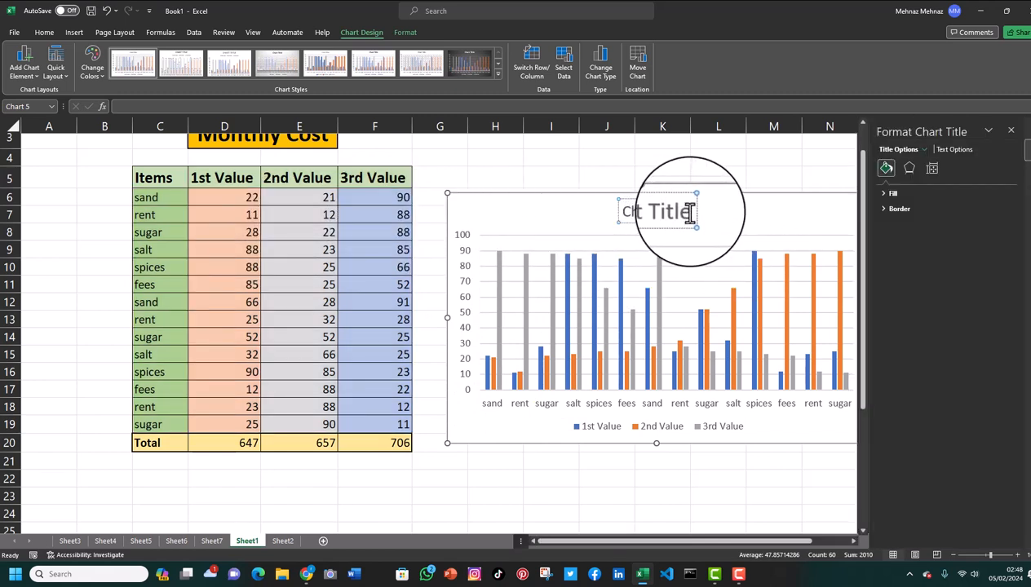
{"action": "scroll", "coordinate": [297, 230], "scroll_direction": "up", "scroll_amount": 1}
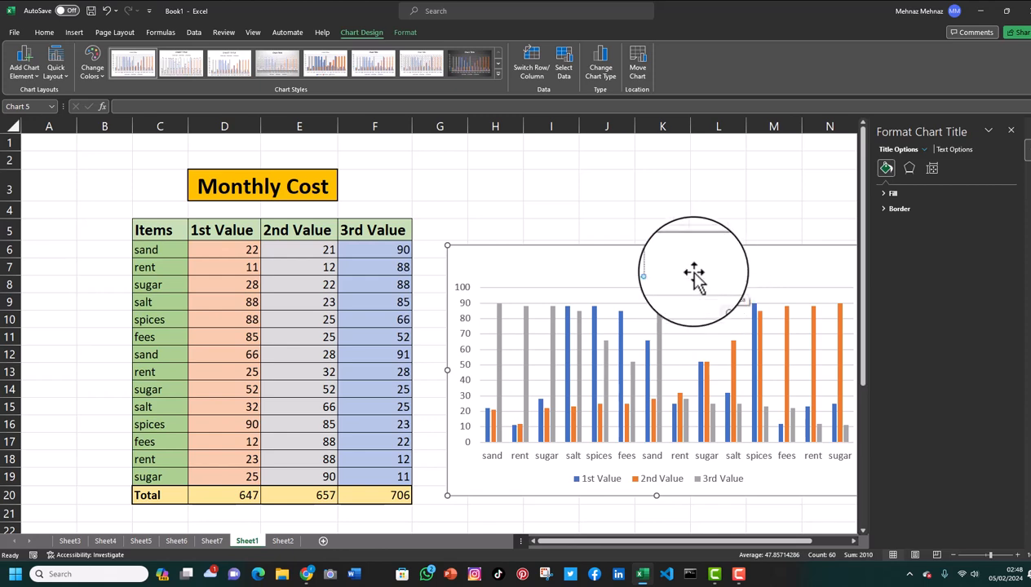
{"action": "left_click", "coordinate": [223, 183]}
{"action": "right_click", "coordinate": [243, 178]}
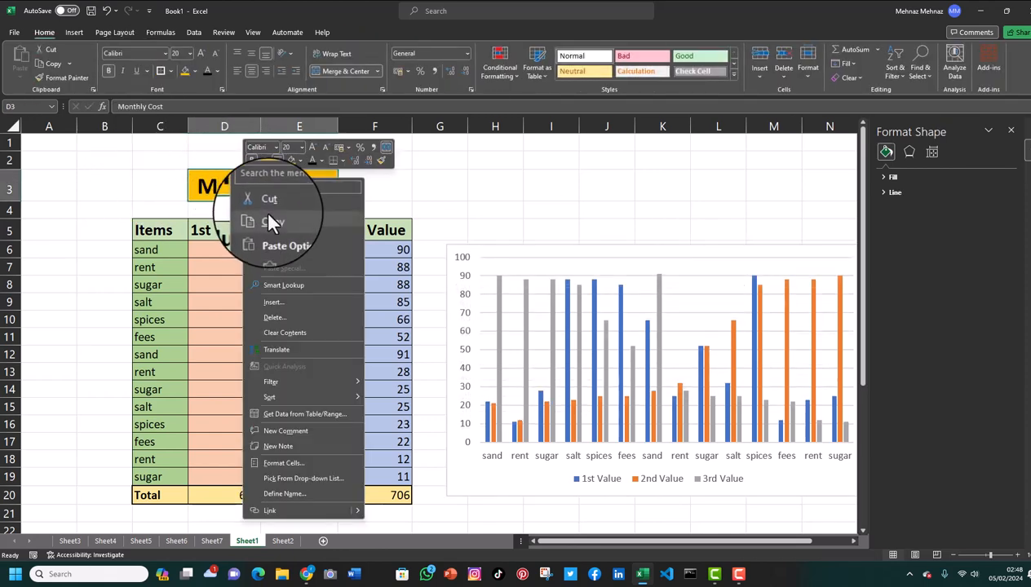
{"action": "left_click", "coordinate": [268, 220]}
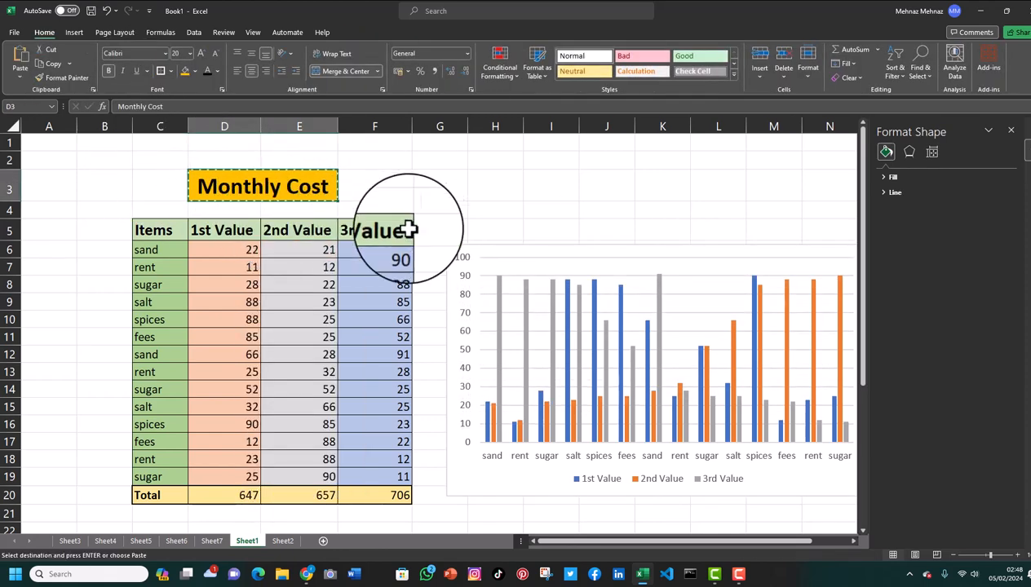
{"action": "left_click", "coordinate": [589, 277]}
{"action": "left_click", "coordinate": [594, 287]}
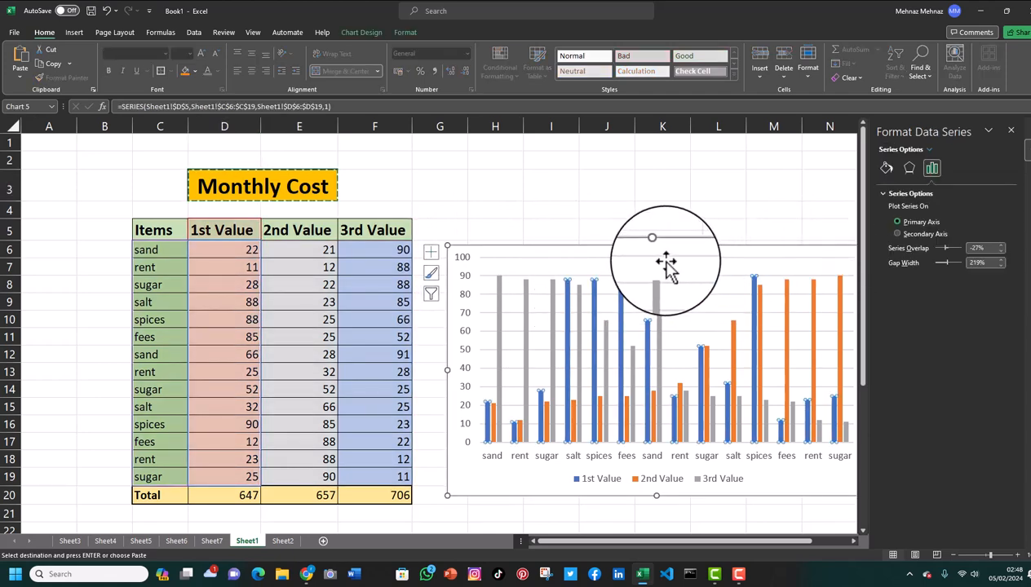
{"action": "left_click", "coordinate": [663, 266]}
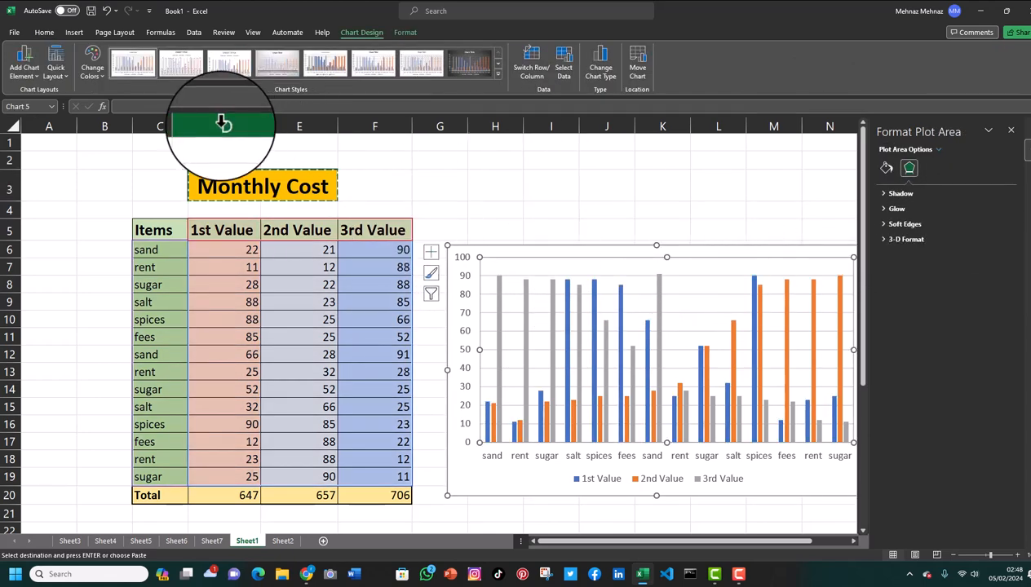
{"action": "left_click", "coordinate": [105, 12]}
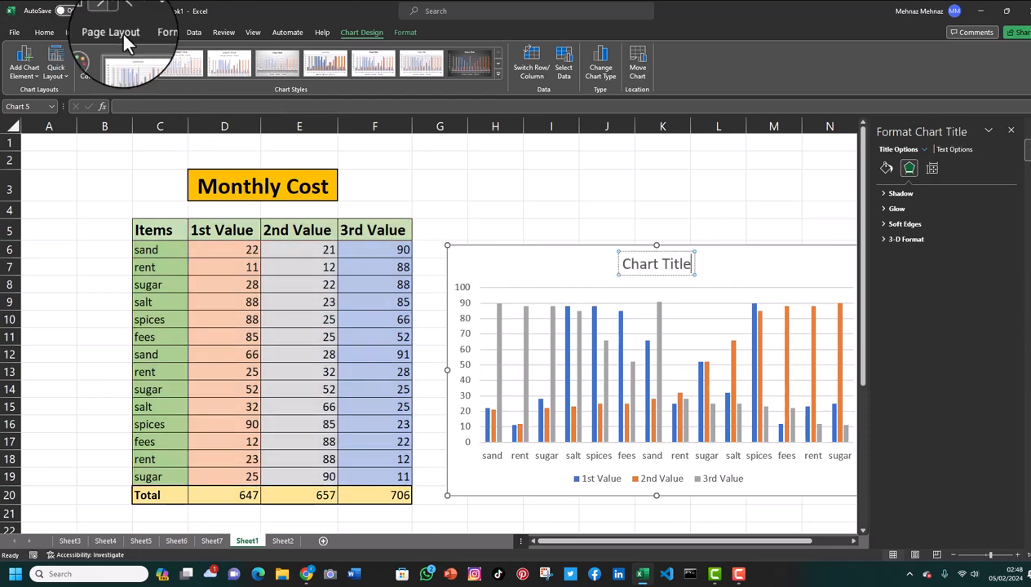
Copy the Monthly Cost text from inside the merged title cell D3
{"action": "double_click", "coordinate": [280, 190]}
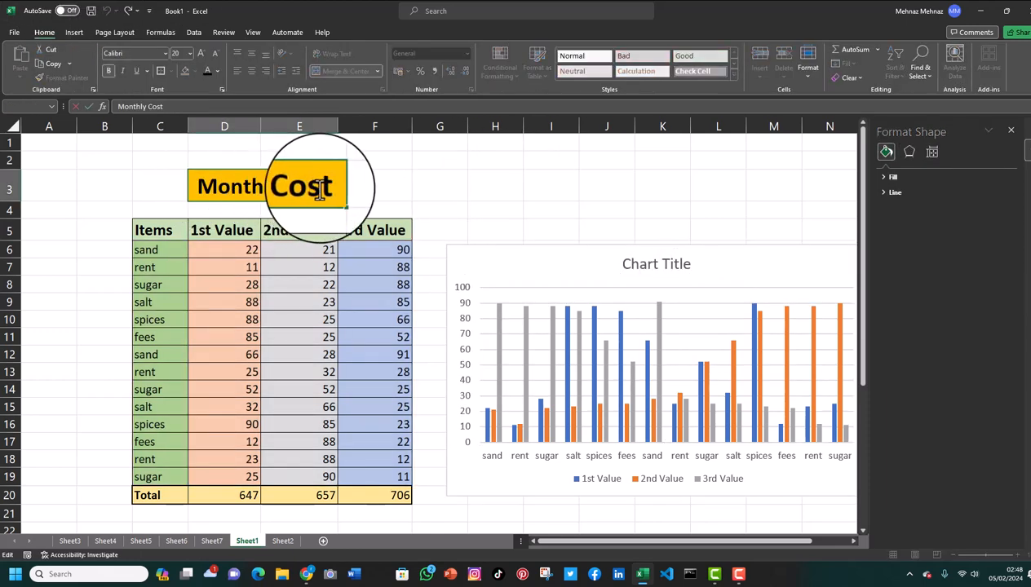
{"action": "left_click_drag", "start_coordinate": [330, 188], "coordinate": [201, 187]}
{"action": "right_click", "coordinate": [204, 187]}
{"action": "key", "text": "Escape"}
{"action": "key", "text": "Escape"}
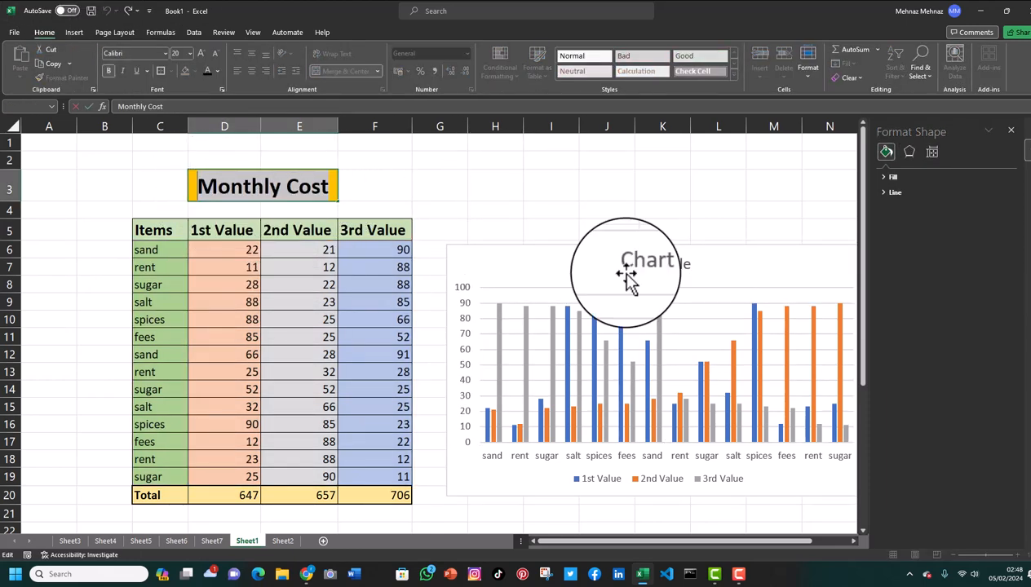
Replace the chart's placeholder title with the copied Monthly Cost text, deselect the chart and close its formatting pane
{"action": "left_click", "coordinate": [659, 263]}
{"action": "left_click_drag", "start_coordinate": [689, 265], "coordinate": [622, 264]}
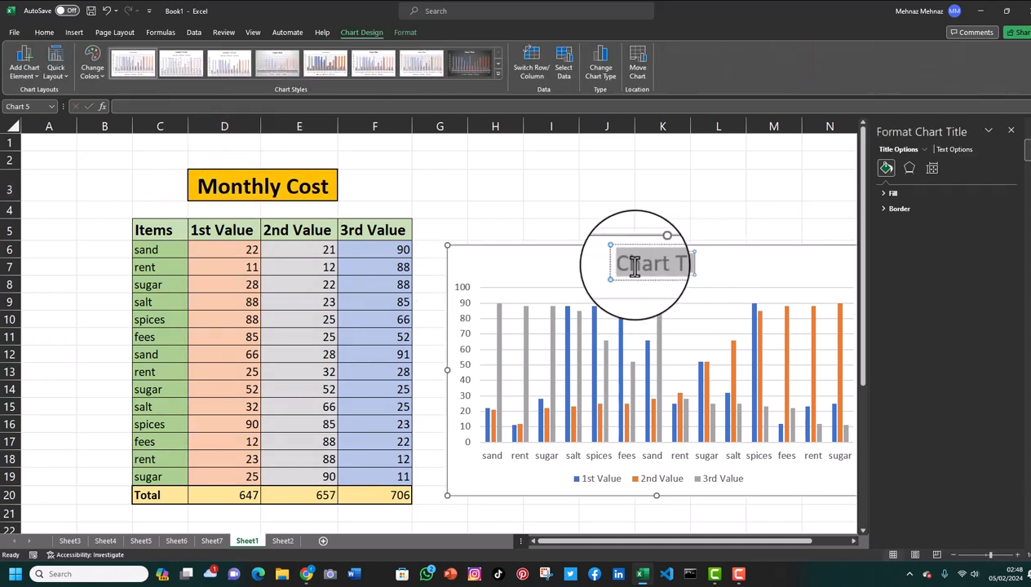
{"action": "key", "text": "Delete"}
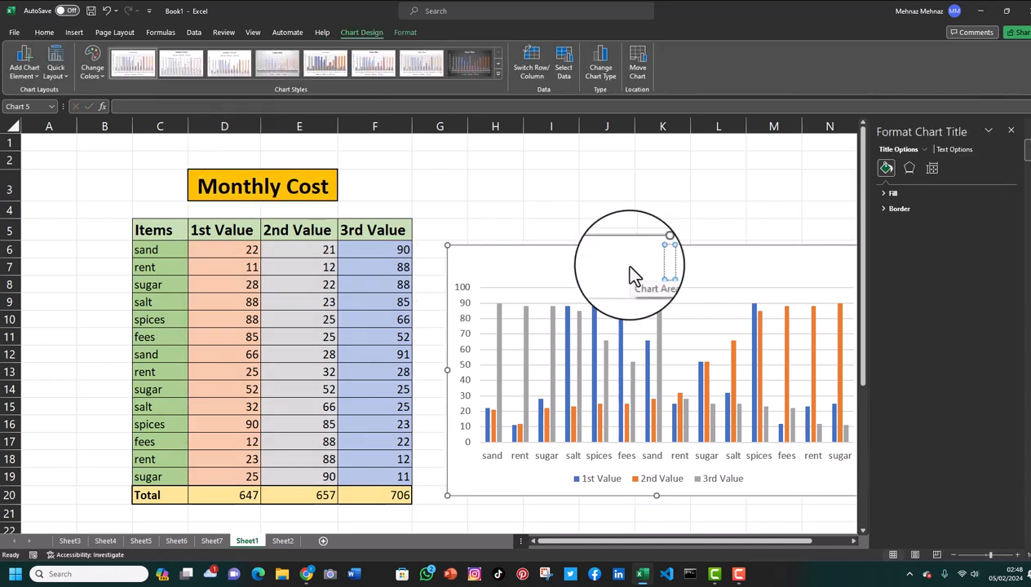
{"action": "key", "text": "ctrl+v"}
{"action": "left_click", "coordinate": [720, 269]}
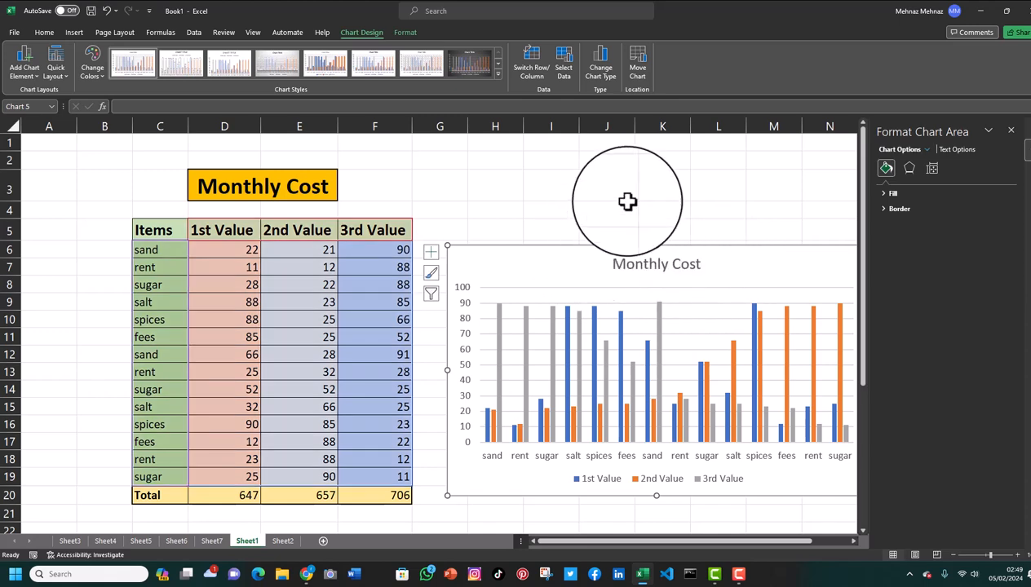
{"action": "left_click", "coordinate": [657, 192]}
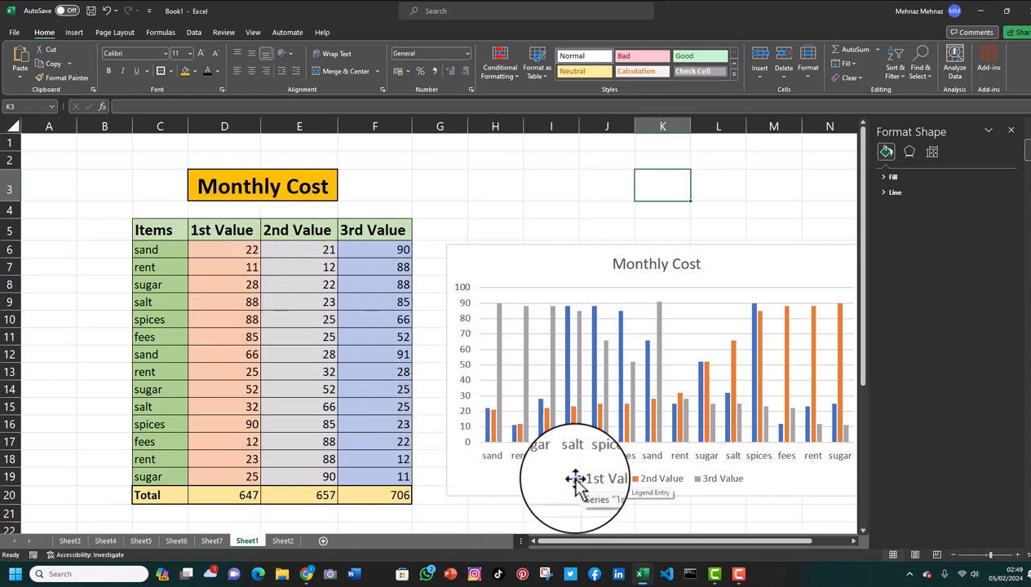
{"action": "left_click", "coordinate": [514, 209]}
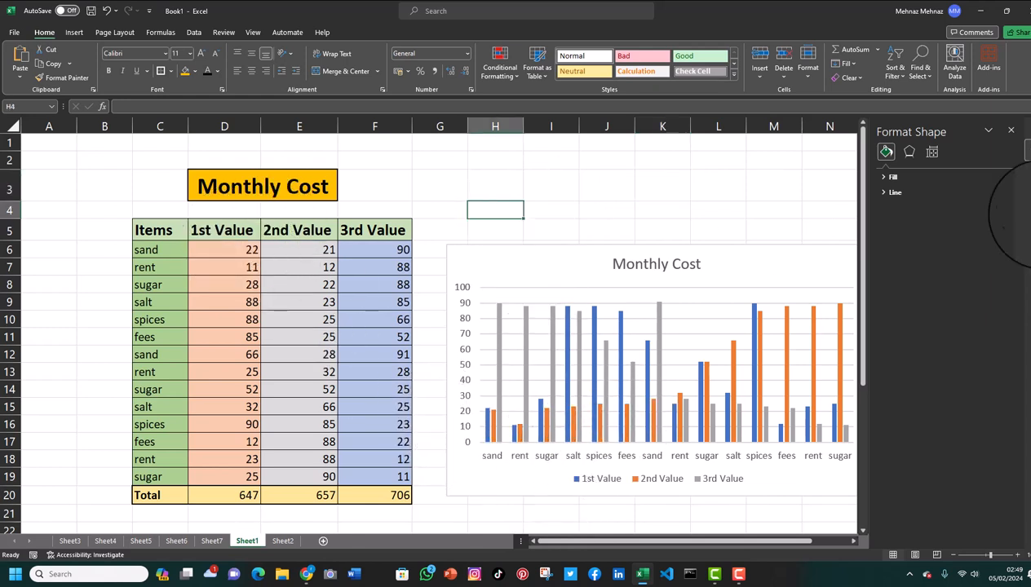
{"action": "left_click", "coordinate": [1011, 133]}
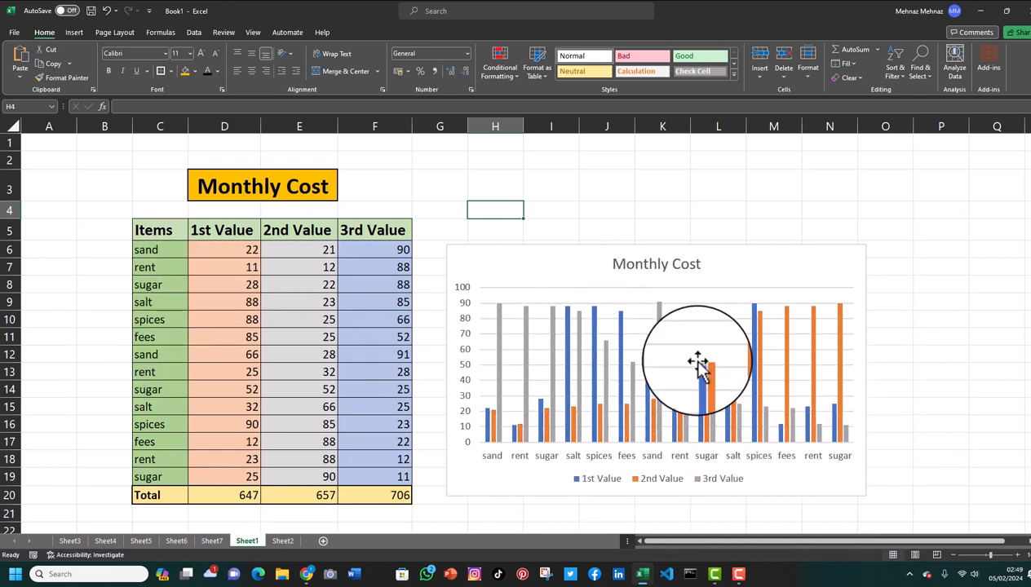
Undo the chart title change, the chart's move and its insertion, leaving C5:F19 selected
{"action": "left_click", "coordinate": [104, 14]}
{"action": "left_click", "coordinate": [105, 13]}
{"action": "left_click", "coordinate": [104, 13]}
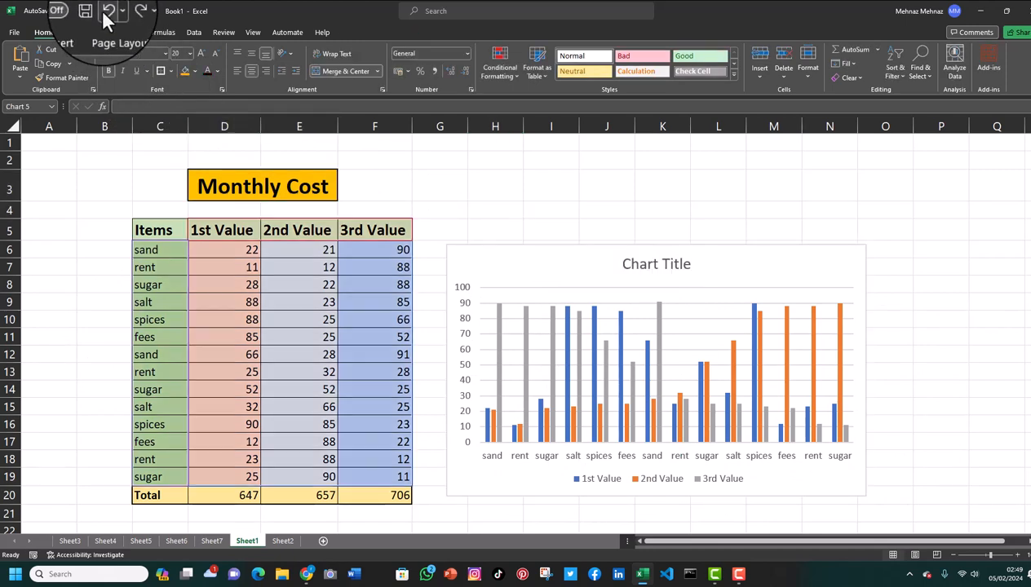
{"action": "left_click", "coordinate": [104, 13]}
{"action": "left_click", "coordinate": [104, 13]}
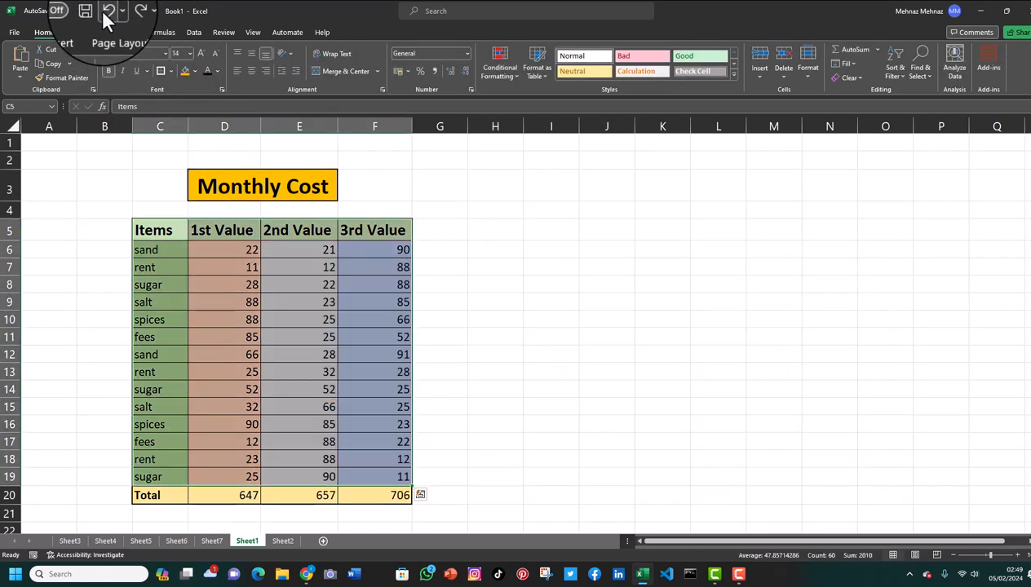
Try a clustered bar chart of C5:F19 through Quick Analysis, and undo its insertion
{"action": "left_click", "coordinate": [420, 495]}
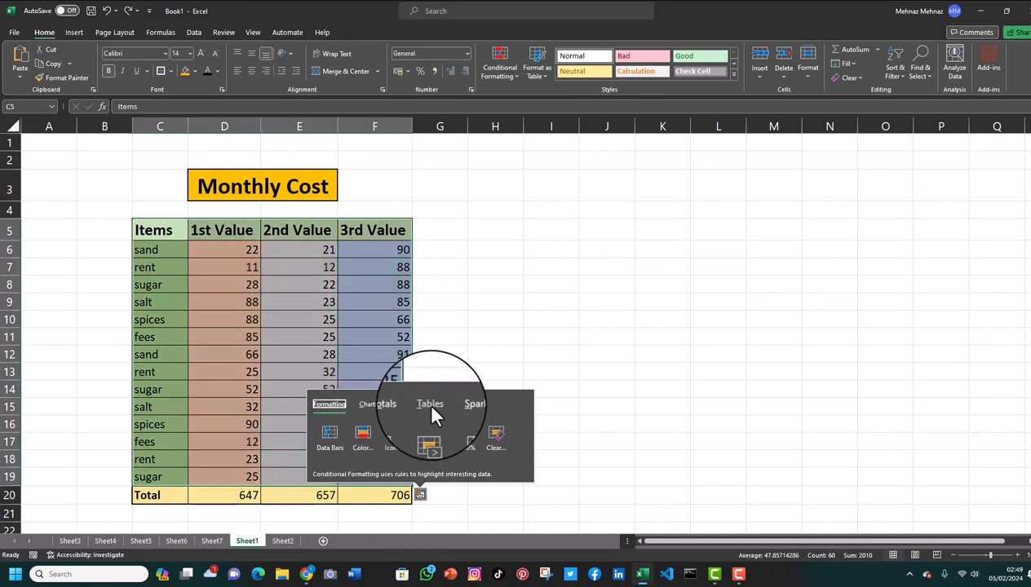
{"action": "left_click", "coordinate": [367, 410]}
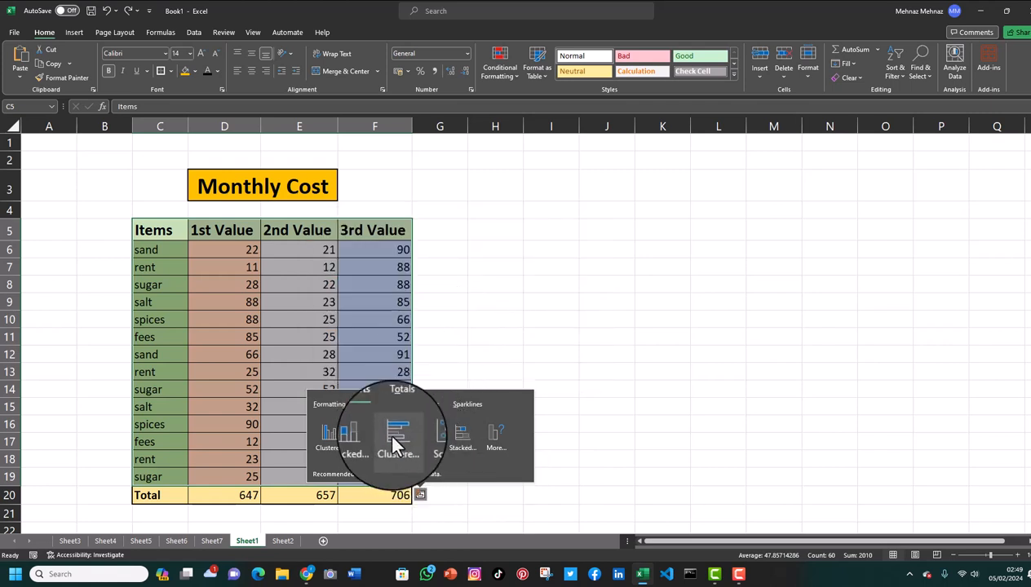
{"action": "left_click", "coordinate": [393, 434]}
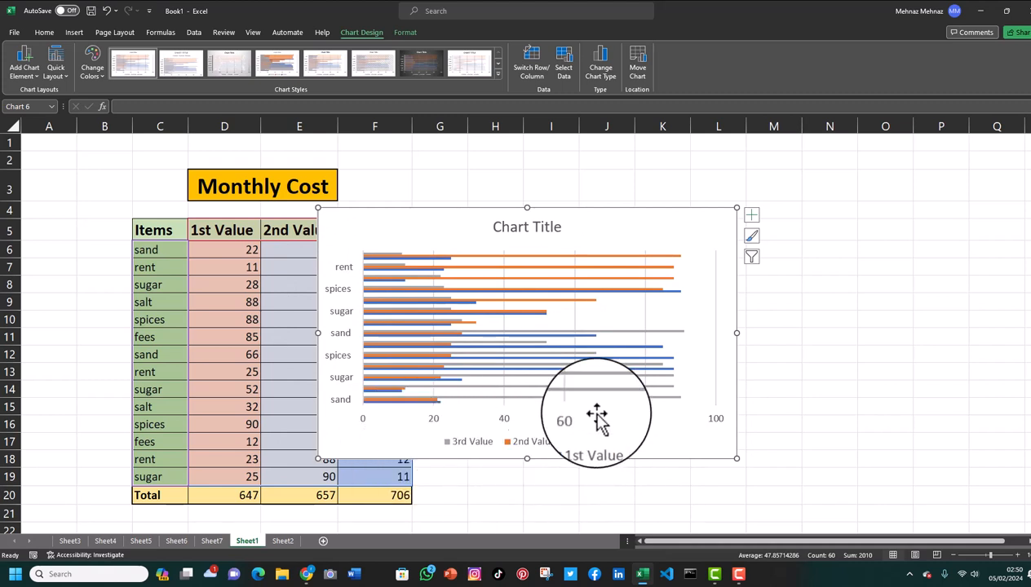
{"action": "double_click", "coordinate": [529, 228]}
{"action": "left_click", "coordinate": [716, 224]}
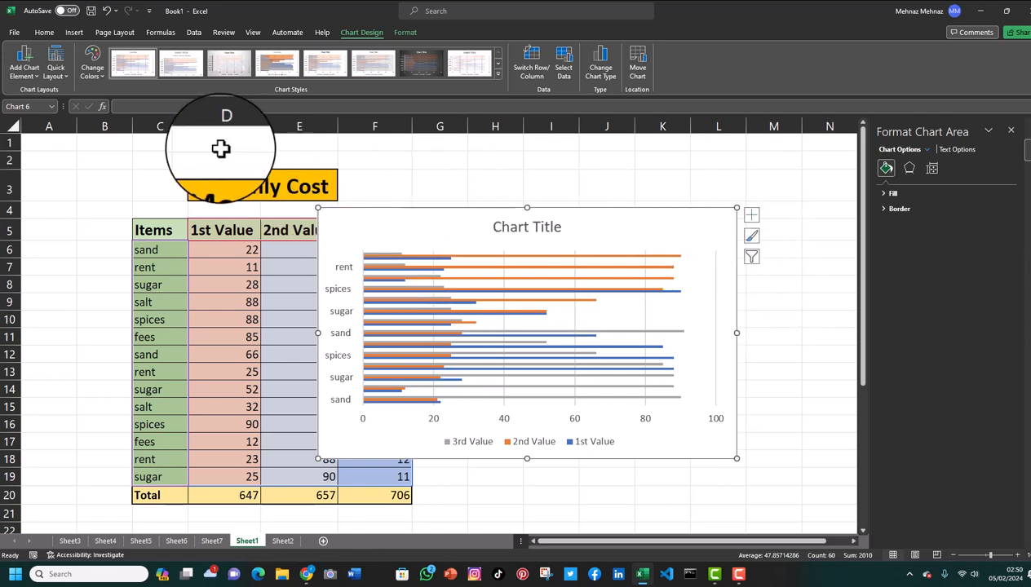
{"action": "left_click", "coordinate": [106, 10]}
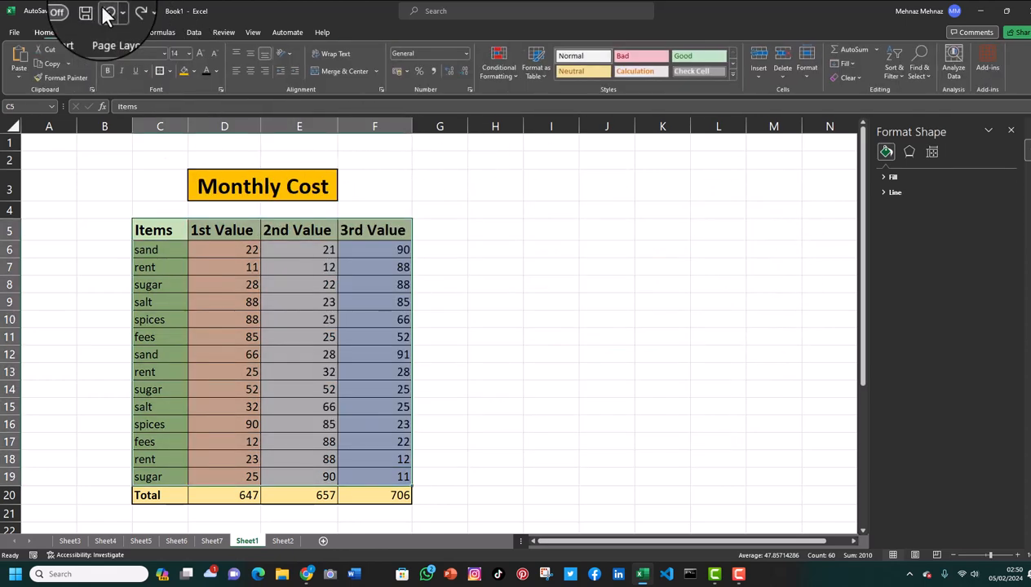
Try a stacked bar chart of C5:F19 through Quick Analysis, and undo its insertion
{"action": "left_click", "coordinate": [420, 494]}
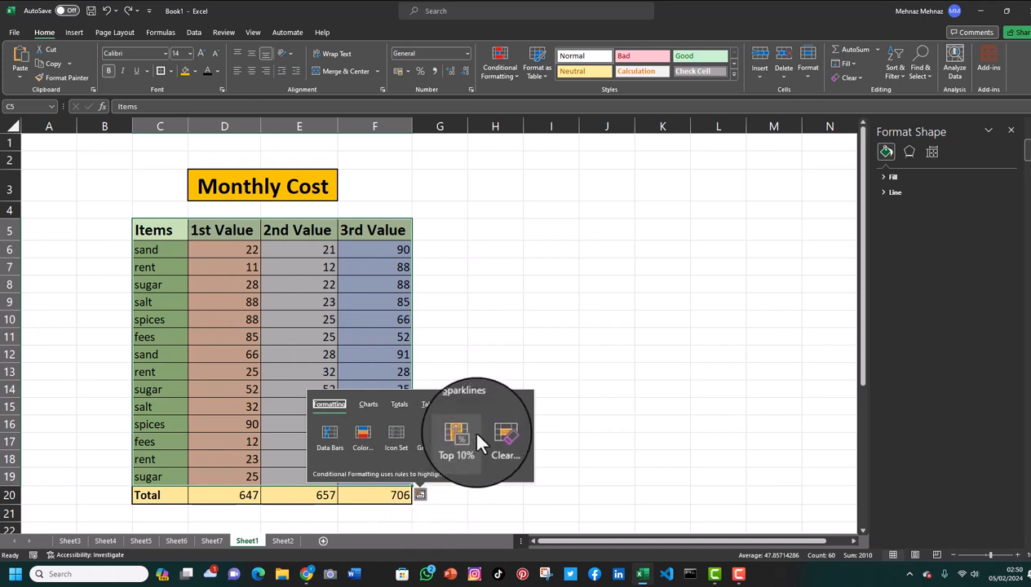
{"action": "left_click", "coordinate": [428, 407]}
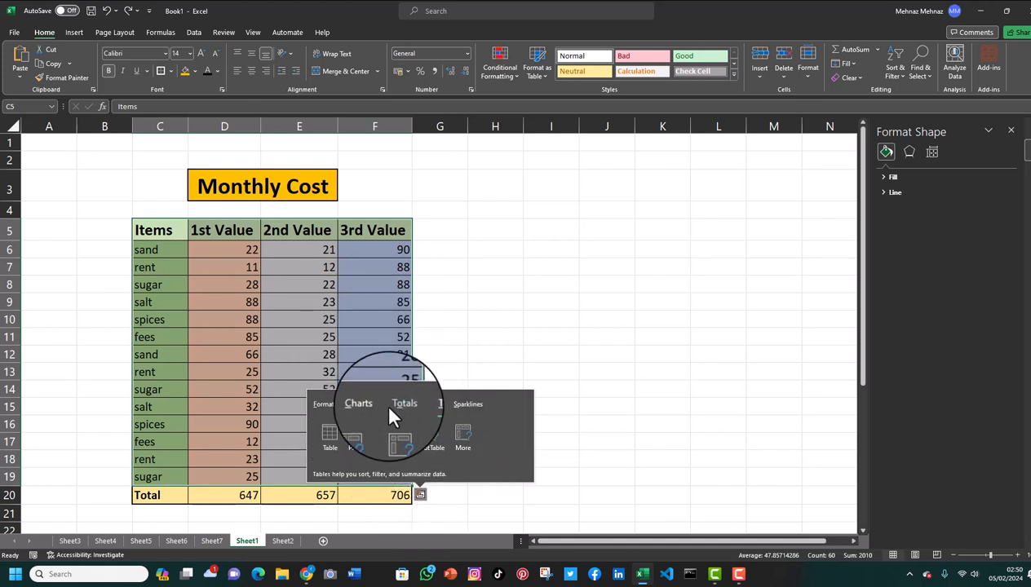
{"action": "left_click", "coordinate": [364, 404]}
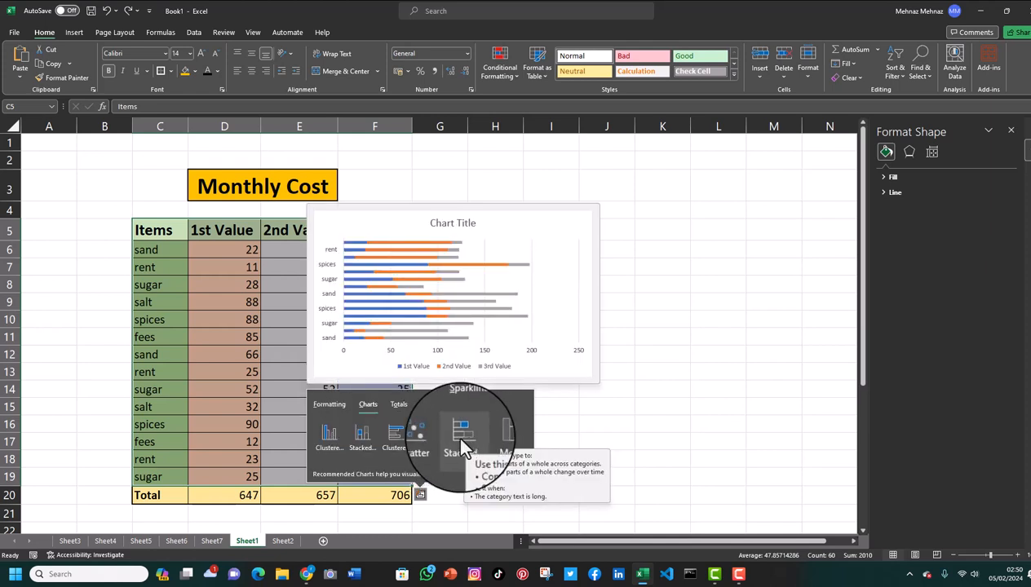
{"action": "left_click", "coordinate": [462, 441]}
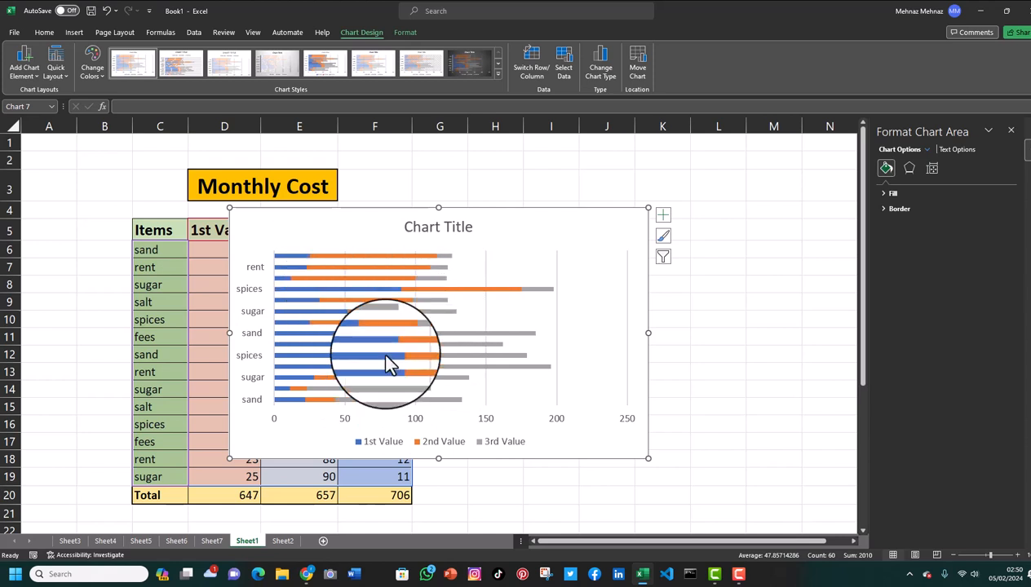
{"action": "left_click", "coordinate": [104, 15]}
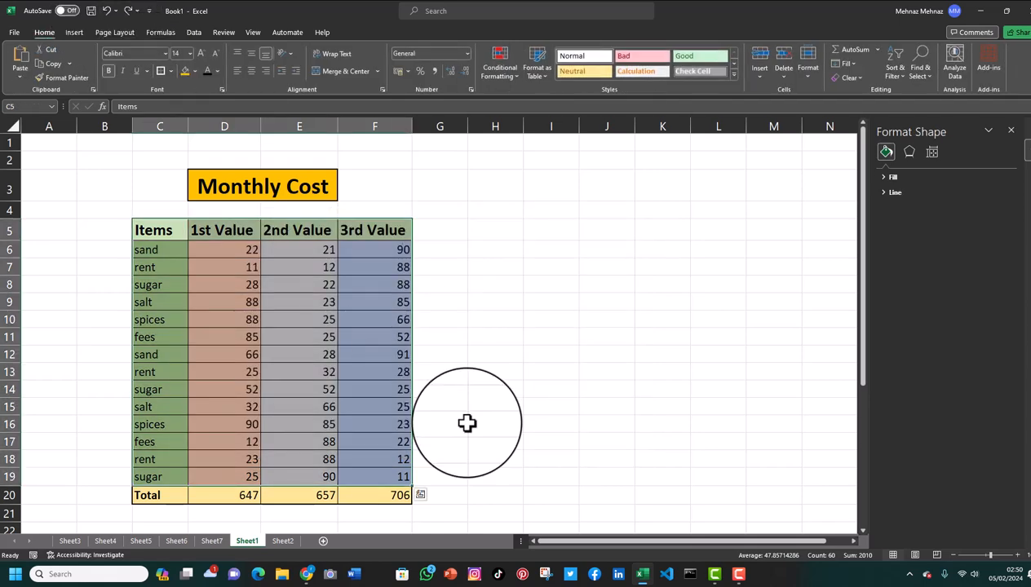
Examine the full set of recommended charts for C5:F19, previewing stacked column, clustered bar, scatter and further types
{"action": "left_click", "coordinate": [418, 493]}
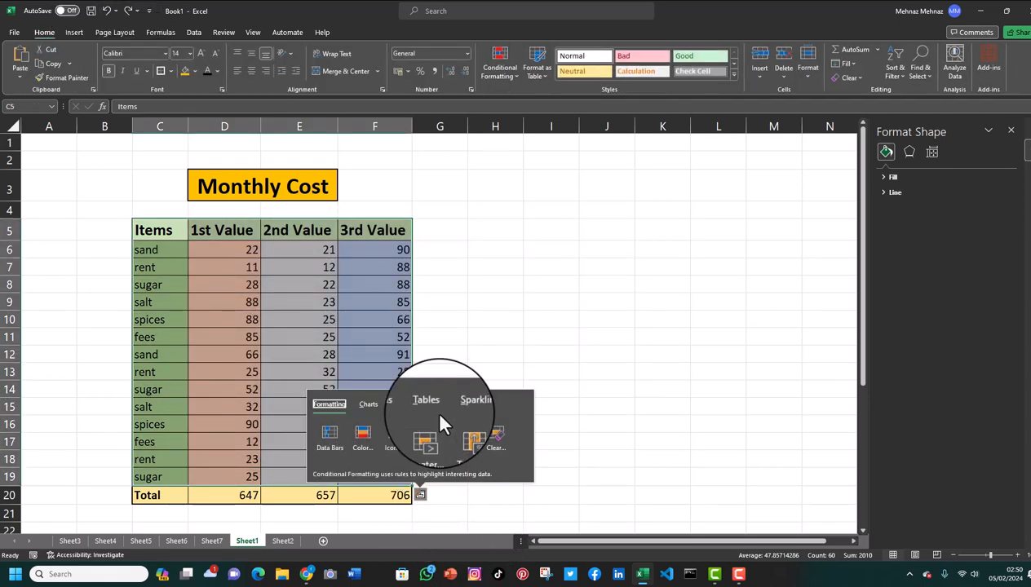
{"action": "left_click", "coordinate": [367, 403]}
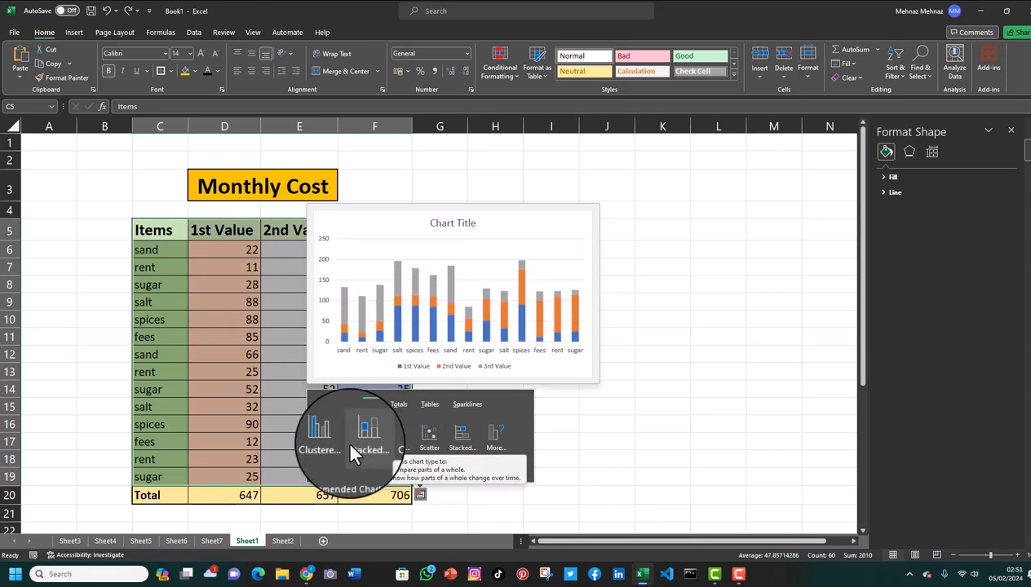
{"action": "left_click", "coordinate": [490, 437]}
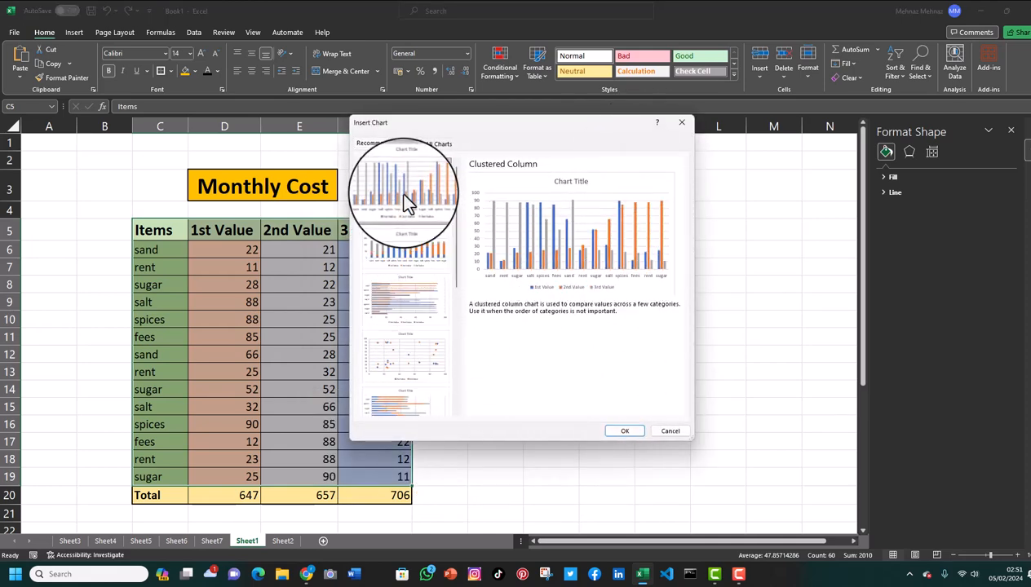
{"action": "left_click", "coordinate": [412, 260]}
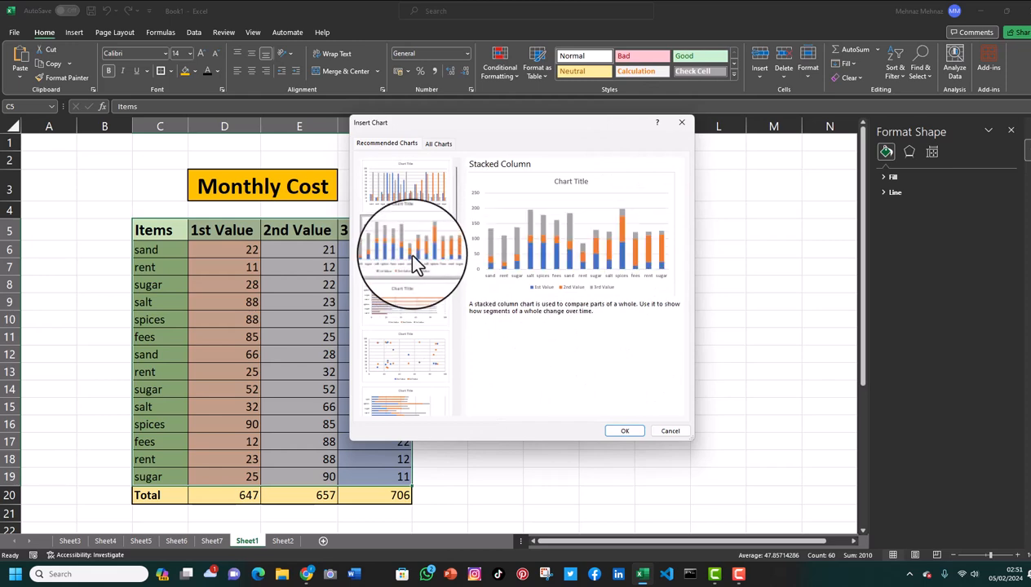
{"action": "left_click", "coordinate": [408, 308]}
{"action": "left_click", "coordinate": [412, 359]}
{"action": "scroll", "coordinate": [411, 358], "scroll_direction": "down", "scroll_amount": 3}
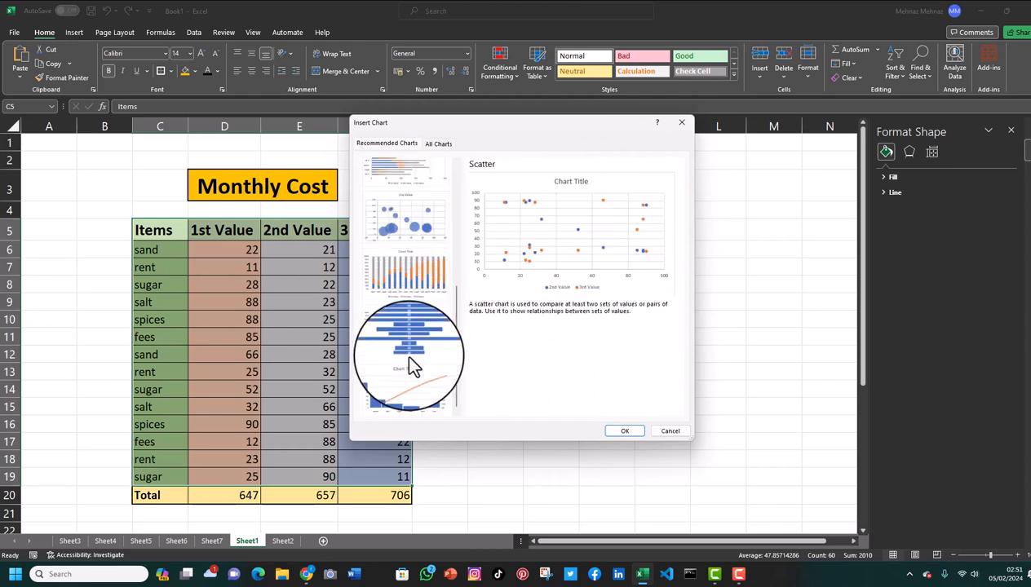
{"action": "left_click", "coordinate": [410, 338]}
{"action": "left_click", "coordinate": [407, 393]}
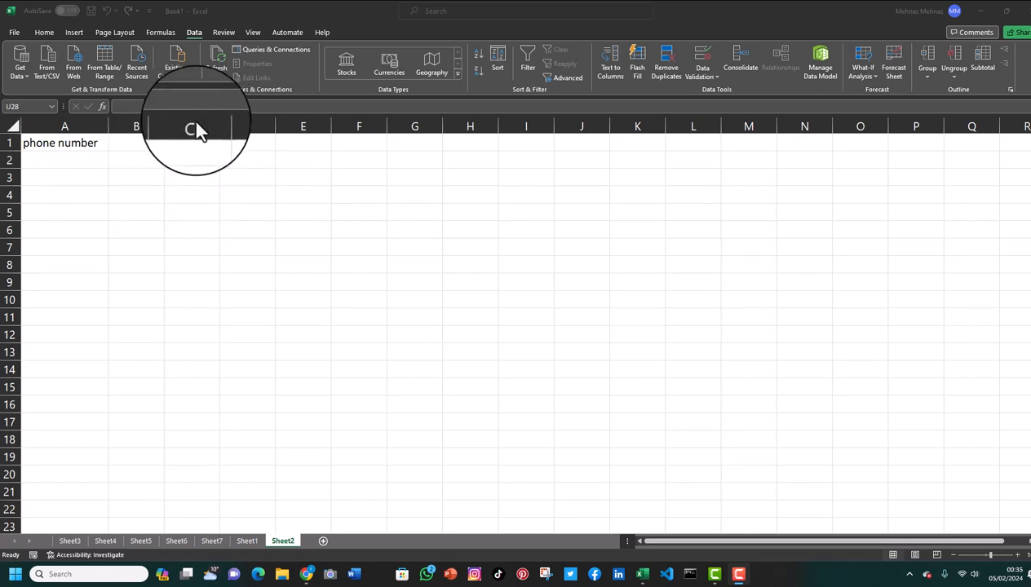
Apply data validation to A2:A15 on Sheet2, extending it to all selected cells and allowing only a text length equal to 10
{"action": "left_click", "coordinate": [48, 160]}
{"action": "left_click_drag", "start_coordinate": [48, 163], "coordinate": [47, 383]}
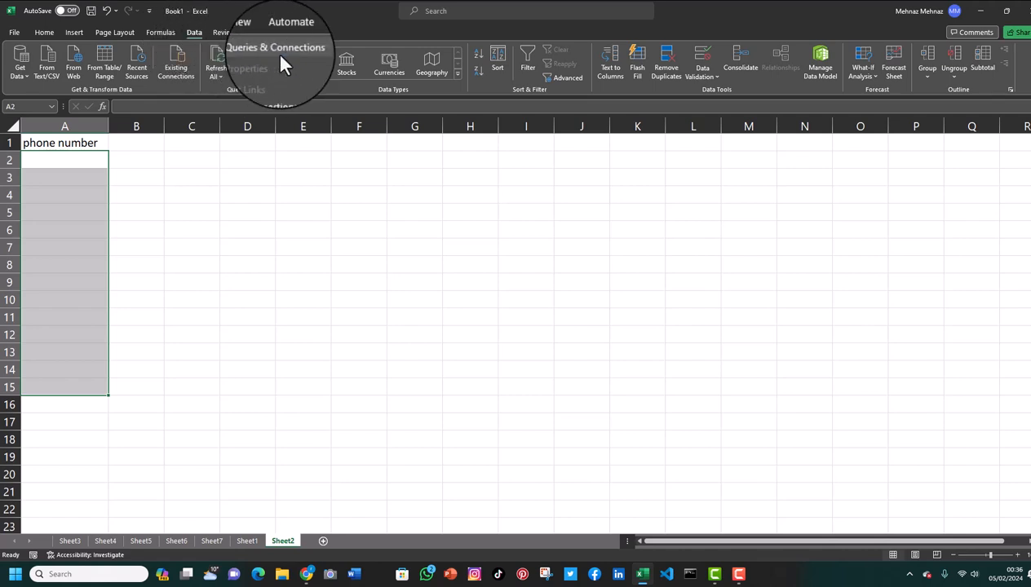
{"action": "left_click", "coordinate": [701, 72]}
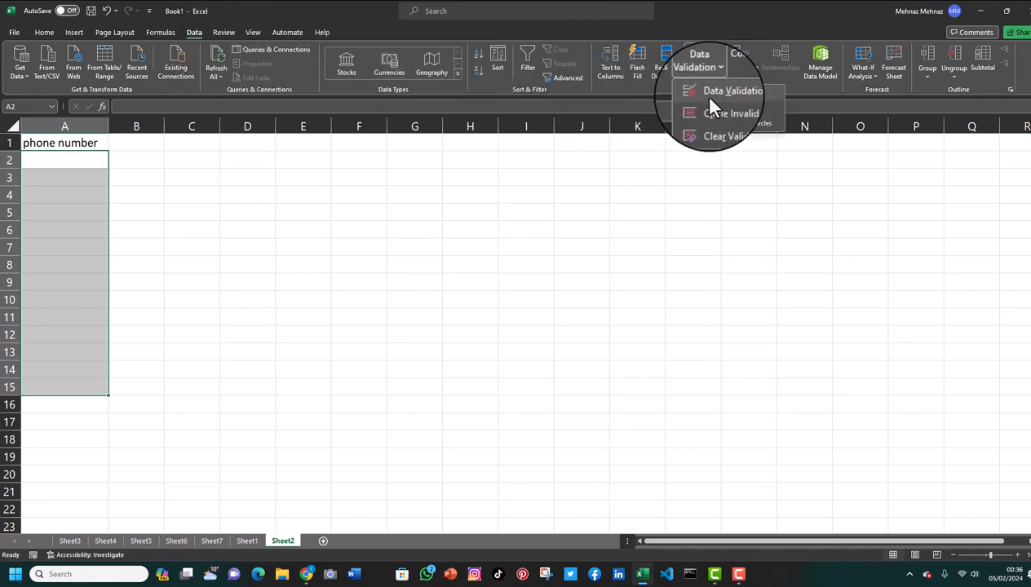
{"action": "left_click", "coordinate": [720, 93]}
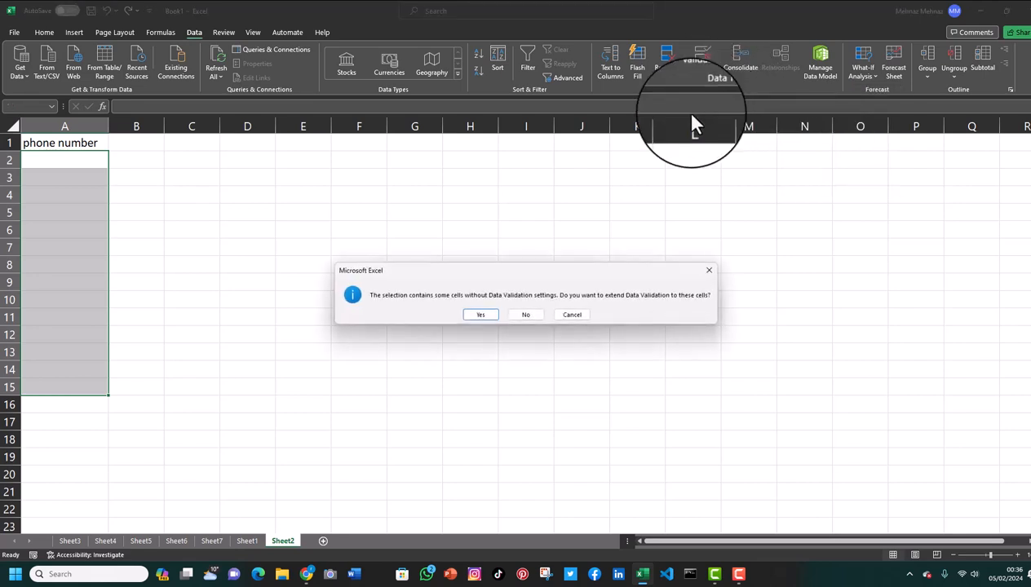
{"action": "left_click", "coordinate": [482, 315]}
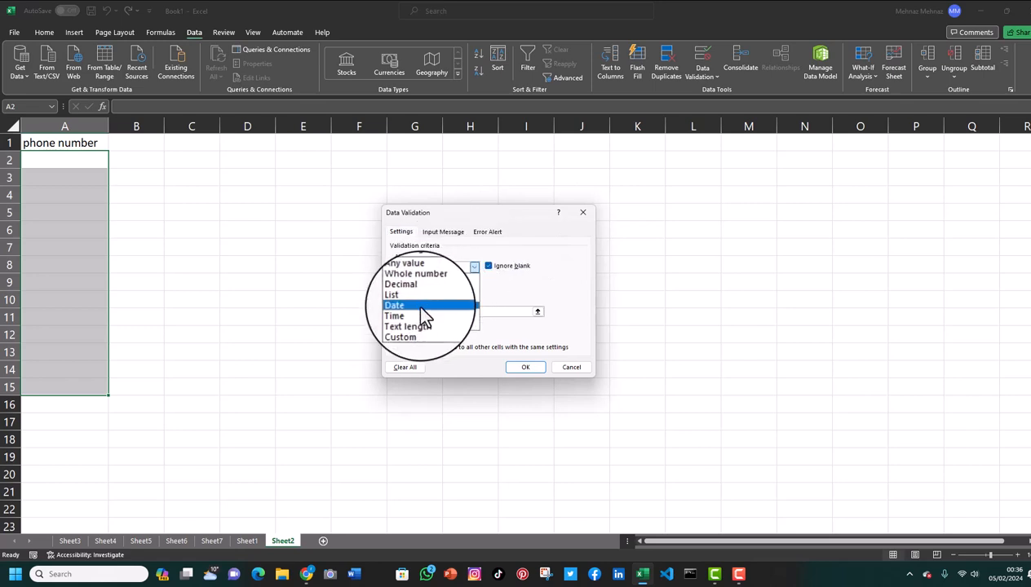
{"action": "left_click", "coordinate": [414, 321]}
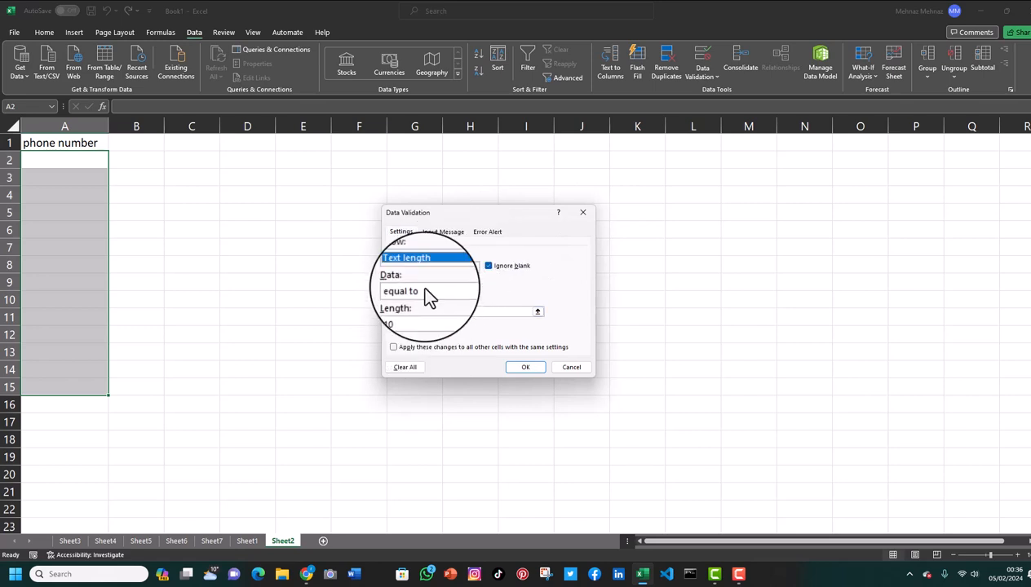
{"action": "left_click", "coordinate": [420, 289]}
{"action": "left_click", "coordinate": [408, 317]}
{"action": "left_click", "coordinate": [408, 312]}
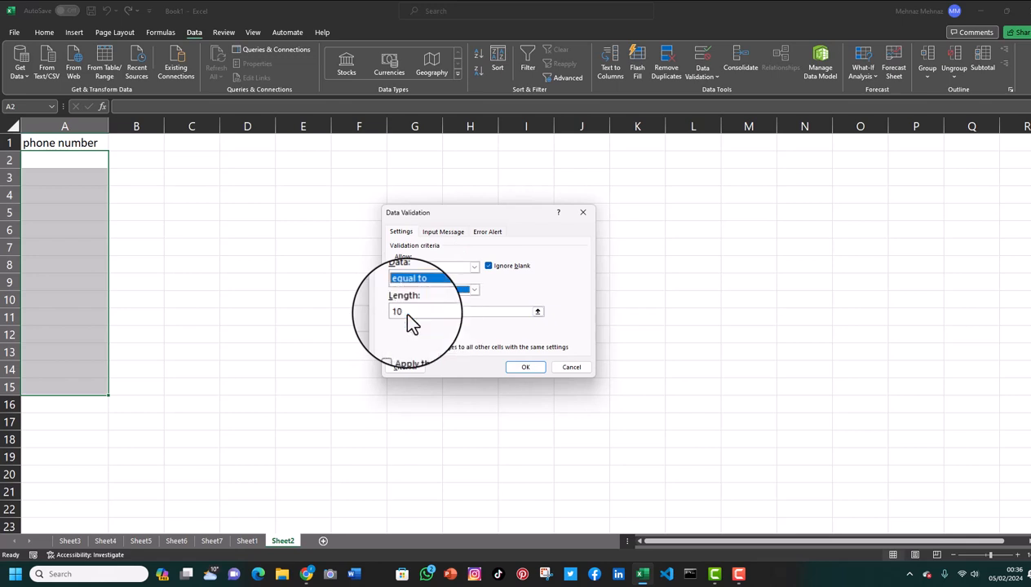
{"action": "type", "text": "10"}
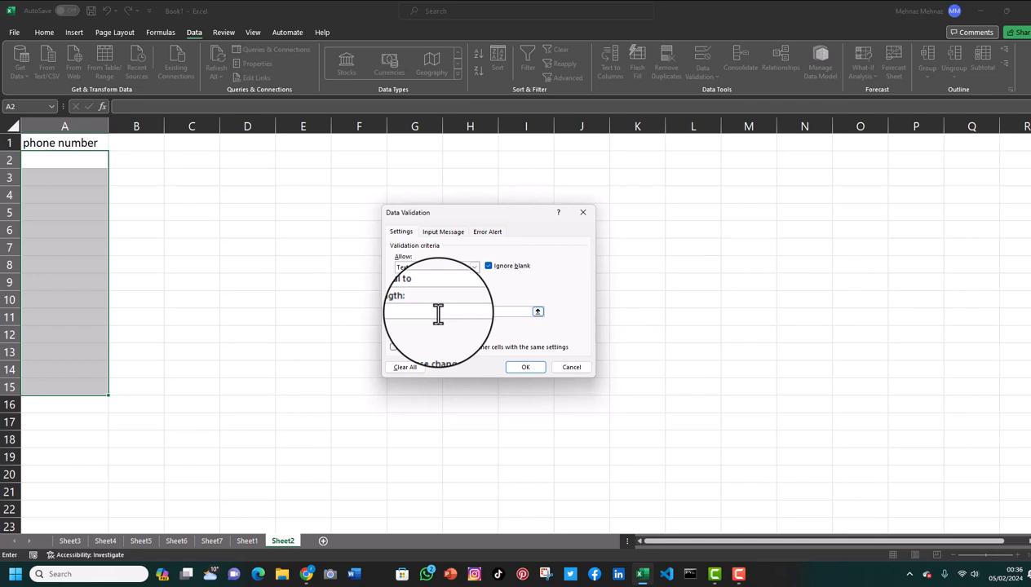
{"action": "left_click", "coordinate": [527, 368]}
Test the validation rule by entering an eight-digit phone number in A2, and dismiss the entry
{"action": "left_click", "coordinate": [52, 157]}
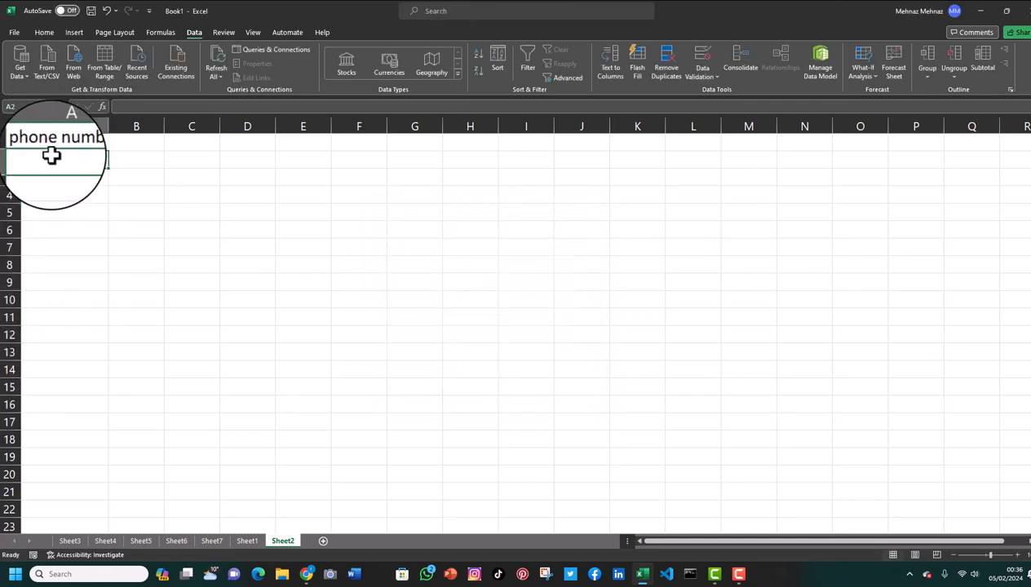
{"action": "type", "text": "21132"}
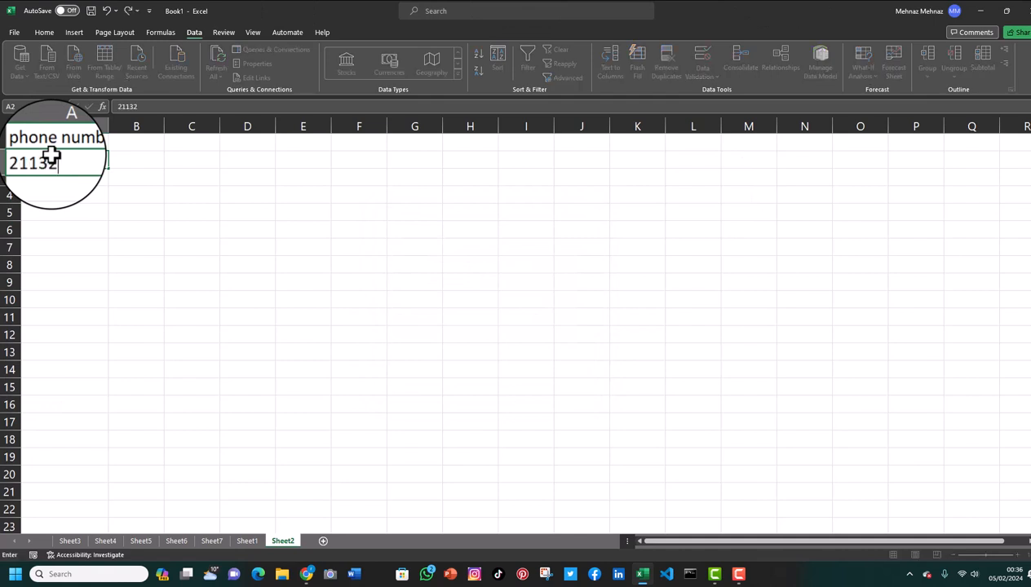
{"action": "type", "text": "321"}
{"action": "key", "text": "Return"}
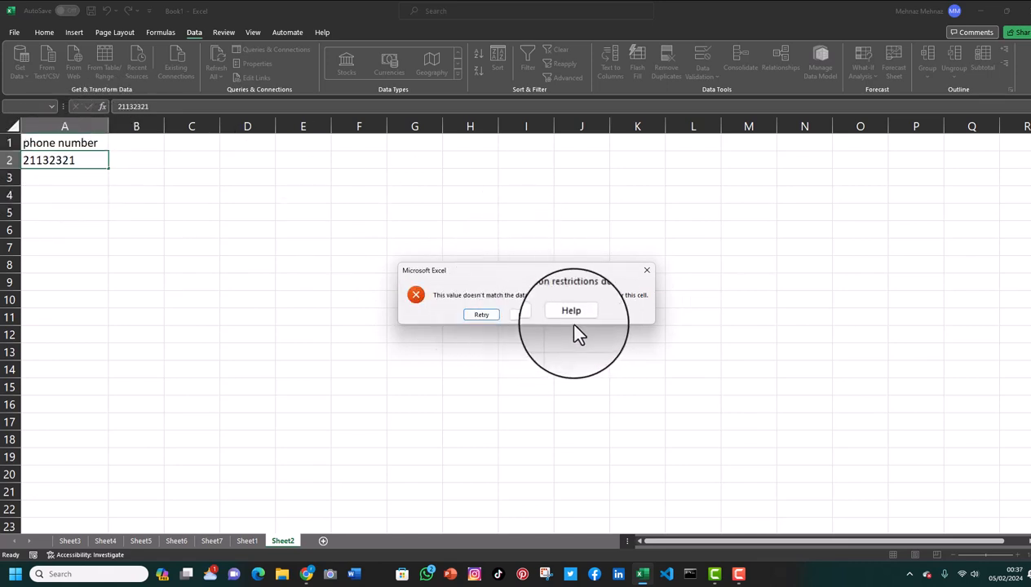
{"action": "left_click", "coordinate": [647, 270]}
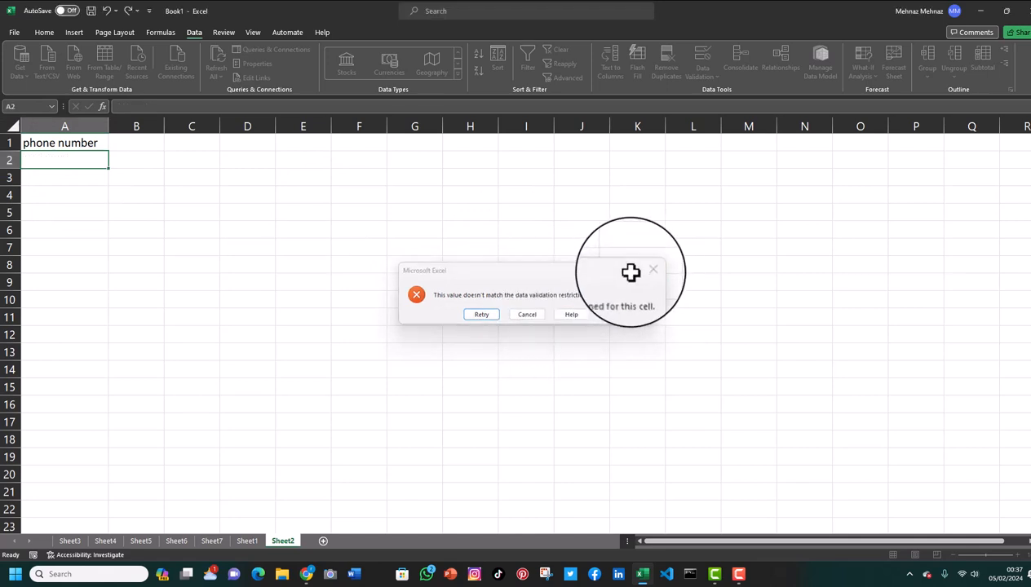
Enter a ten-digit phone number in A2, and test the validation rule with a four-digit entry in A3
{"action": "type", "text": "1"}
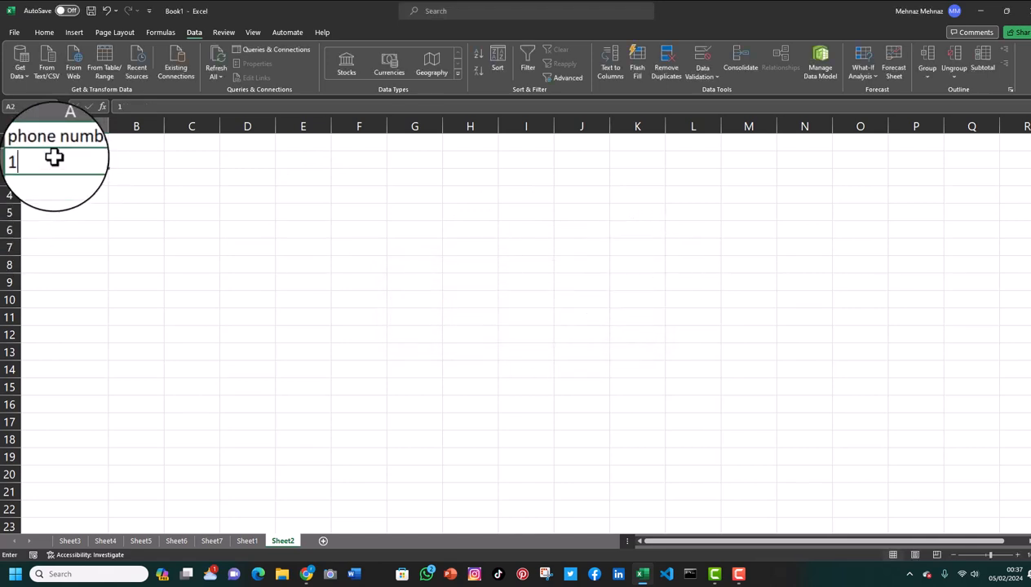
{"action": "type", "text": "234567891"}
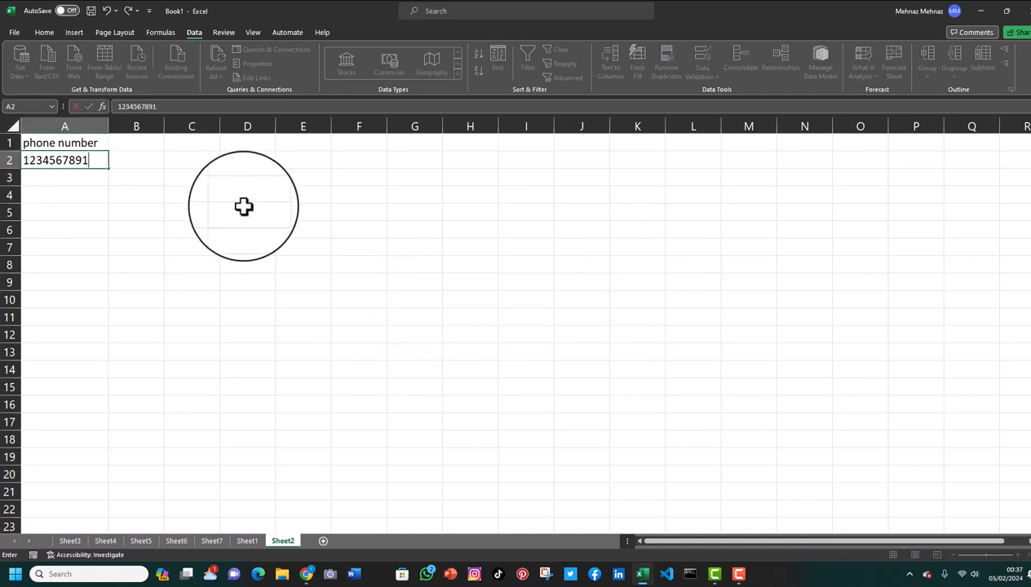
{"action": "left_click", "coordinate": [334, 210]}
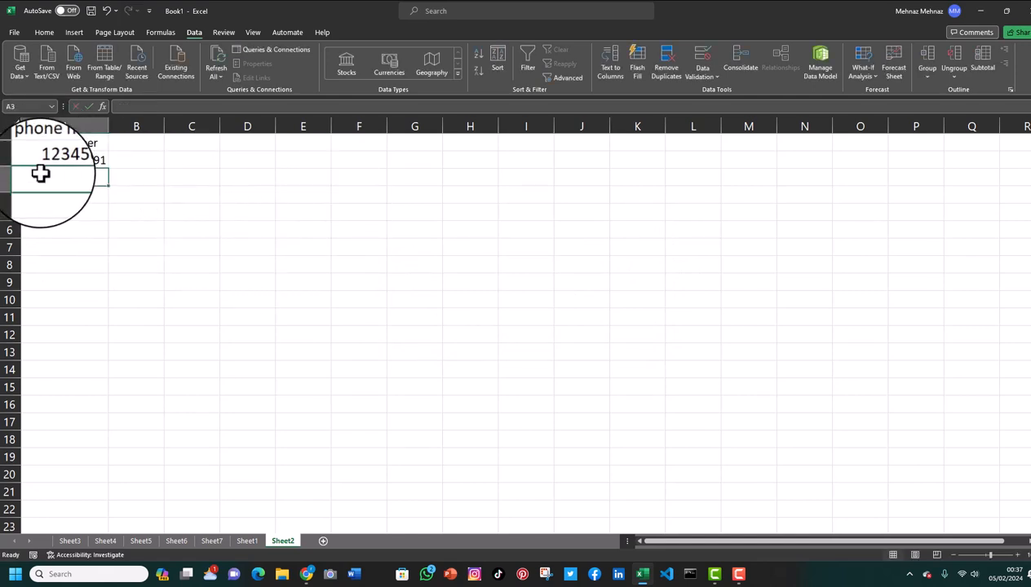
{"action": "type", "text": "12"}
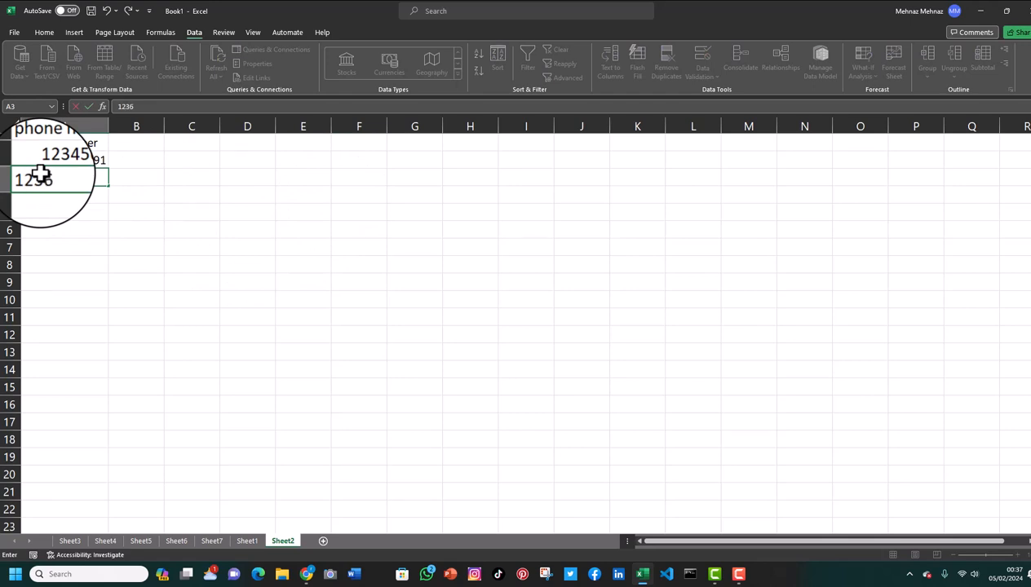
{"action": "type", "text": "36"}
{"action": "key", "text": "Return"}
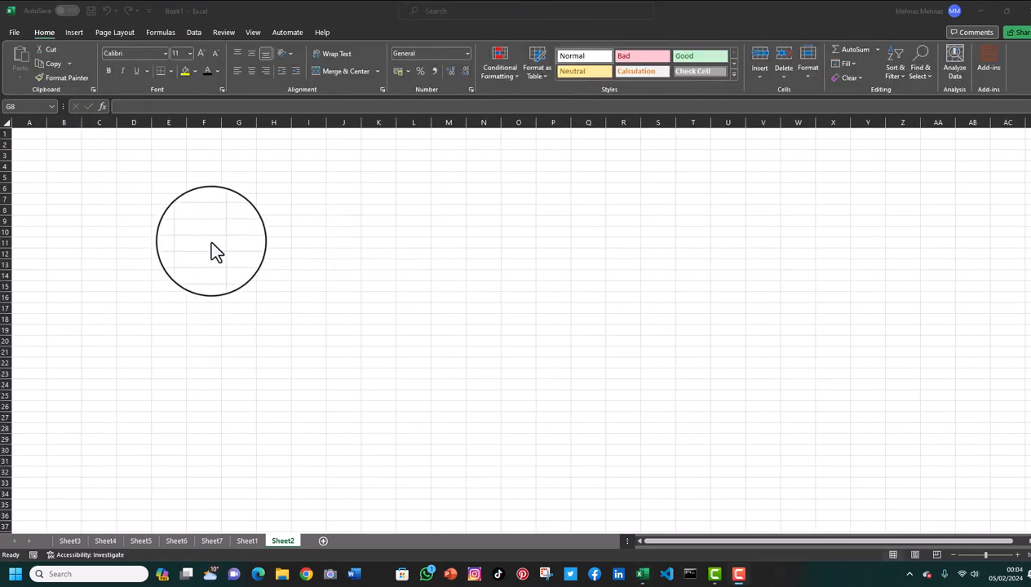
{"action": "left_click", "coordinate": [214, 231]}
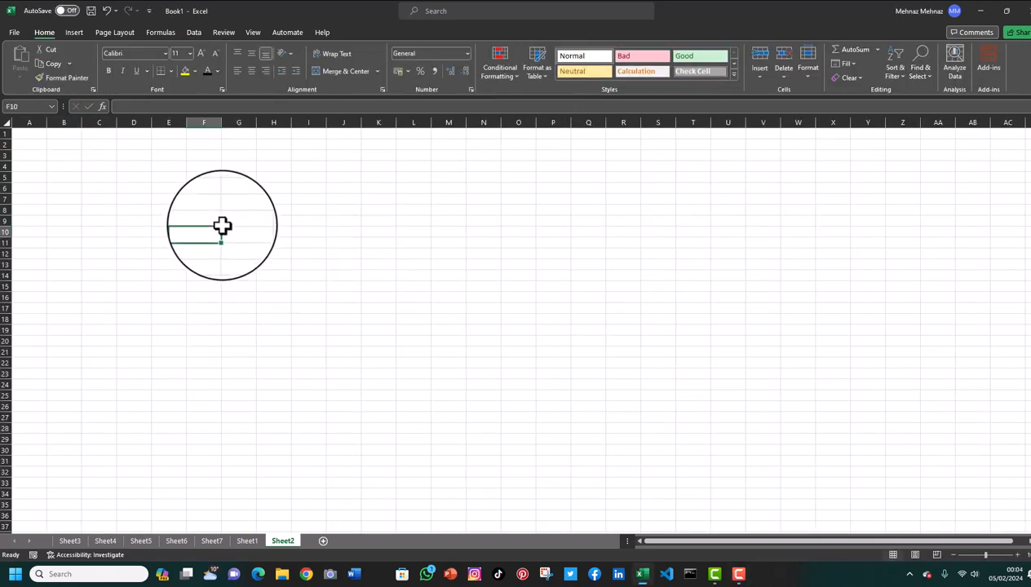
{"action": "type", "text": "fjdnvnvmn"}
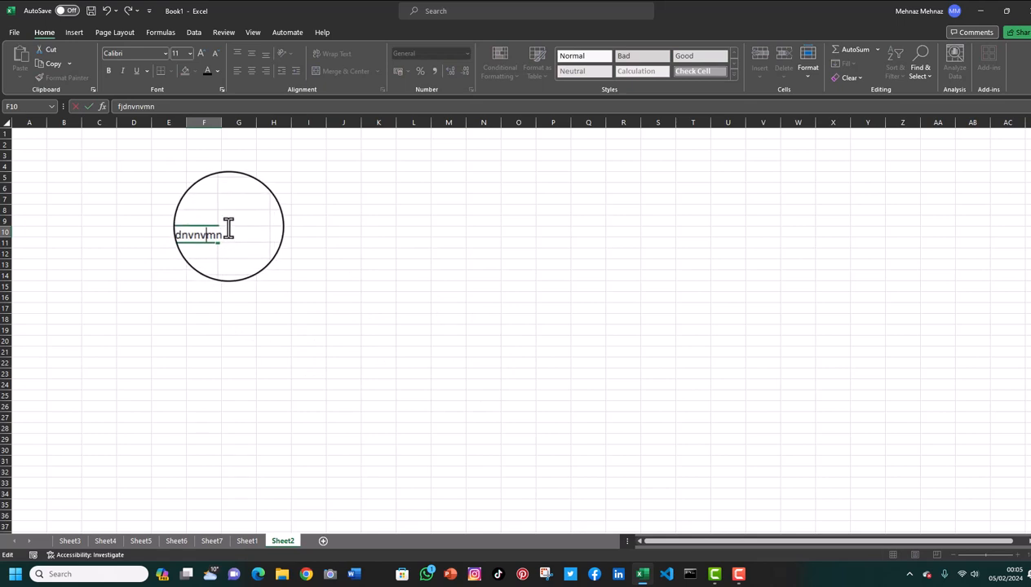
{"action": "double_click", "coordinate": [201, 231]}
{"action": "key", "text": "BackSpace"}
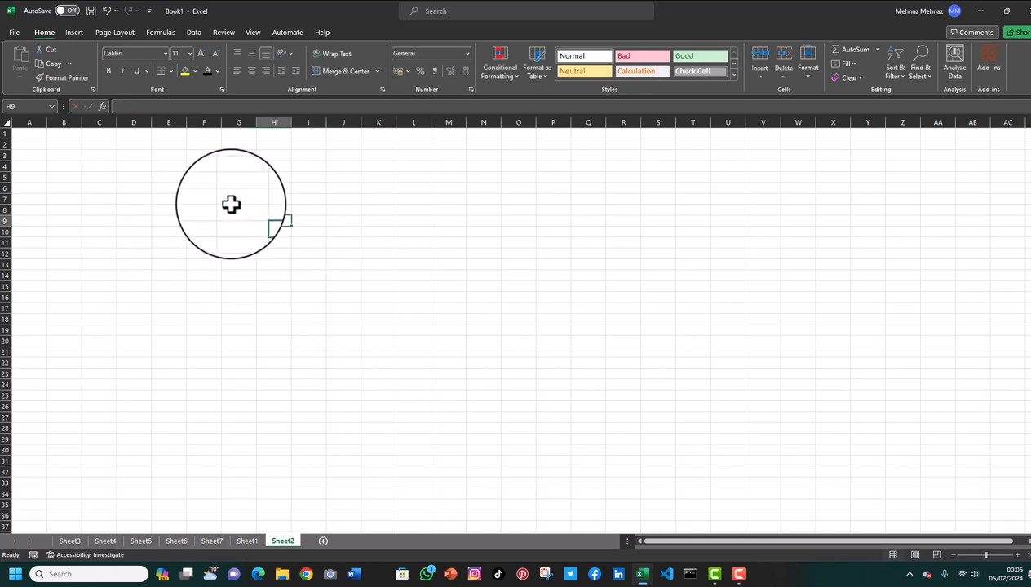
Fill every cell of the range F8:M29 on the blank Sheet2 with the word Rose in a single entry
{"action": "left_click_drag", "start_coordinate": [200, 209], "coordinate": [446, 442]}
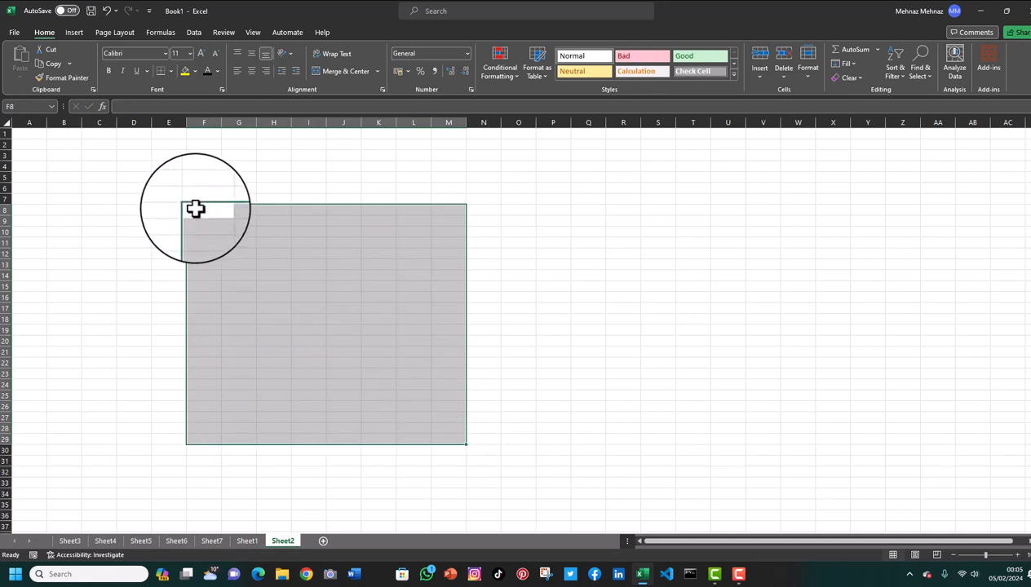
{"action": "type", "text": "R"}
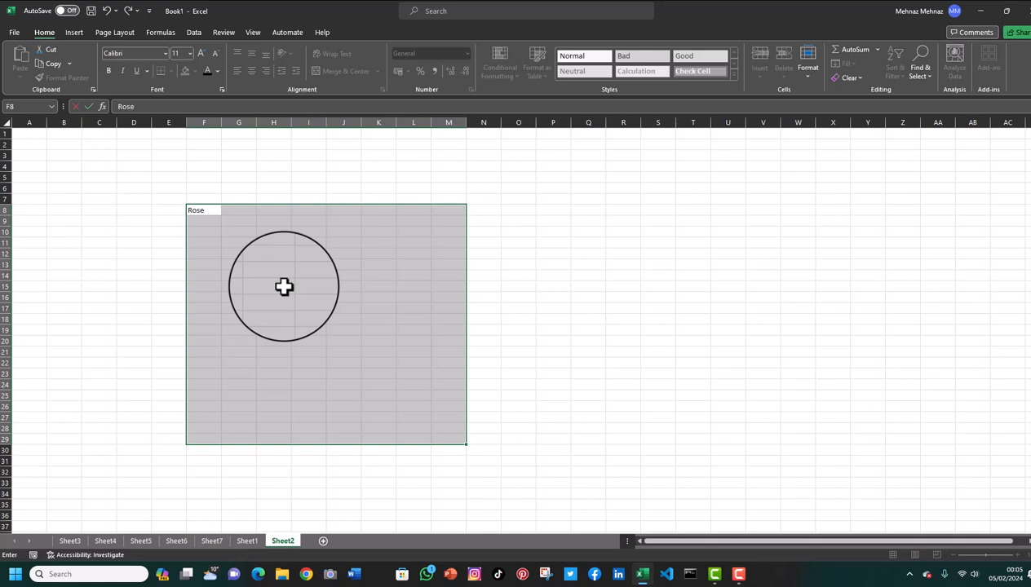
{"action": "type", "text": "ose"}
{"action": "key", "text": "ctrl+Return"}
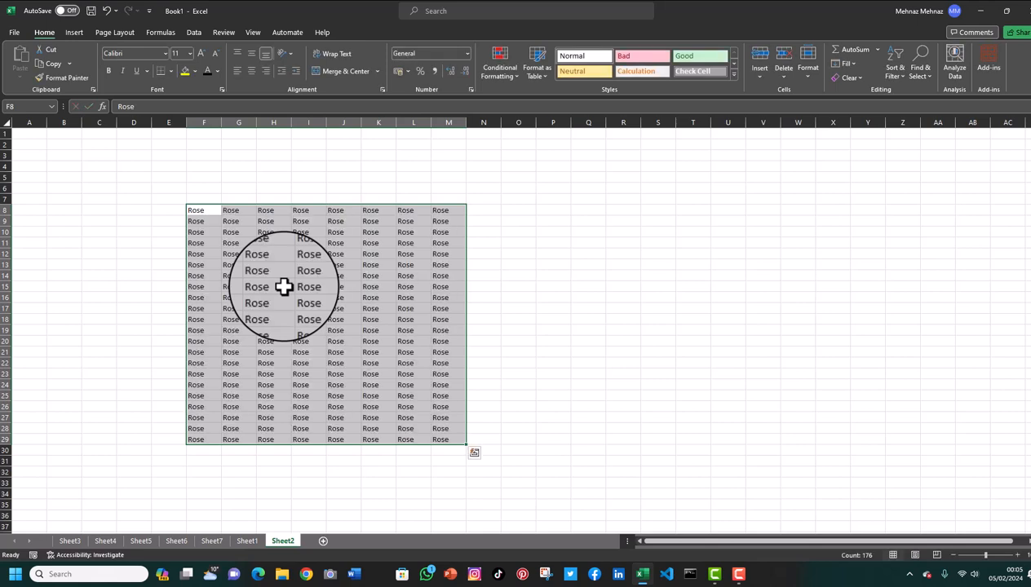
{"action": "left_click", "coordinate": [579, 341]}
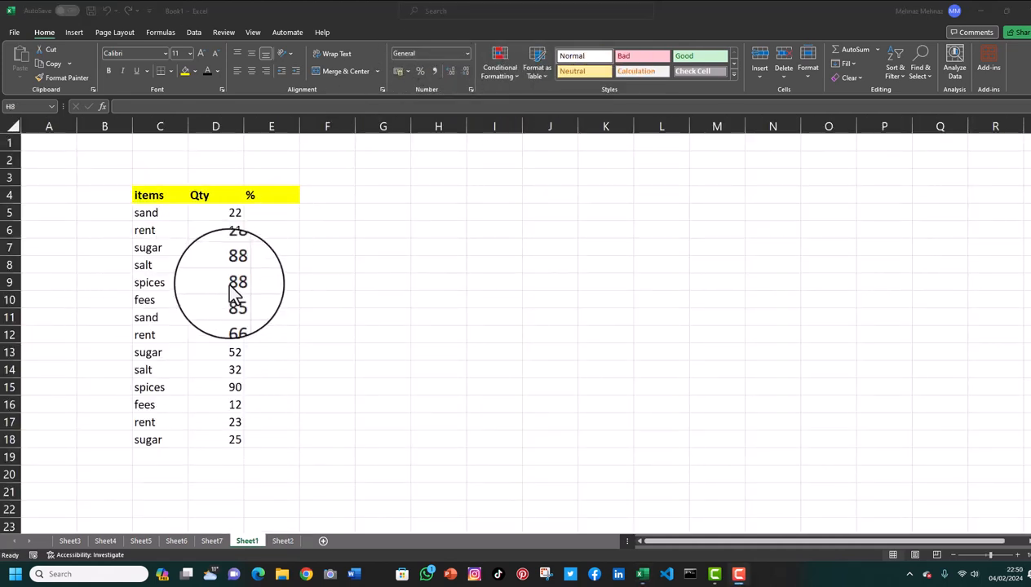
Convert the items, Qty and % data in C4:E18 on Sheet1 into a table through Quick Analysis
{"action": "left_click", "coordinate": [148, 194]}
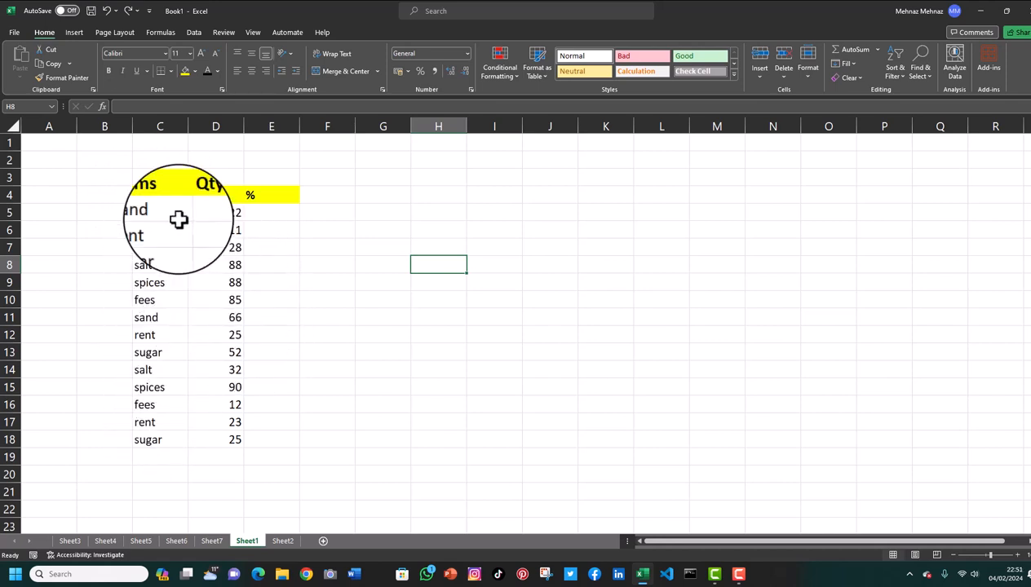
{"action": "left_click", "coordinate": [177, 195]}
{"action": "left_click_drag", "start_coordinate": [178, 194], "coordinate": [274, 435]}
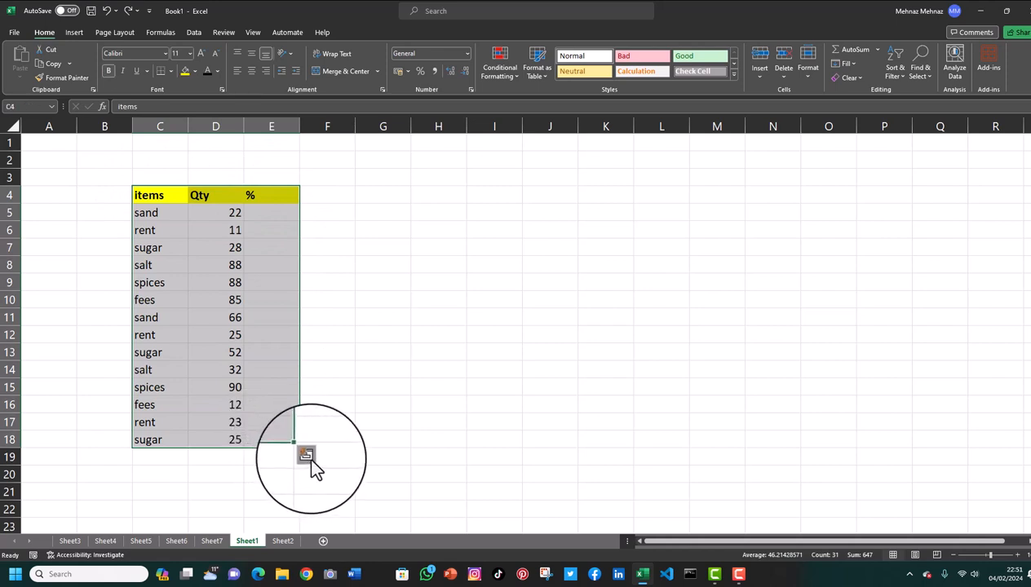
{"action": "left_click", "coordinate": [307, 454]}
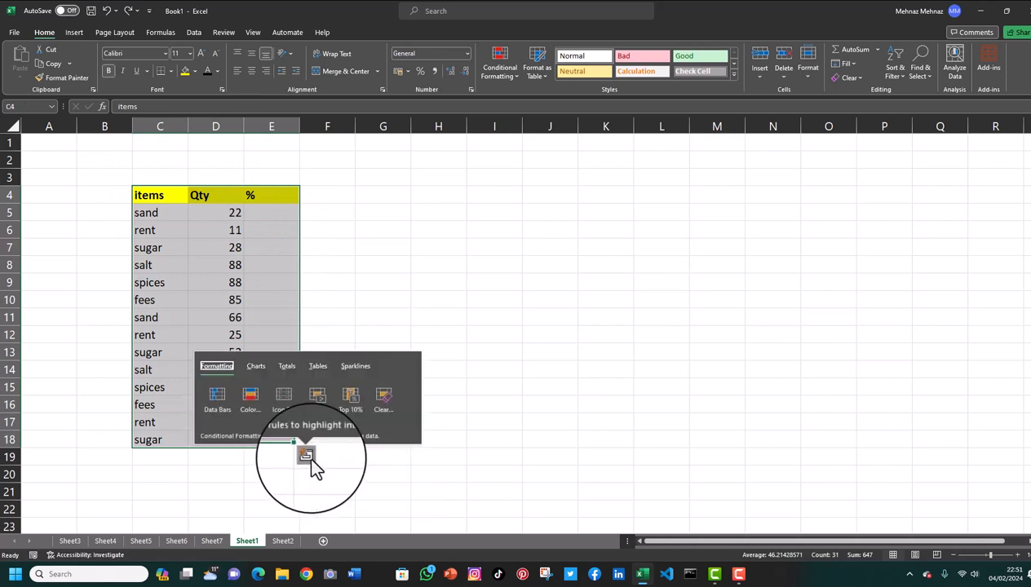
{"action": "left_click", "coordinate": [318, 366]}
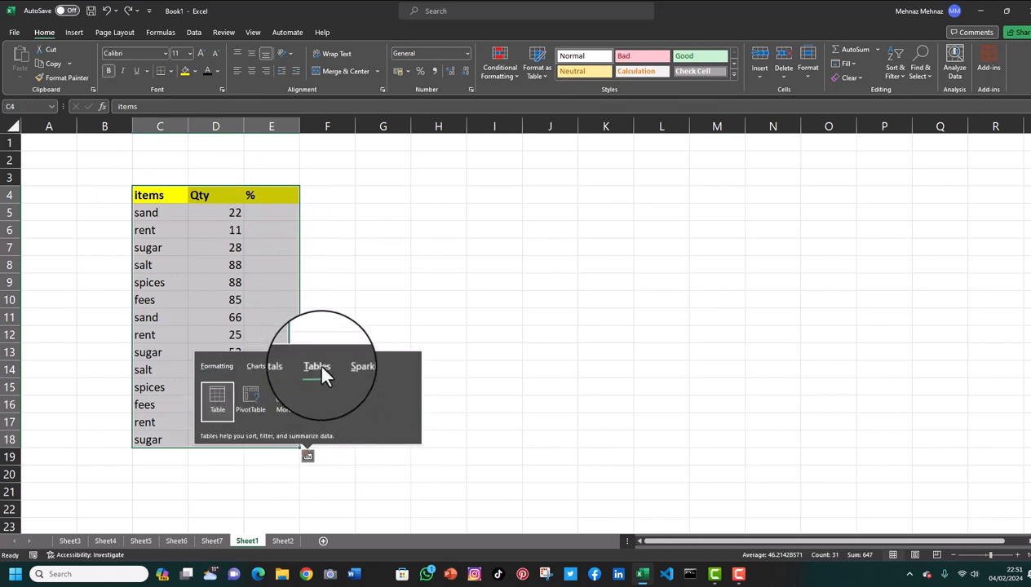
{"action": "left_click", "coordinate": [218, 408]}
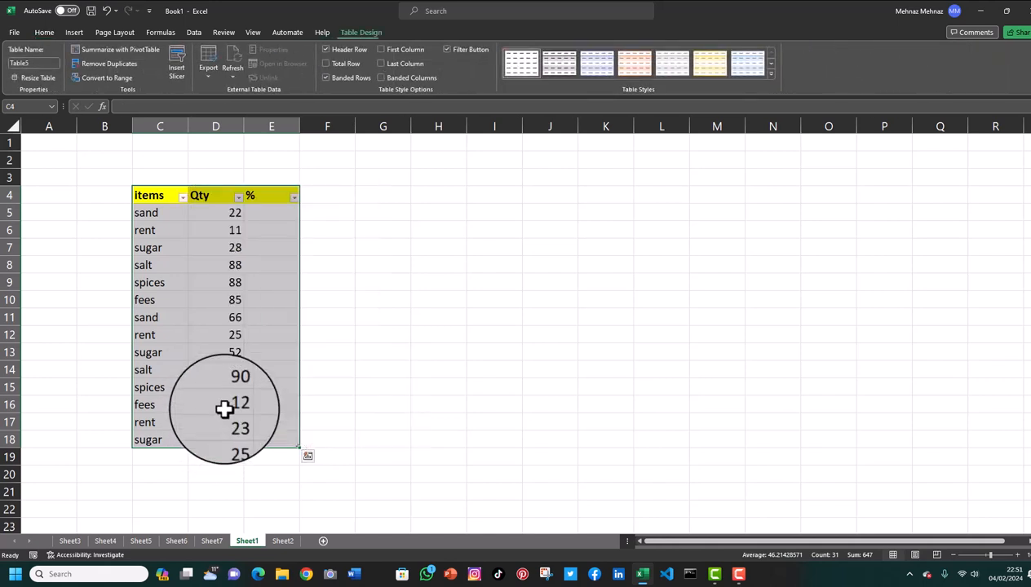
{"action": "left_click", "coordinate": [442, 206]}
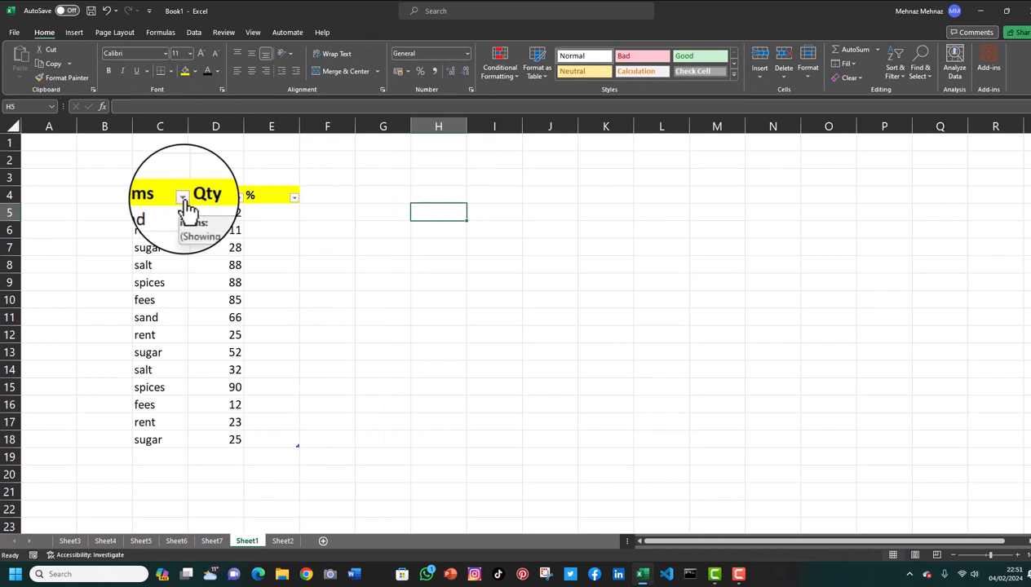
Filter the items column to show only fees, rent and sugar
{"action": "left_click", "coordinate": [183, 198]}
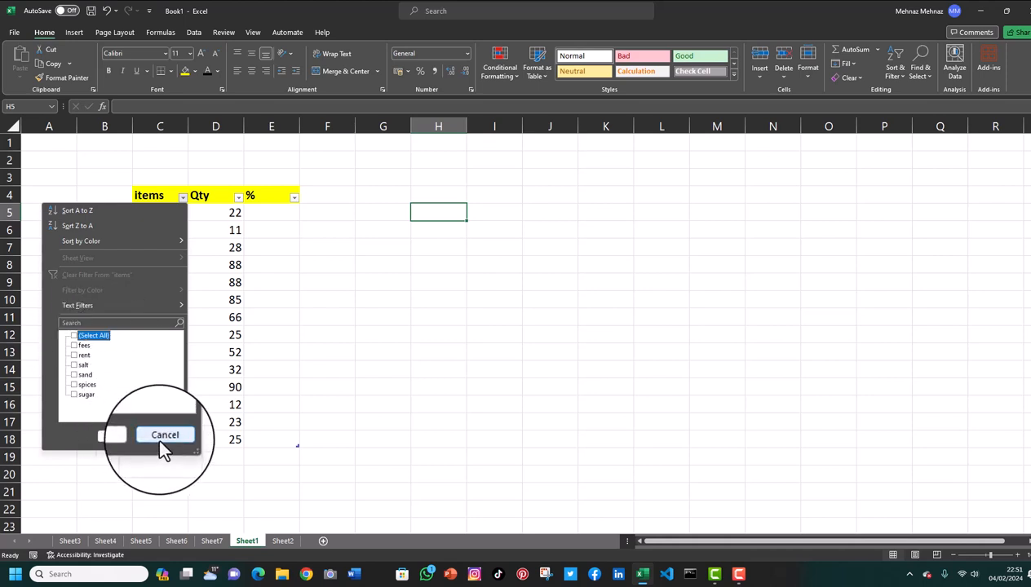
{"action": "left_click", "coordinate": [74, 345]}
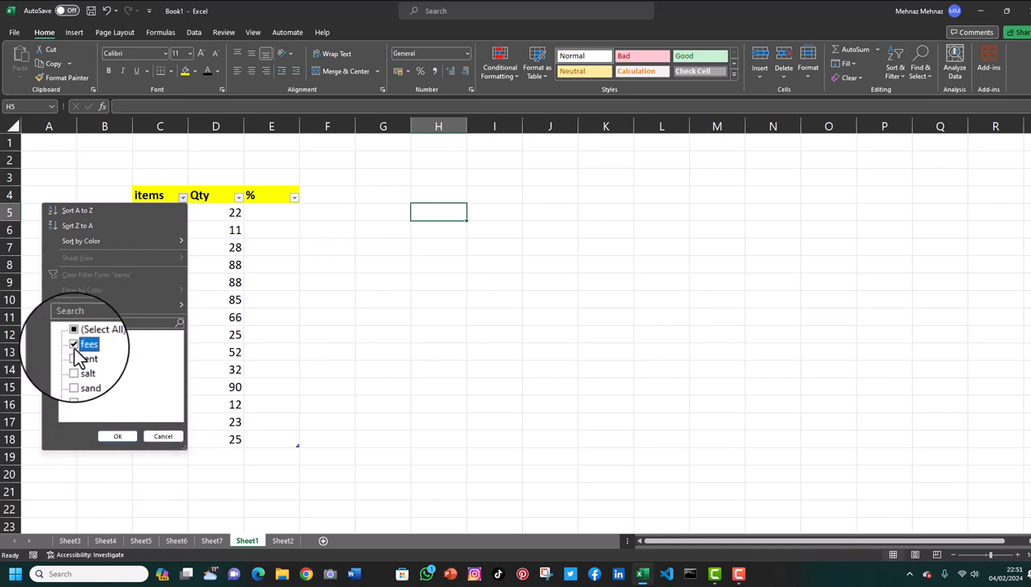
{"action": "left_click", "coordinate": [75, 356]}
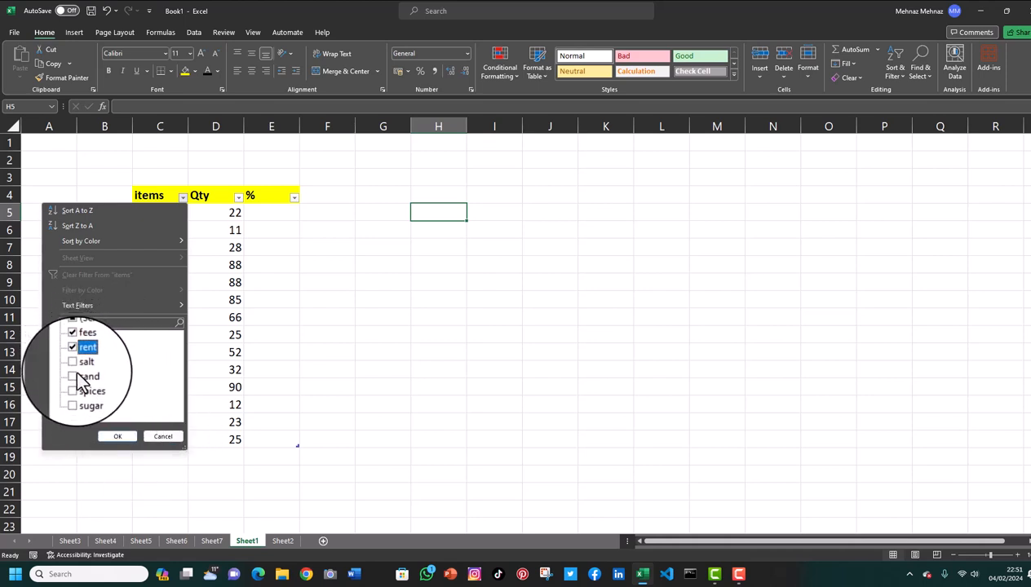
{"action": "scroll", "coordinate": [75, 383], "scroll_direction": "down", "scroll_amount": 1}
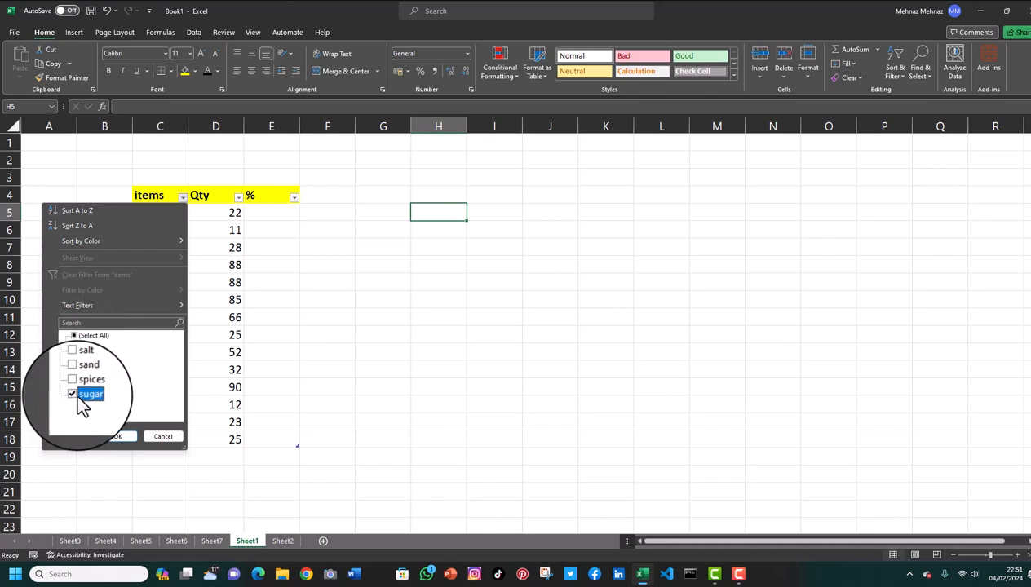
{"action": "left_click", "coordinate": [114, 435]}
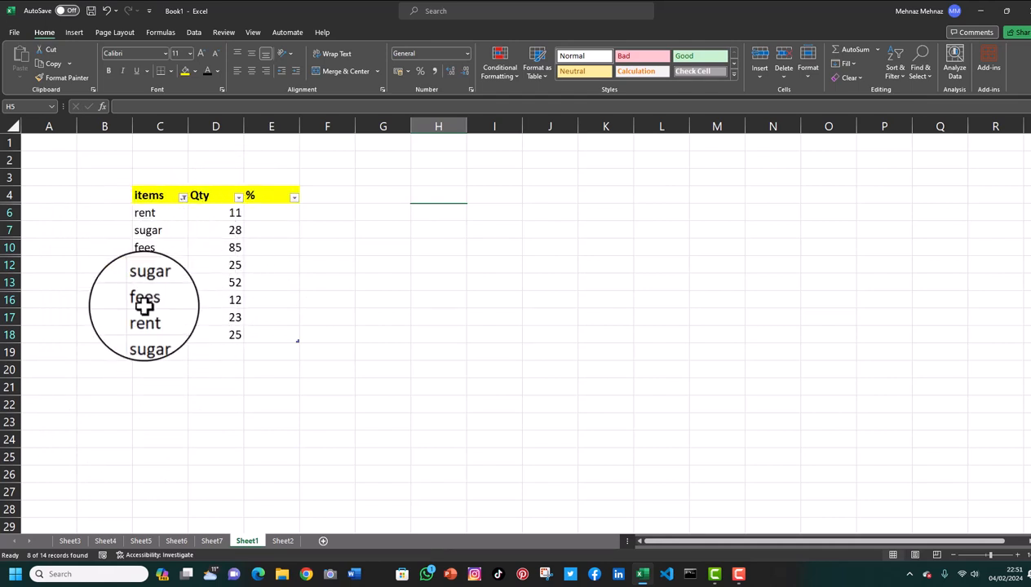
Narrow the items filter to fees only by excluding sugar and rent
{"action": "left_click", "coordinate": [182, 197]}
{"action": "scroll", "coordinate": [74, 364], "scroll_direction": "down", "scroll_amount": 1}
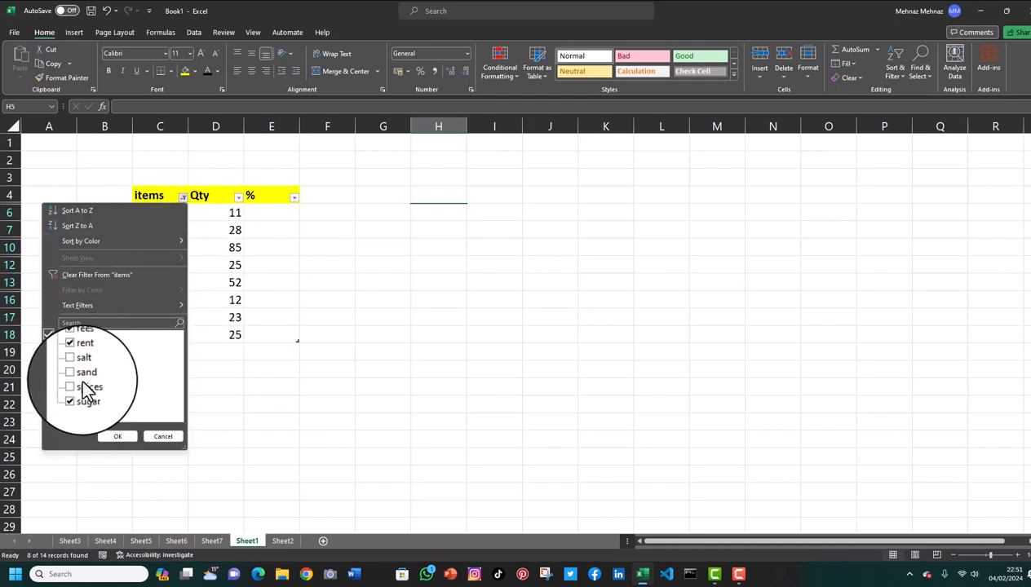
{"action": "left_click", "coordinate": [73, 395]}
{"action": "scroll", "coordinate": [71, 387], "scroll_direction": "up", "scroll_amount": 1}
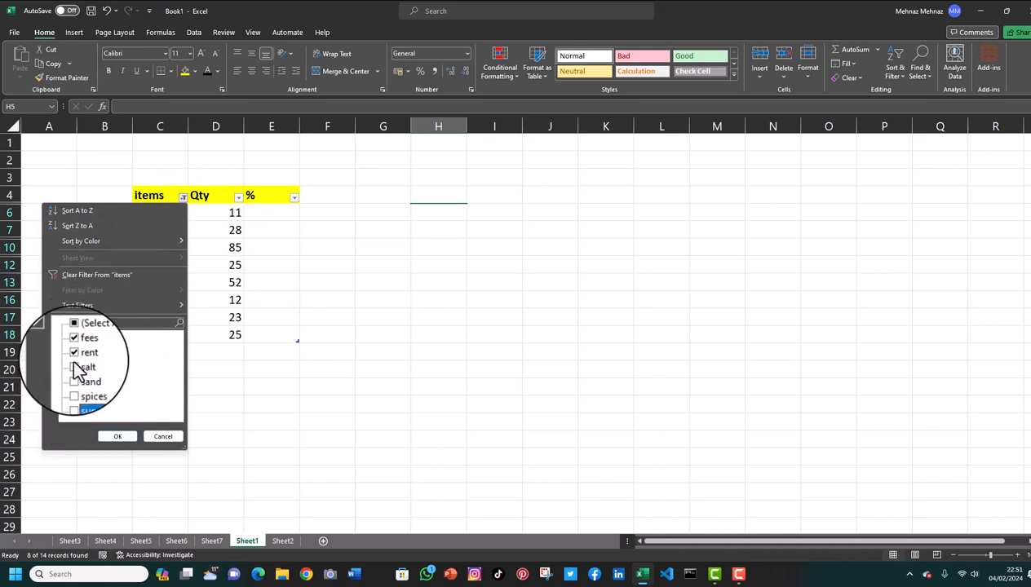
{"action": "left_click", "coordinate": [74, 366]}
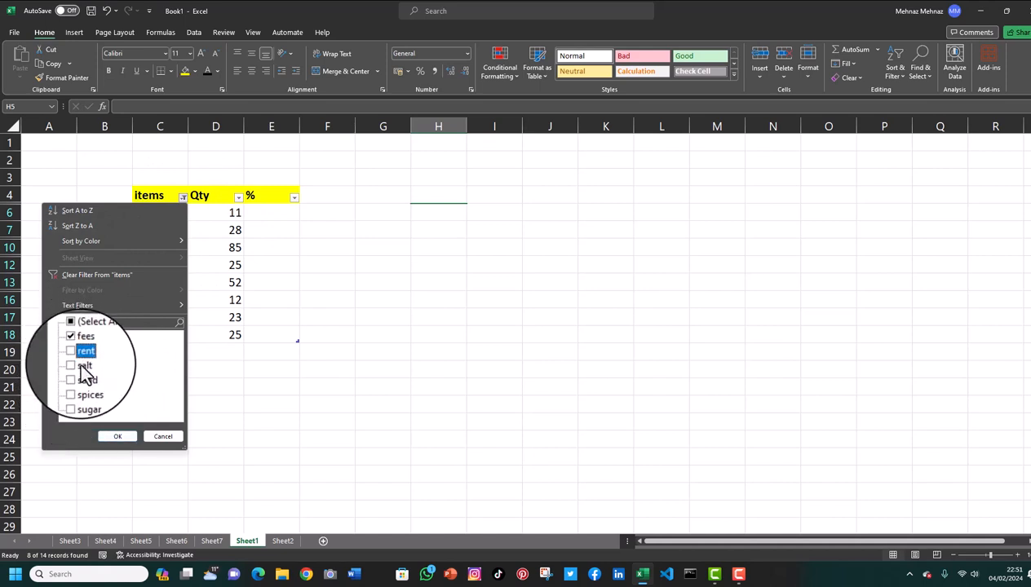
{"action": "left_click", "coordinate": [114, 436]}
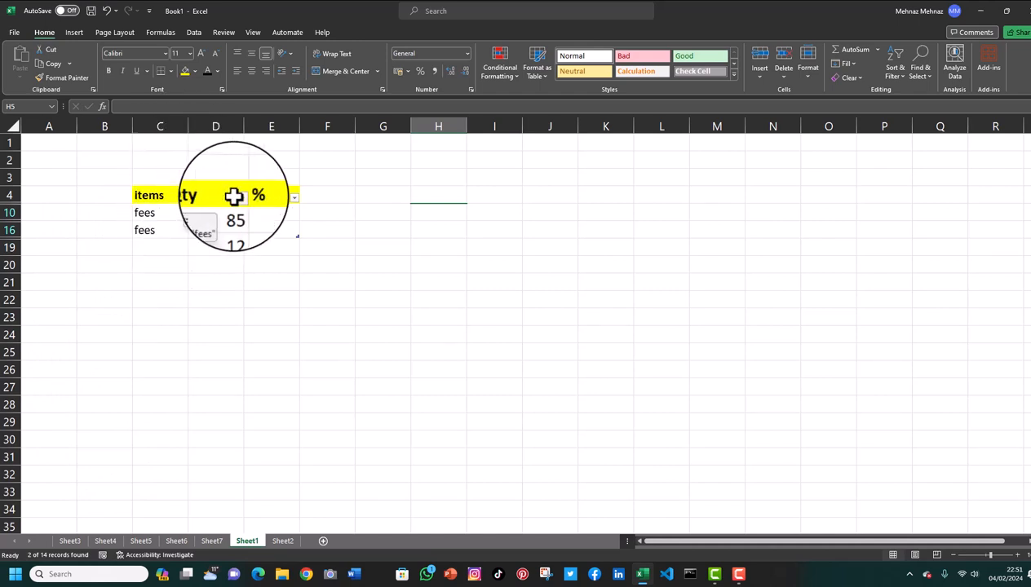
Include rent, salt, sand, spices and sugar in the items filter again, so that all rows are shown
{"action": "left_click", "coordinate": [186, 197]}
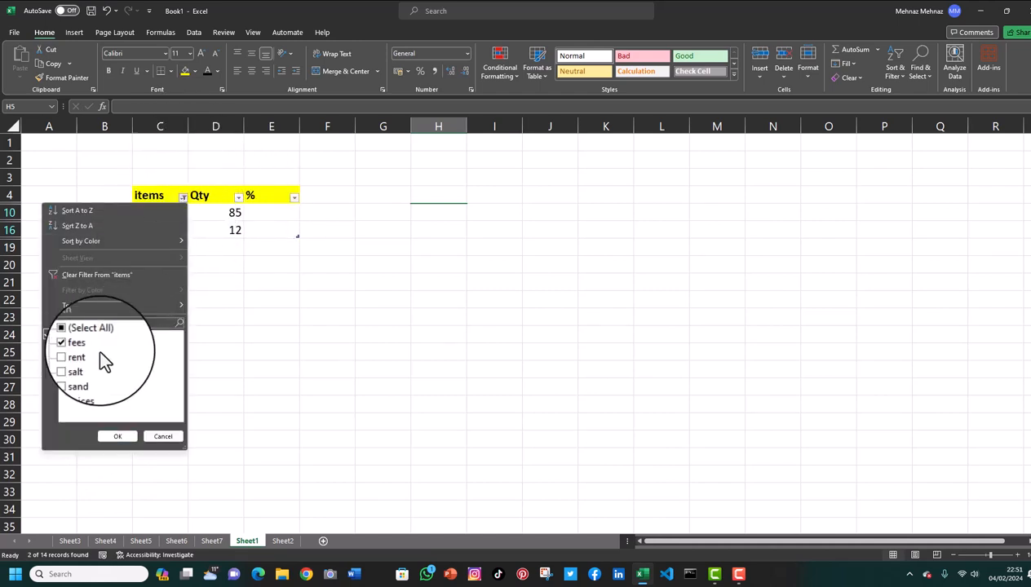
{"action": "left_click", "coordinate": [74, 355]}
{"action": "left_click", "coordinate": [74, 365]}
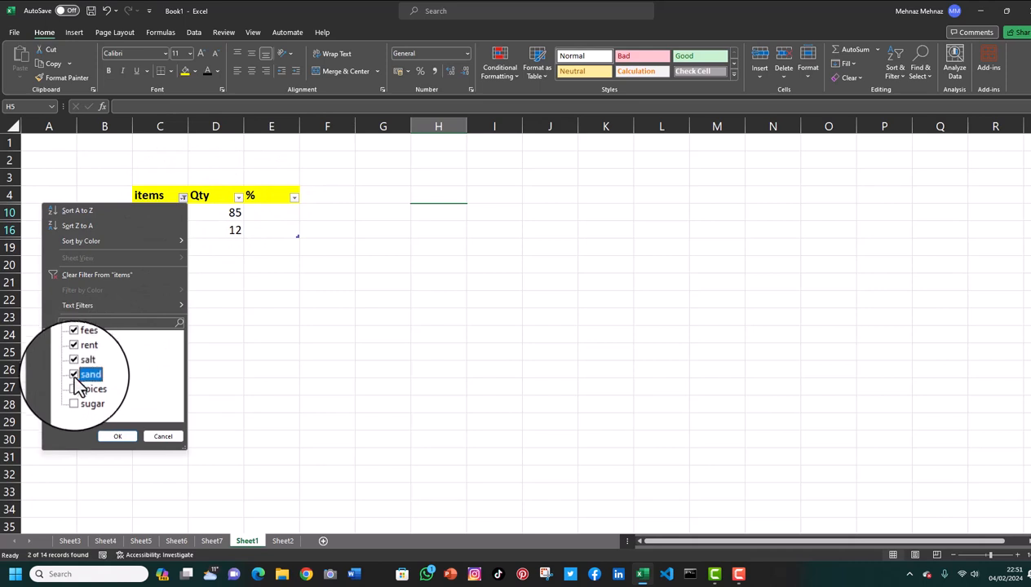
{"action": "left_click", "coordinate": [75, 385]}
{"action": "left_click", "coordinate": [74, 394]}
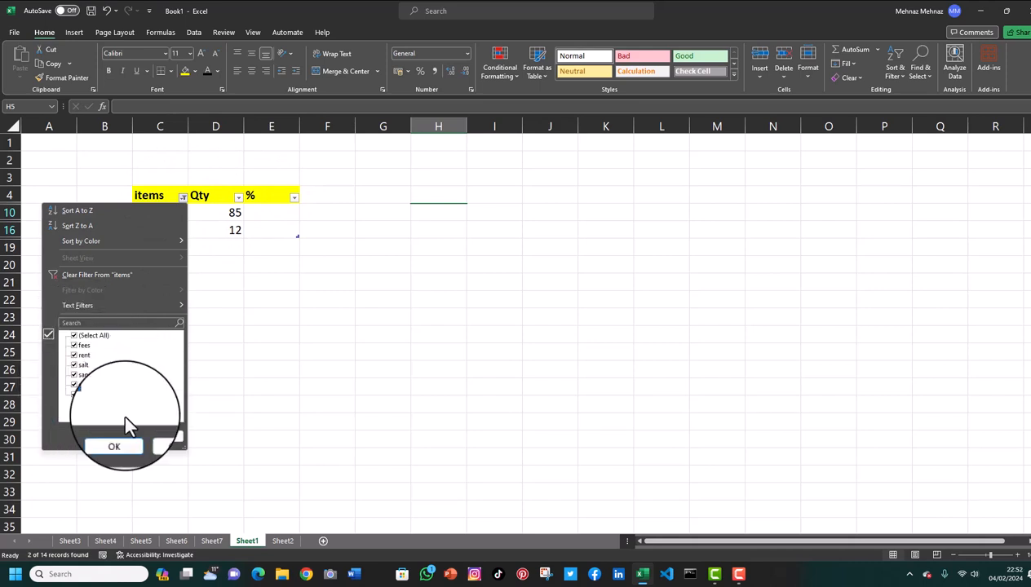
{"action": "left_click", "coordinate": [122, 442]}
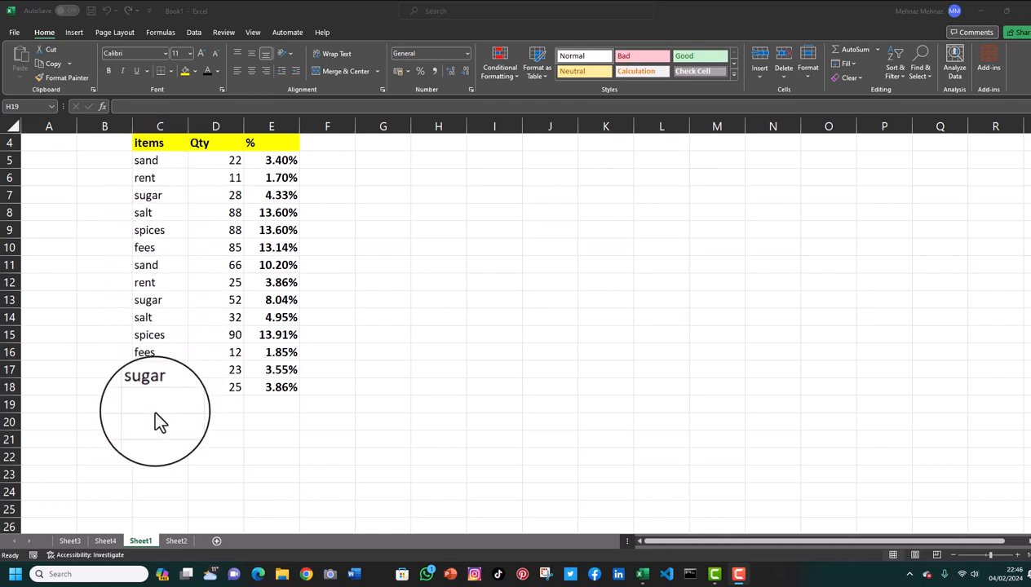
Create a PivotTable of the average % per item from C4:E18 on Sheet1 through Quick Analysis
{"action": "scroll", "coordinate": [188, 330], "scroll_direction": "up", "scroll_amount": 1}
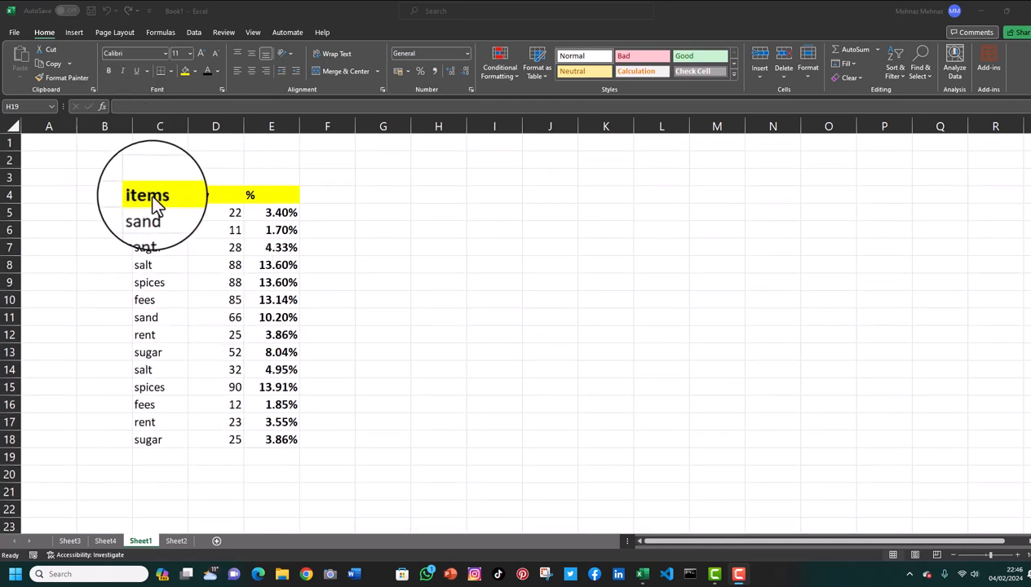
{"action": "left_click_drag", "start_coordinate": [143, 196], "coordinate": [281, 204]}
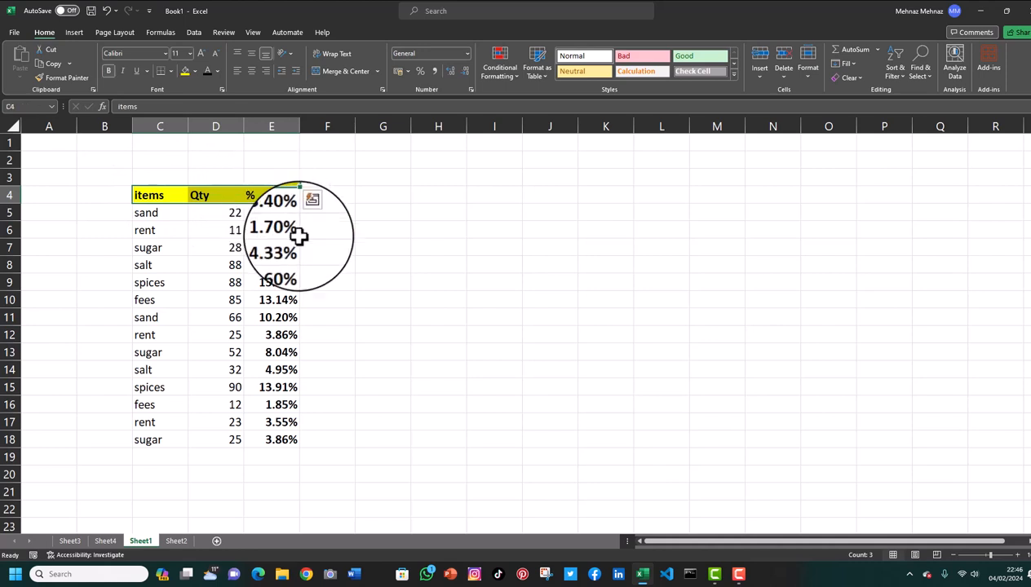
{"action": "left_click", "coordinate": [302, 242]}
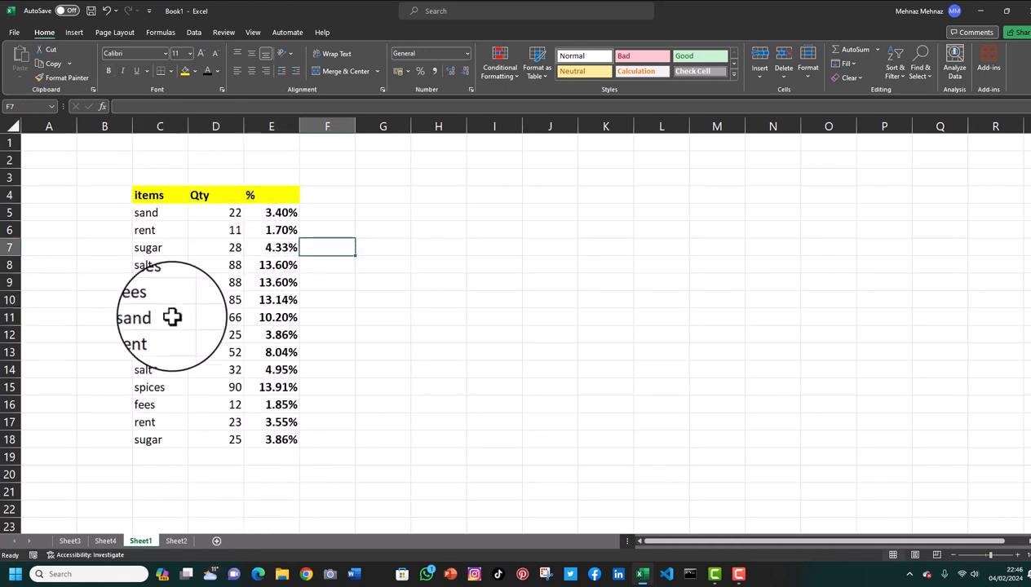
{"action": "left_click_drag", "start_coordinate": [143, 196], "coordinate": [264, 436]}
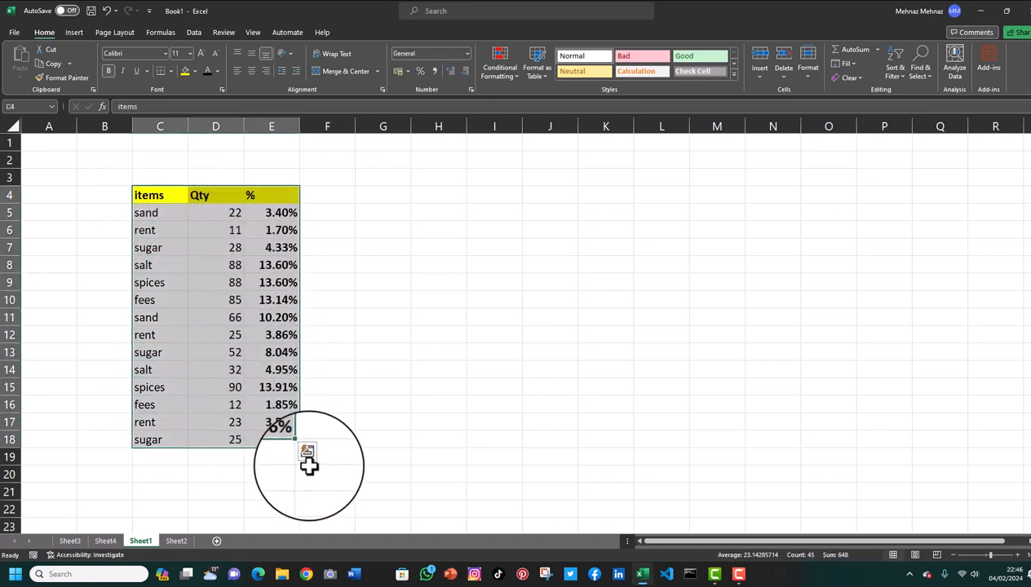
{"action": "left_click", "coordinate": [307, 455]}
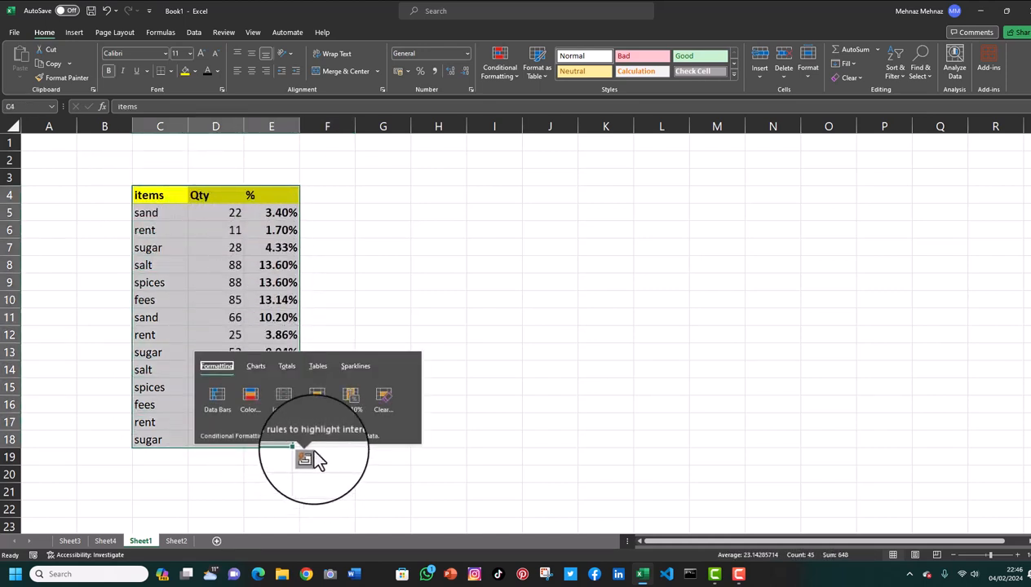
{"action": "left_click", "coordinate": [318, 367]}
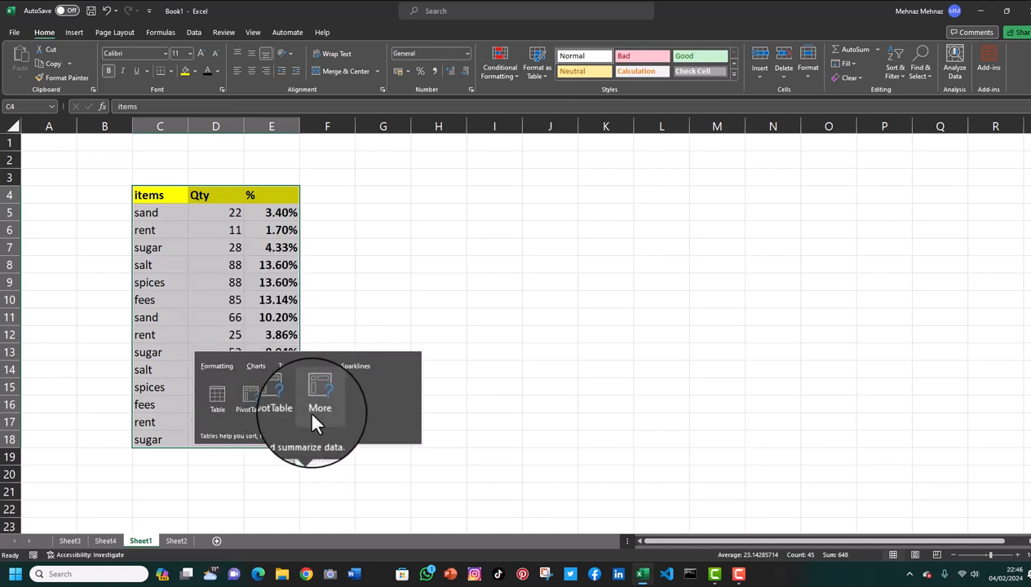
{"action": "left_click", "coordinate": [250, 402]}
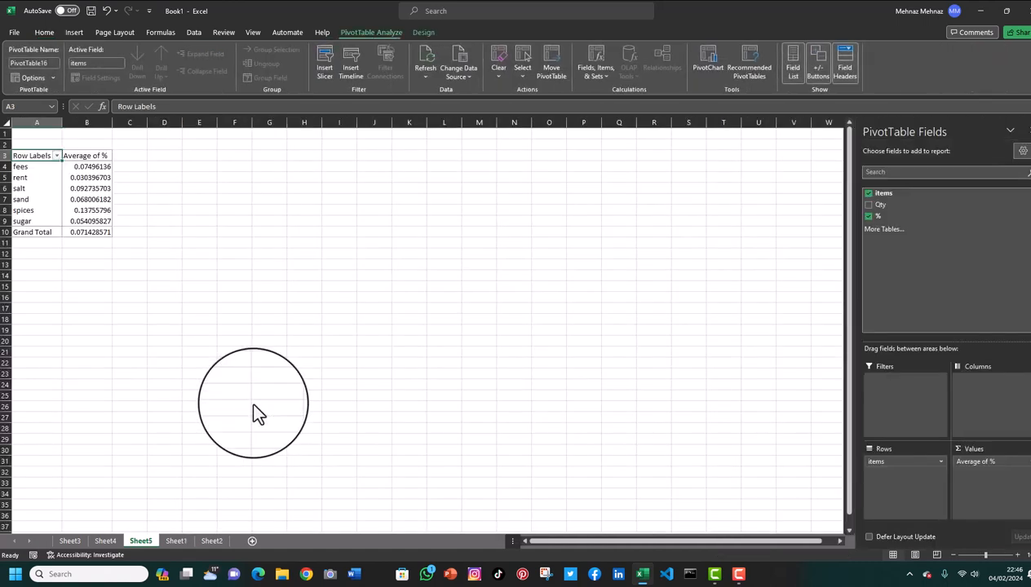
Filter the PivotTable's row labels to exclude salt
{"action": "left_click", "coordinate": [57, 155]}
{"action": "left_click", "coordinate": [343, 241]}
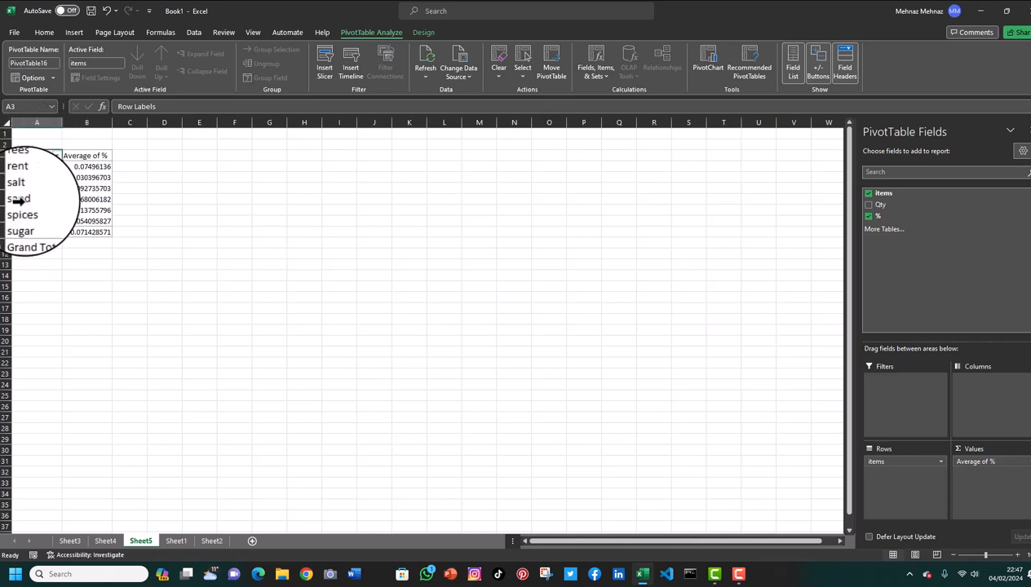
{"action": "left_click", "coordinate": [57, 156]}
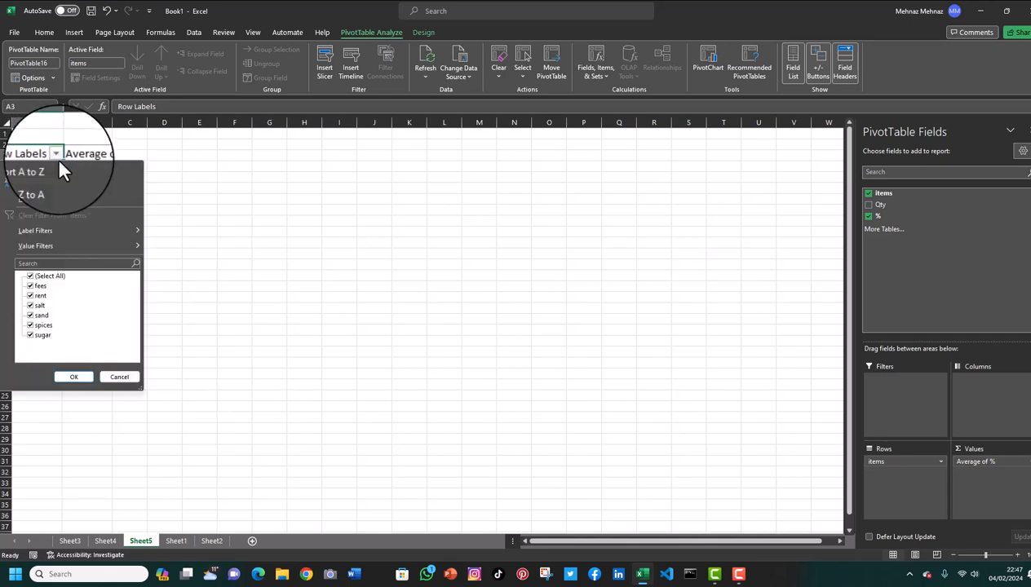
{"action": "left_click", "coordinate": [67, 381]}
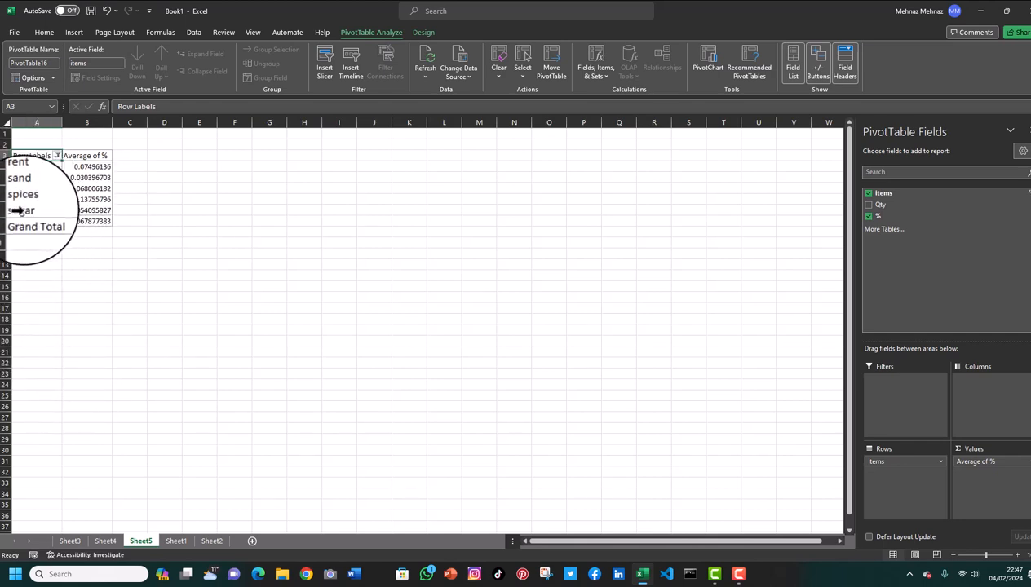
Exclude spices from the PivotTable's row labels and include salt again in the filter
{"action": "left_click", "coordinate": [56, 156]}
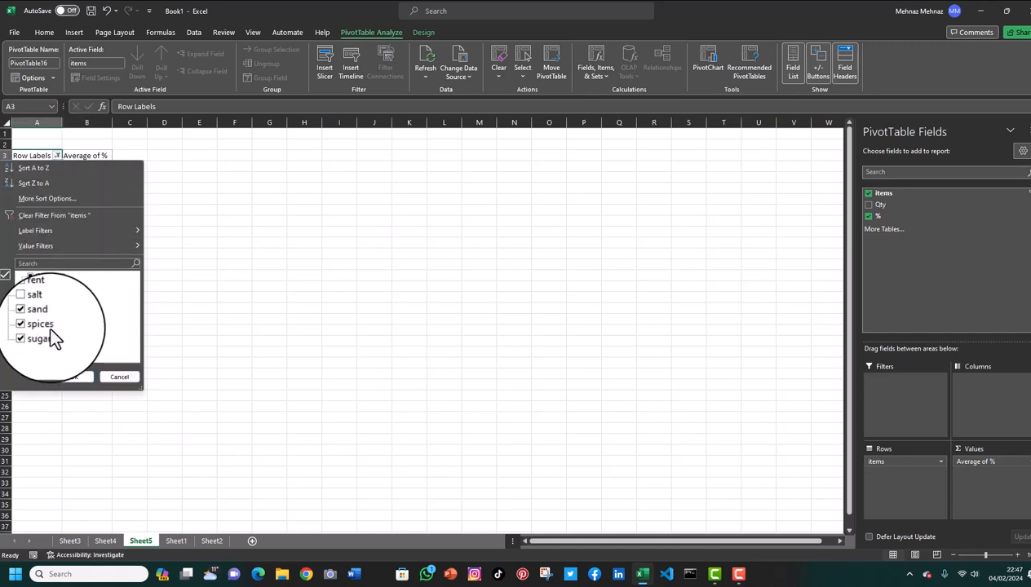
{"action": "left_click", "coordinate": [71, 380]}
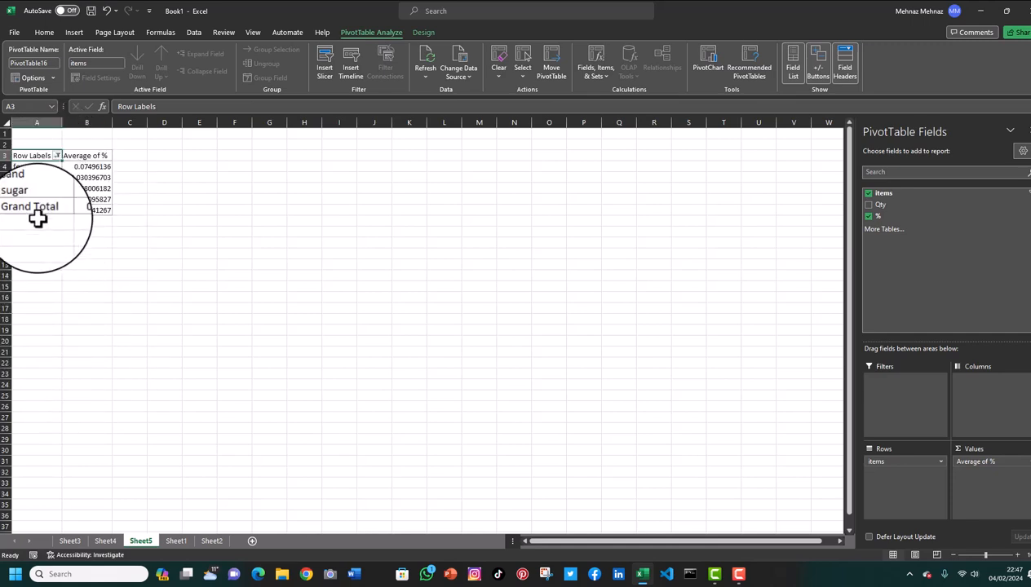
{"action": "left_click", "coordinate": [57, 157]}
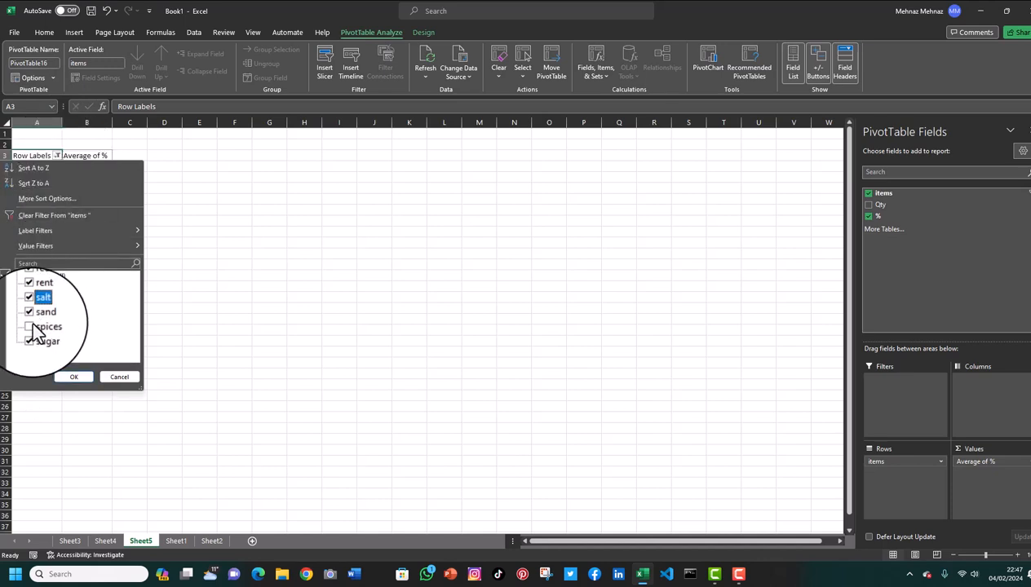
{"action": "left_click", "coordinate": [74, 377]}
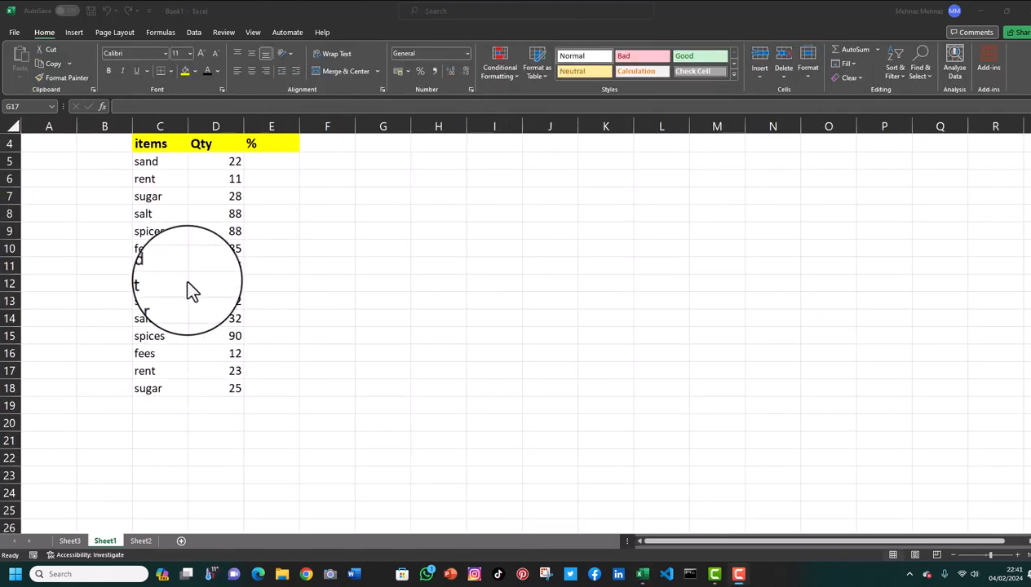
Insert a clustered column chart of the Qty values in D5:D18 through Quick Analysis, and undo it
{"action": "left_click_drag", "start_coordinate": [224, 163], "coordinate": [225, 372]}
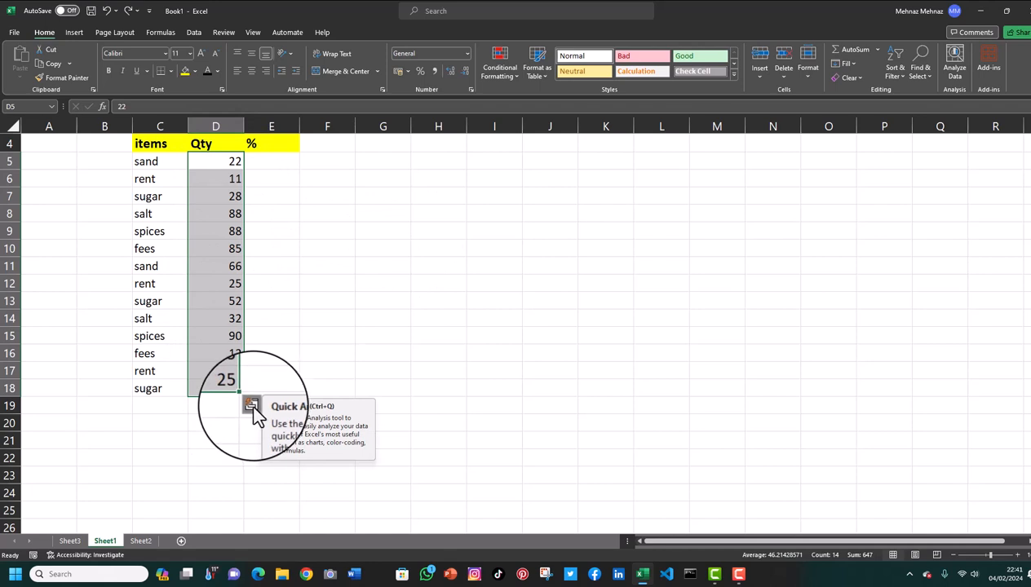
{"action": "left_click", "coordinate": [251, 404]}
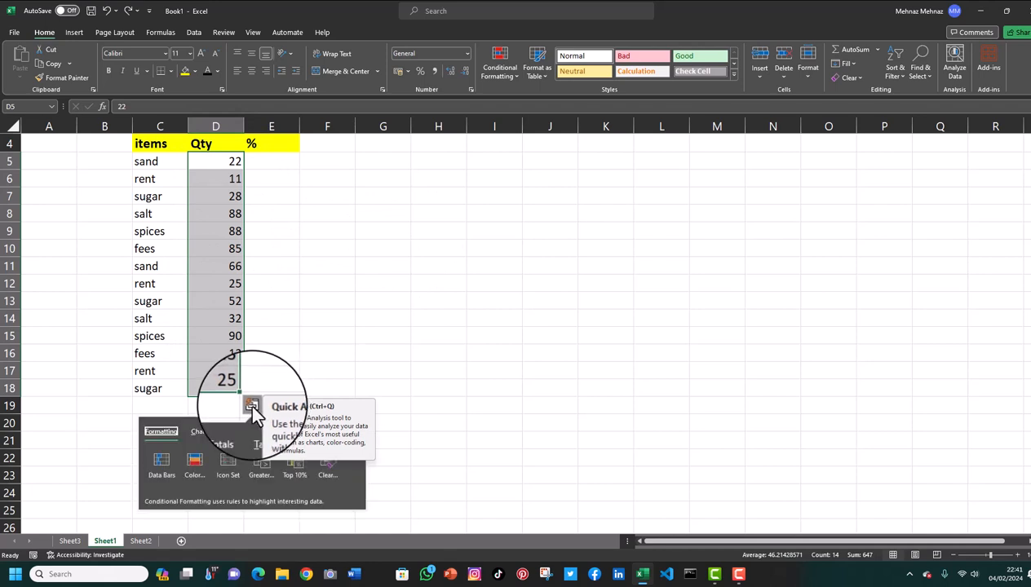
{"action": "left_click", "coordinate": [201, 435]}
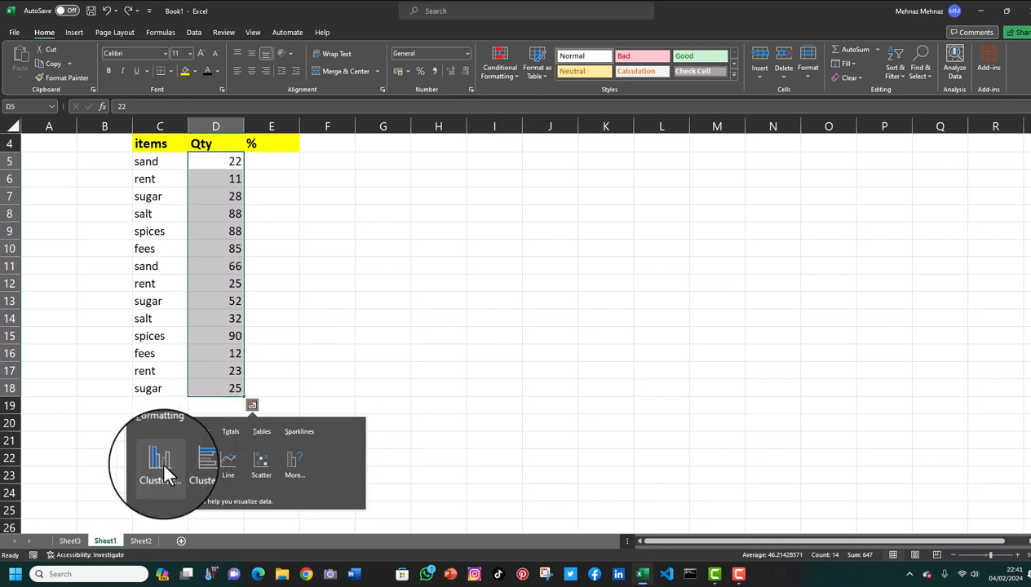
{"action": "mouse_move", "coordinate": [162, 474]}
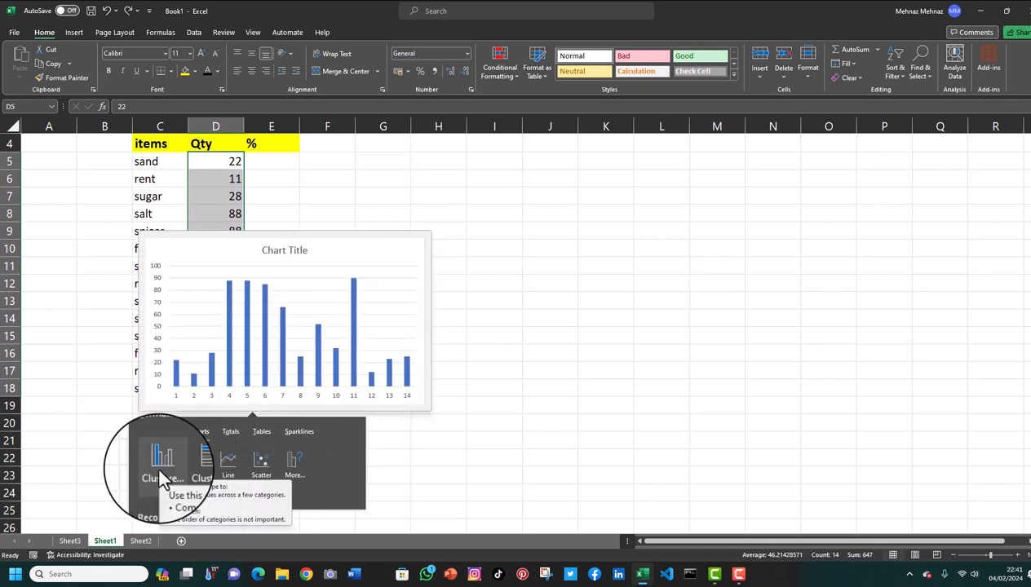
{"action": "left_click", "coordinate": [161, 477]}
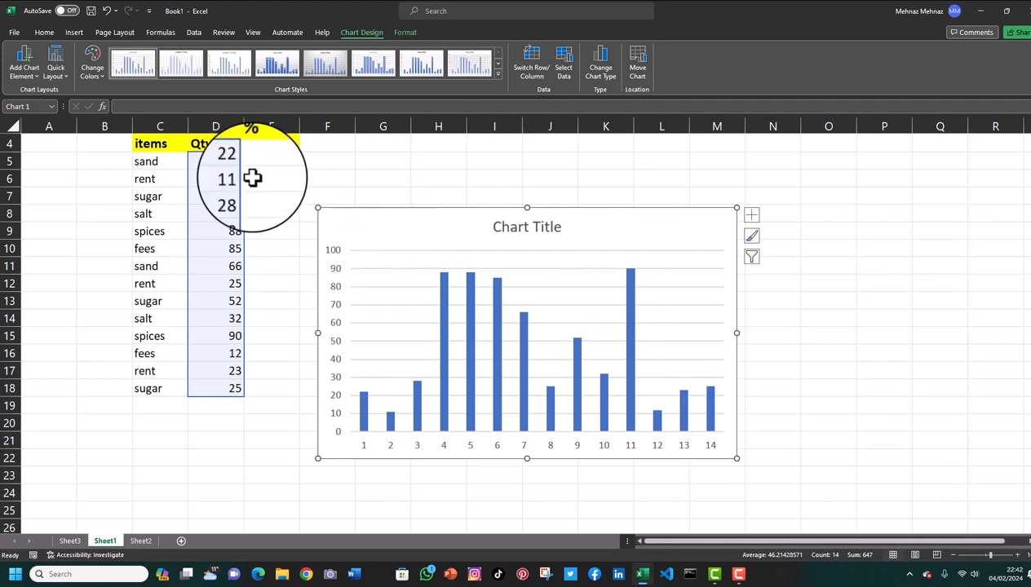
{"action": "left_click", "coordinate": [108, 16]}
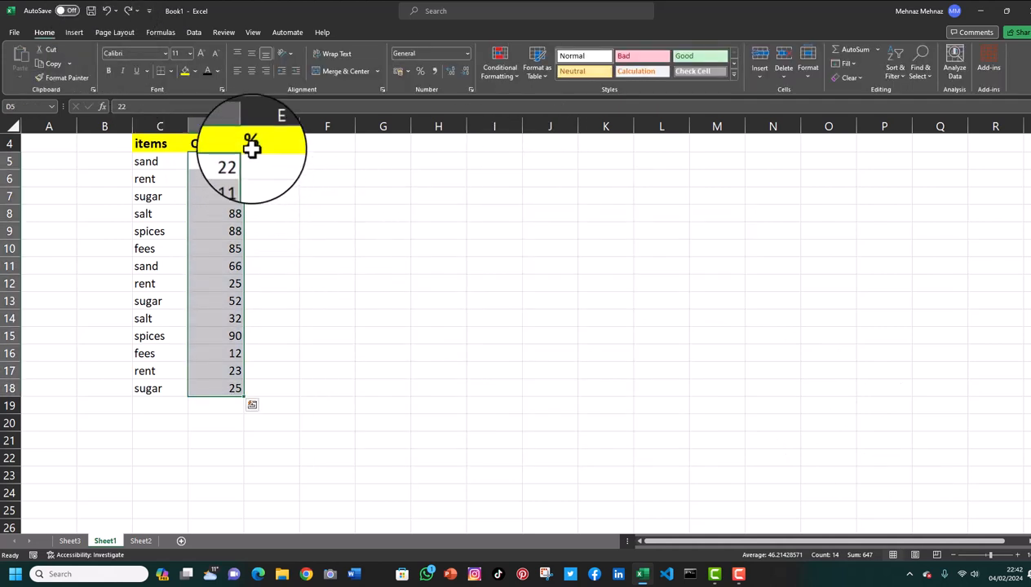
Insert a clustered bar chart of the Qty values through Quick Analysis, and undo it
{"action": "left_click", "coordinate": [252, 403]}
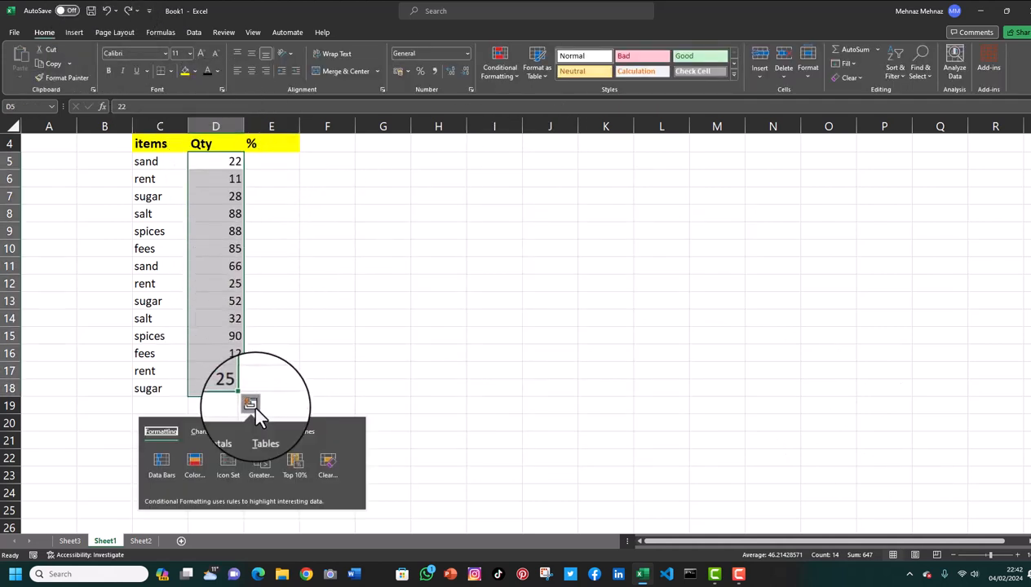
{"action": "left_click", "coordinate": [207, 436]}
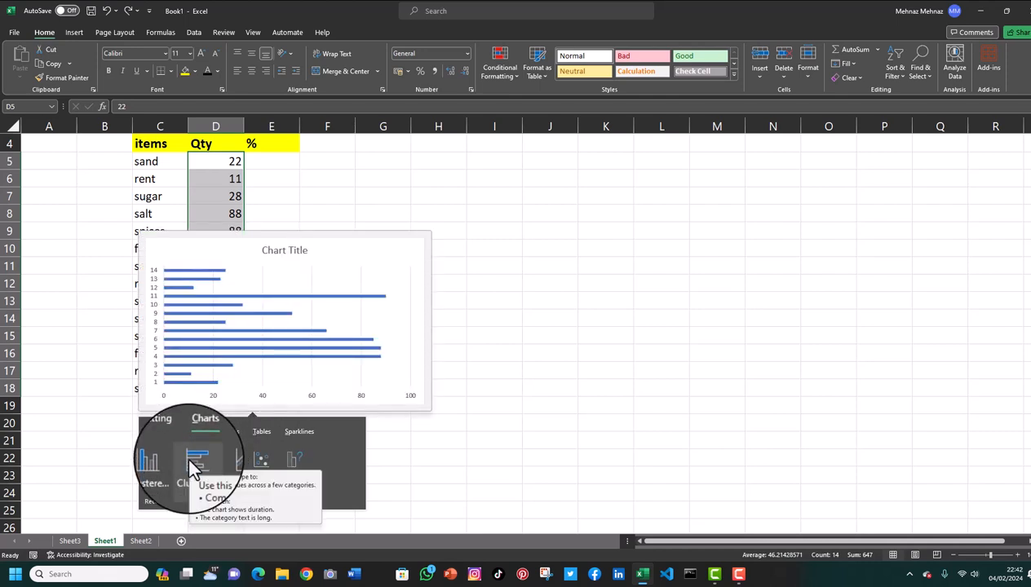
{"action": "left_click", "coordinate": [194, 466]}
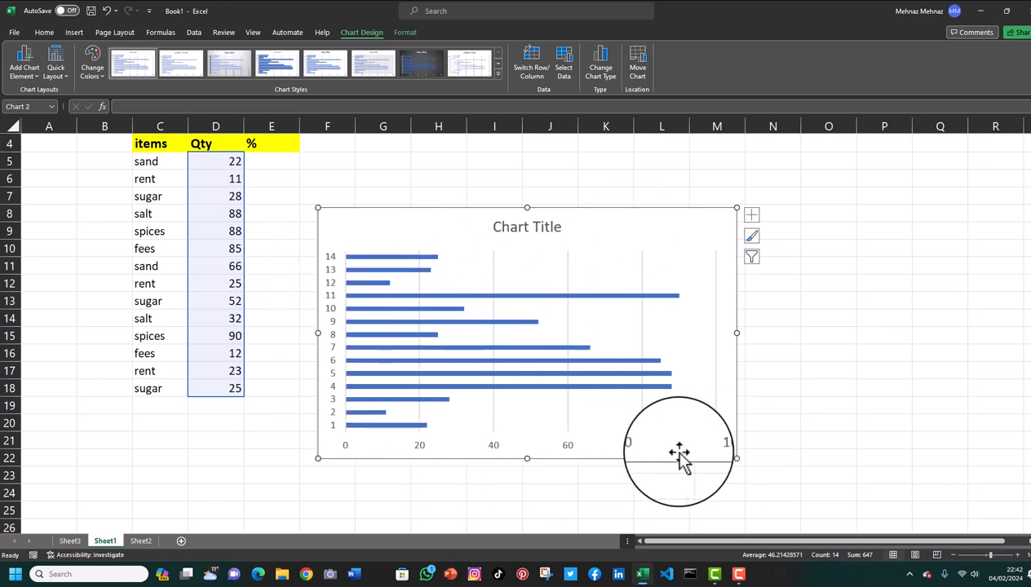
{"action": "left_click", "coordinate": [106, 13]}
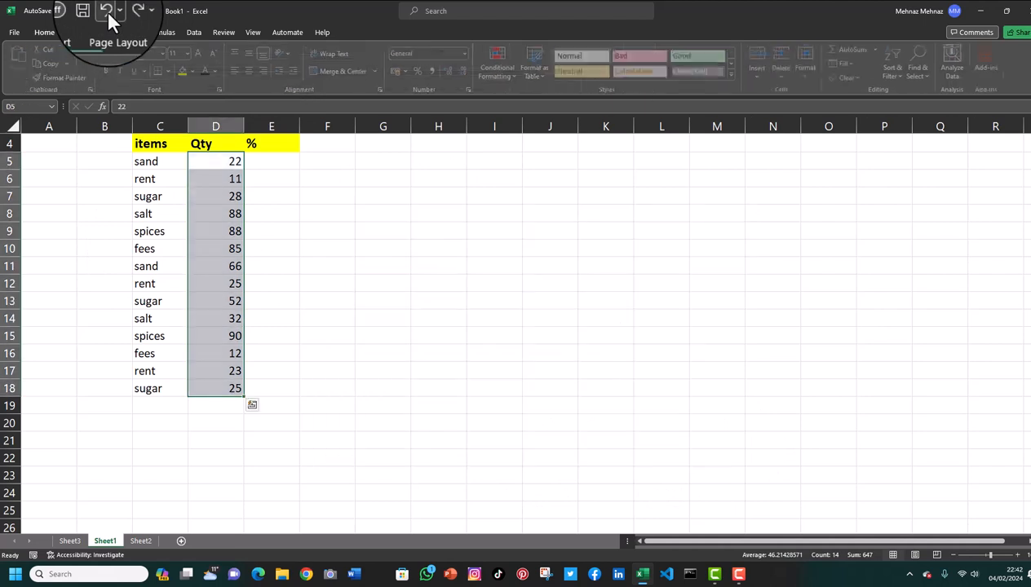
Insert a line chart of the Qty values through Quick Analysis, inspect its data points, and undo the chart
{"action": "left_click", "coordinate": [249, 403]}
{"action": "left_click", "coordinate": [200, 431]}
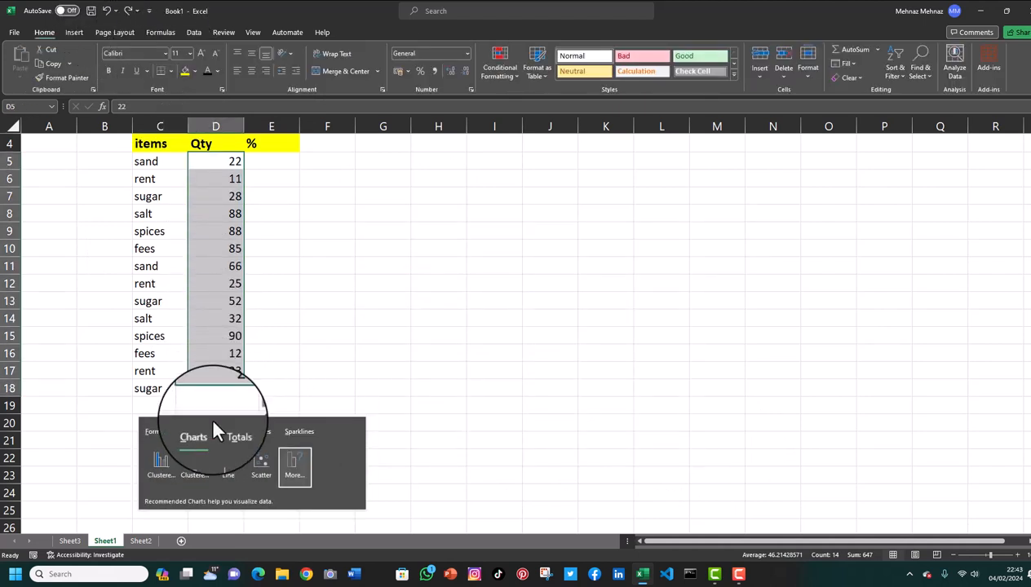
{"action": "left_click", "coordinate": [226, 469]}
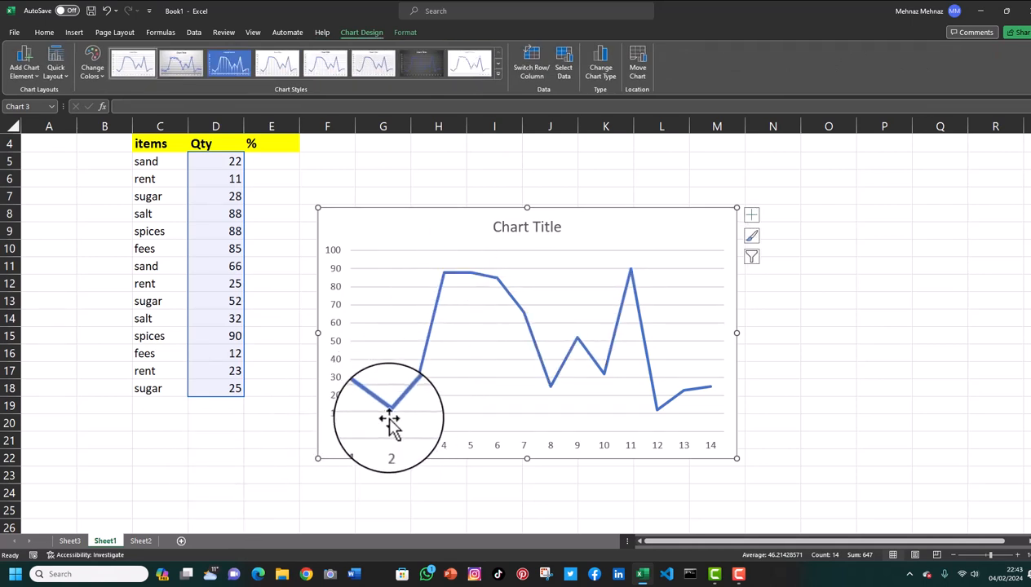
{"action": "mouse_move", "coordinate": [463, 278]}
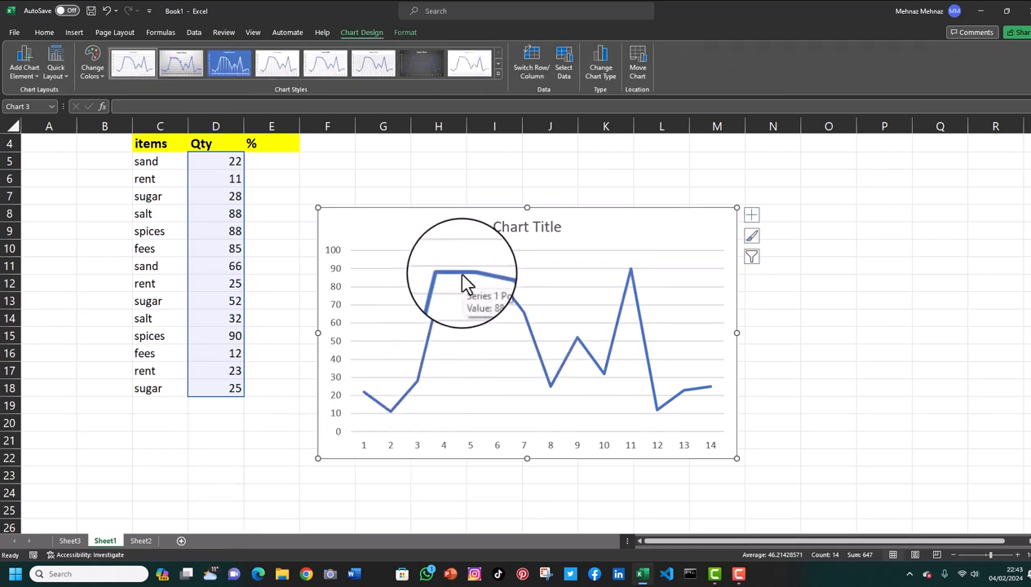
{"action": "mouse_move", "coordinate": [549, 379]}
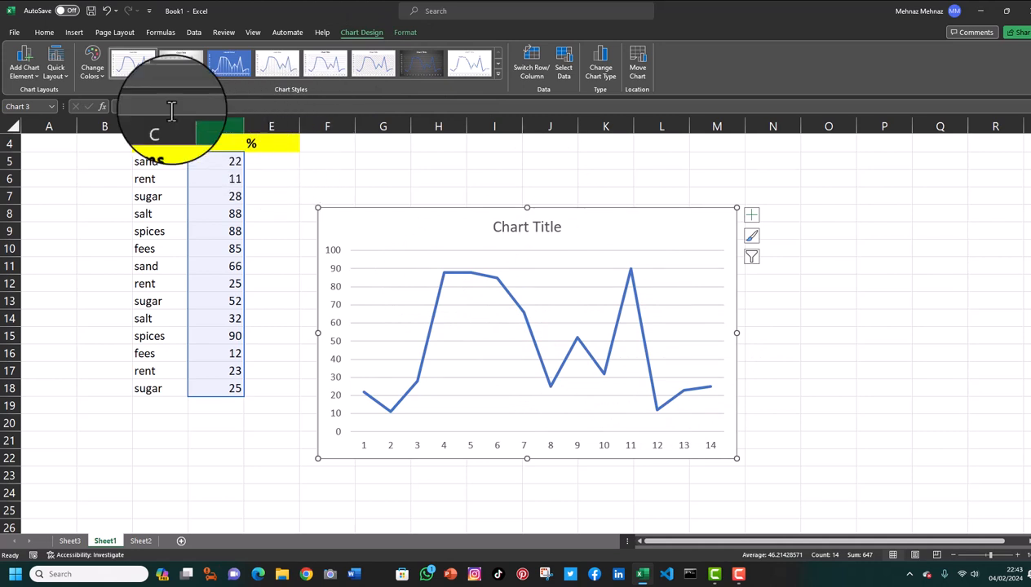
{"action": "left_click", "coordinate": [104, 11]}
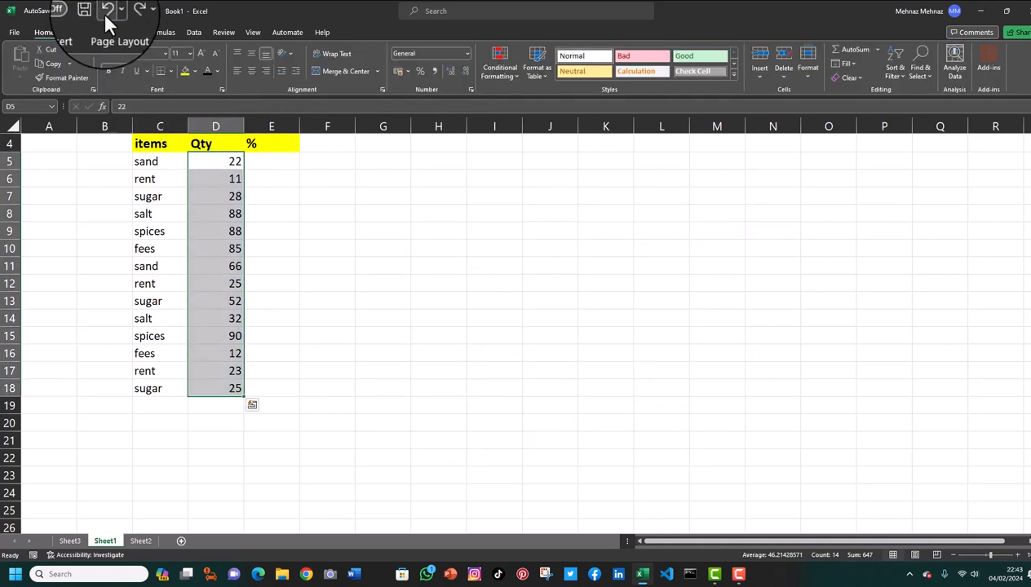
Insert a scatter chart of the Qty values through Quick Analysis, view its chart element options, and undo the chart
{"action": "left_click", "coordinate": [253, 405]}
{"action": "left_click", "coordinate": [197, 430]}
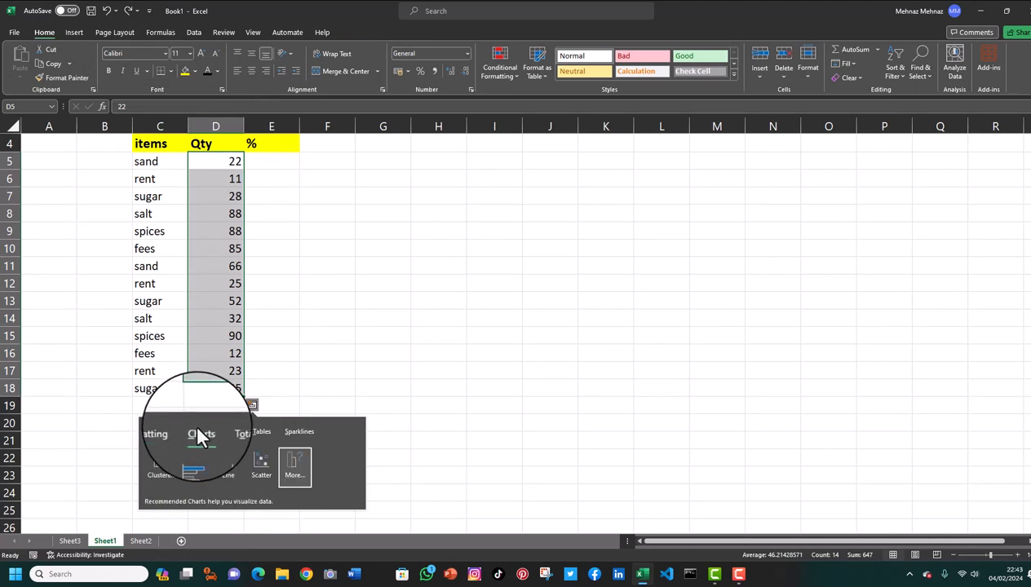
{"action": "left_click", "coordinate": [253, 481]}
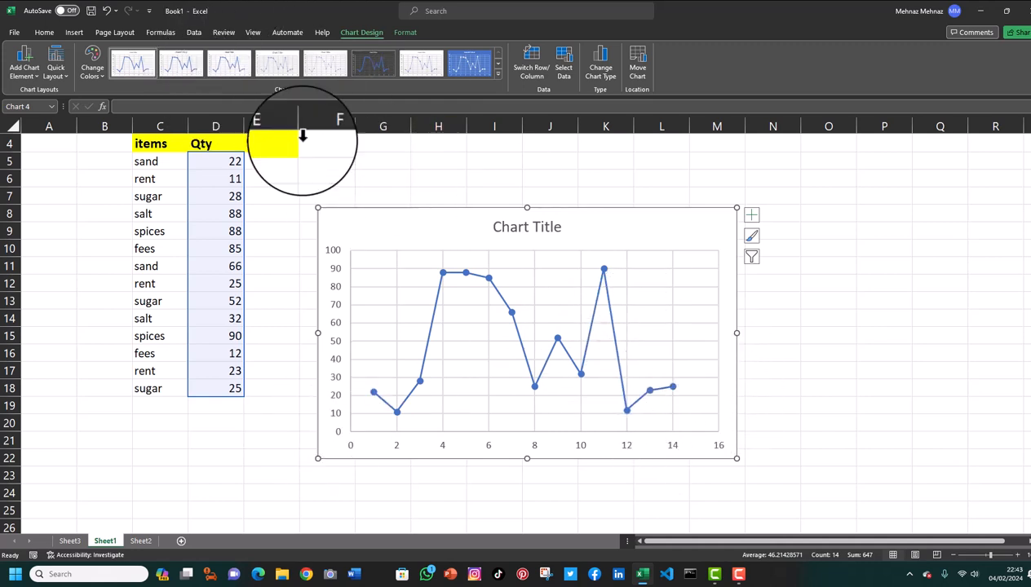
{"action": "left_click", "coordinate": [751, 216]}
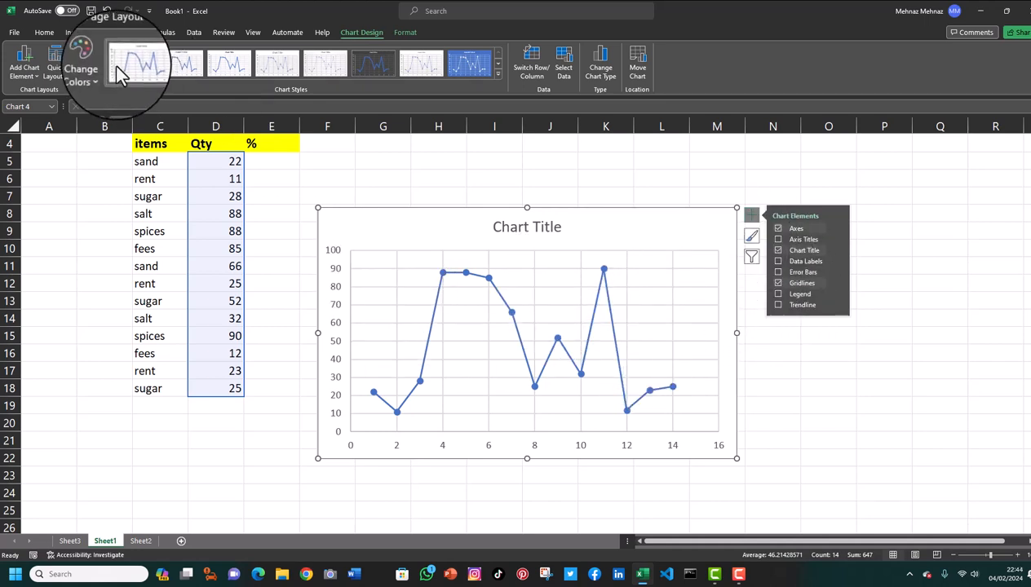
{"action": "left_click", "coordinate": [106, 12]}
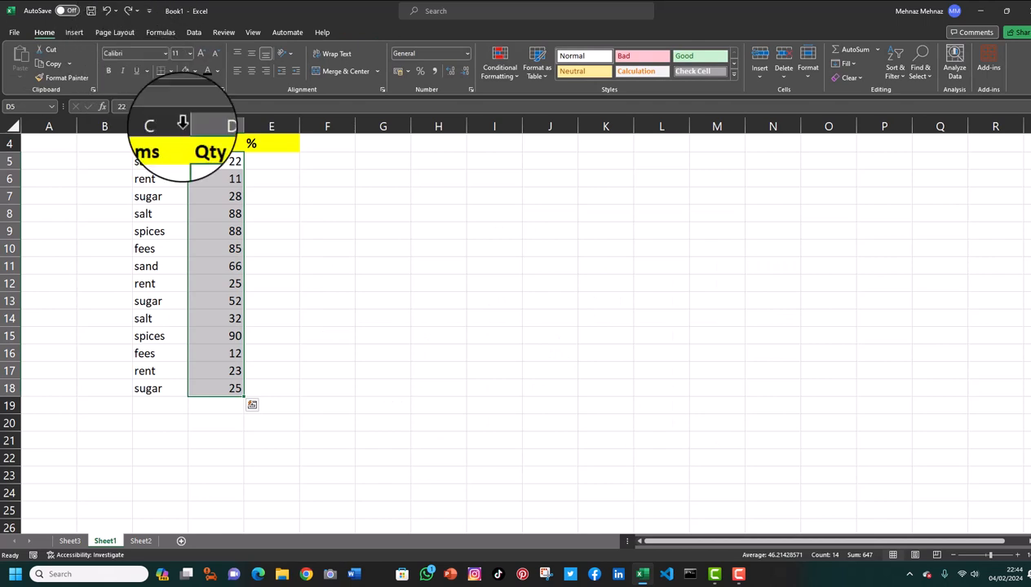
Preview the recommended clustered bar, line, scatter, funnel and column charts for the Qty values through Quick Analysis, without inserting one
{"action": "left_click", "coordinate": [252, 405]}
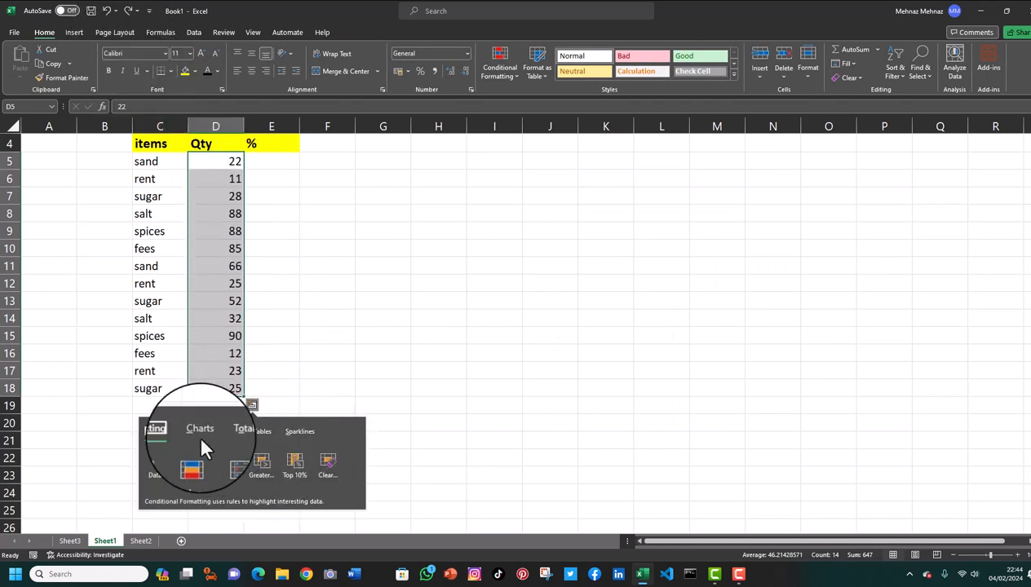
{"action": "left_click", "coordinate": [199, 430]}
{"action": "left_click", "coordinate": [290, 465]}
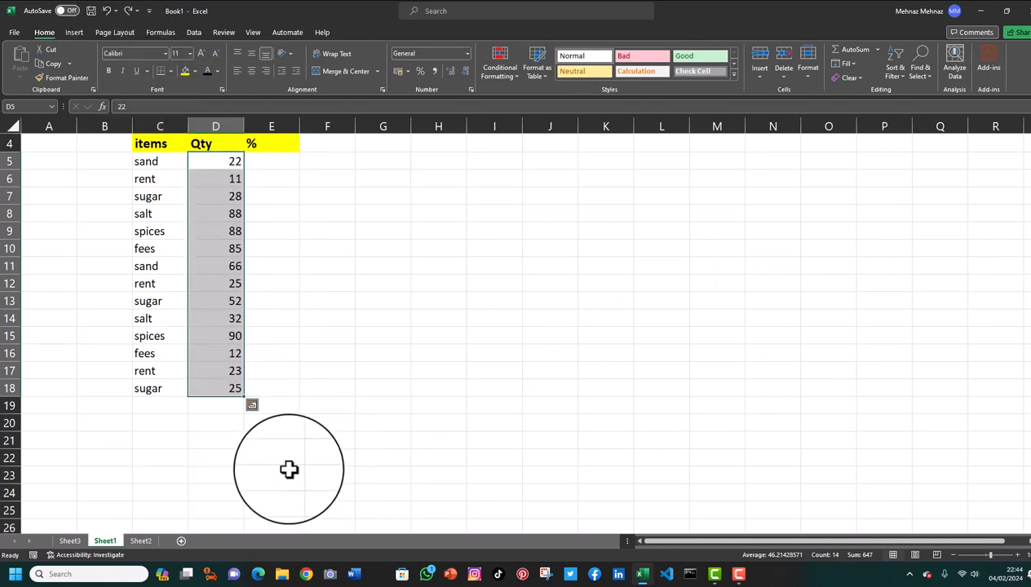
{"action": "scroll", "coordinate": [400, 391], "scroll_direction": "down", "scroll_amount": 2}
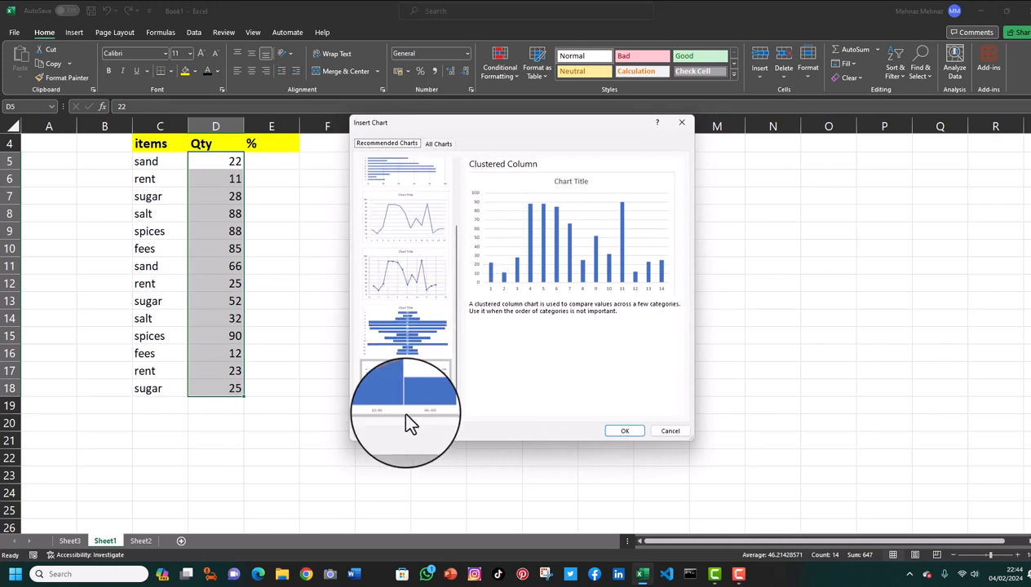
{"action": "scroll", "coordinate": [406, 381], "scroll_direction": "up", "scroll_amount": 3}
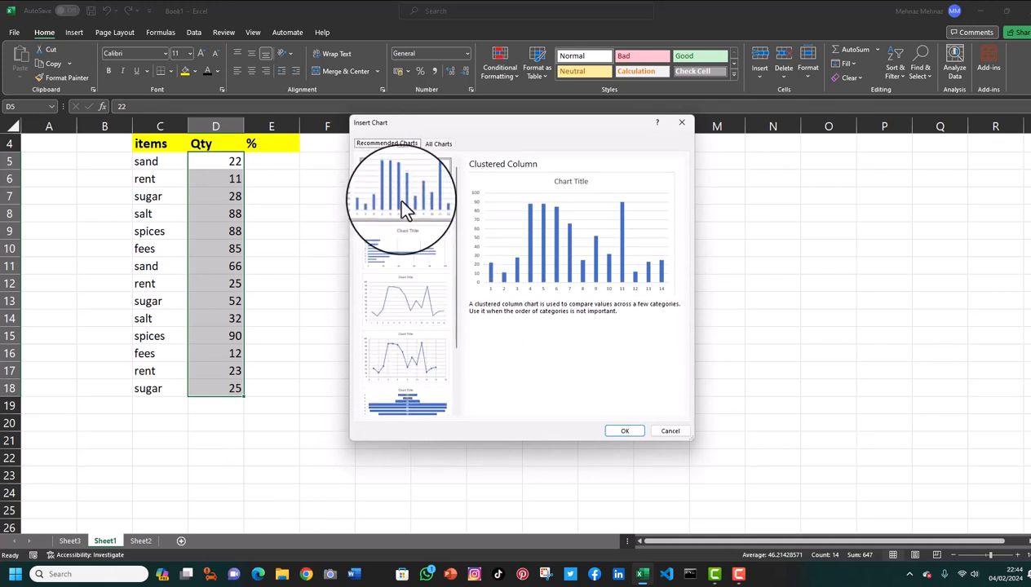
{"action": "left_click", "coordinate": [405, 237]}
{"action": "left_click", "coordinate": [405, 306]}
{"action": "left_click", "coordinate": [412, 363]}
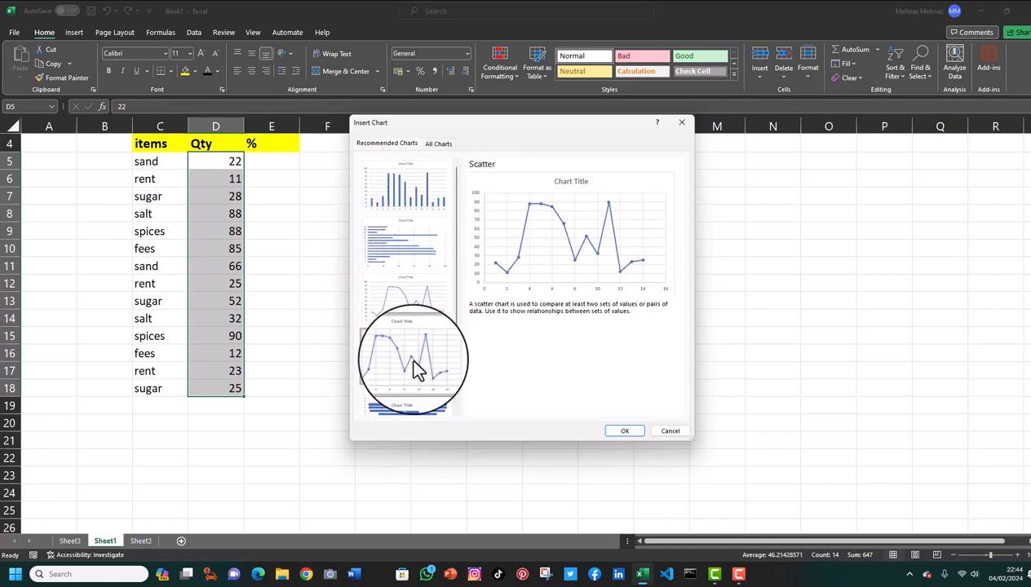
{"action": "left_click", "coordinate": [409, 398]}
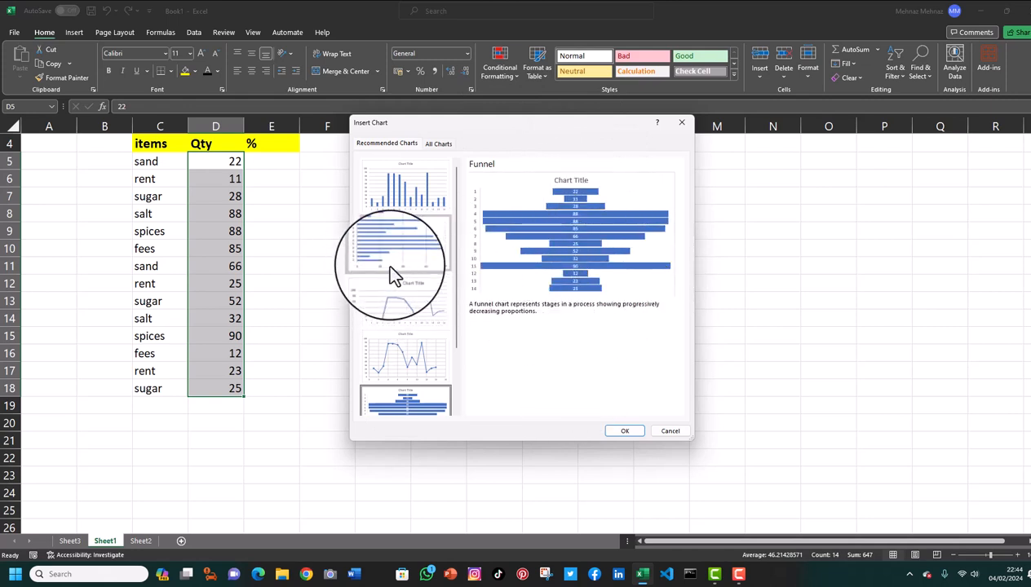
{"action": "left_click", "coordinate": [396, 185]}
{"action": "left_click", "coordinate": [400, 232]}
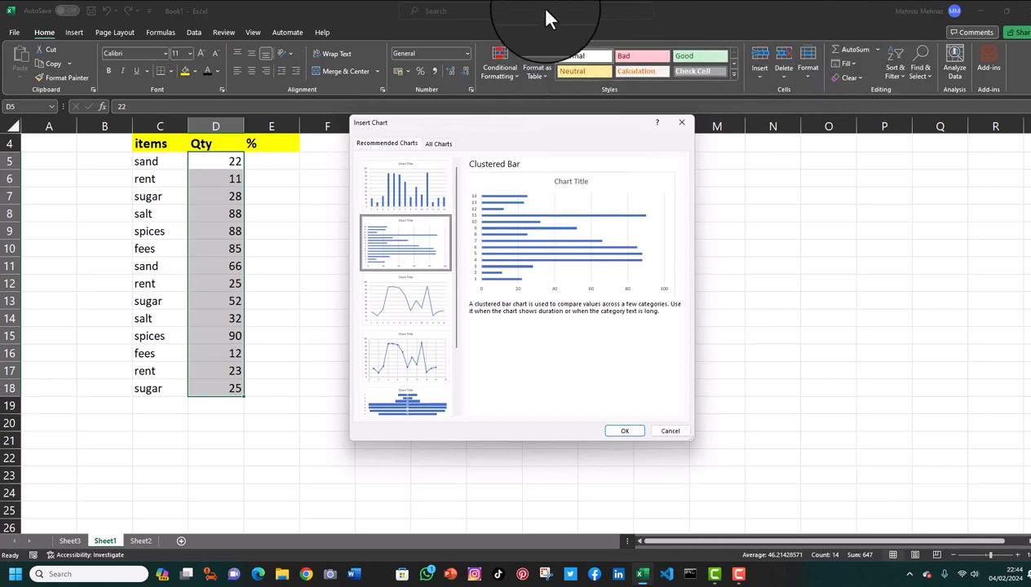
{"action": "left_click", "coordinate": [408, 302]}
{"action": "left_click", "coordinate": [406, 346]}
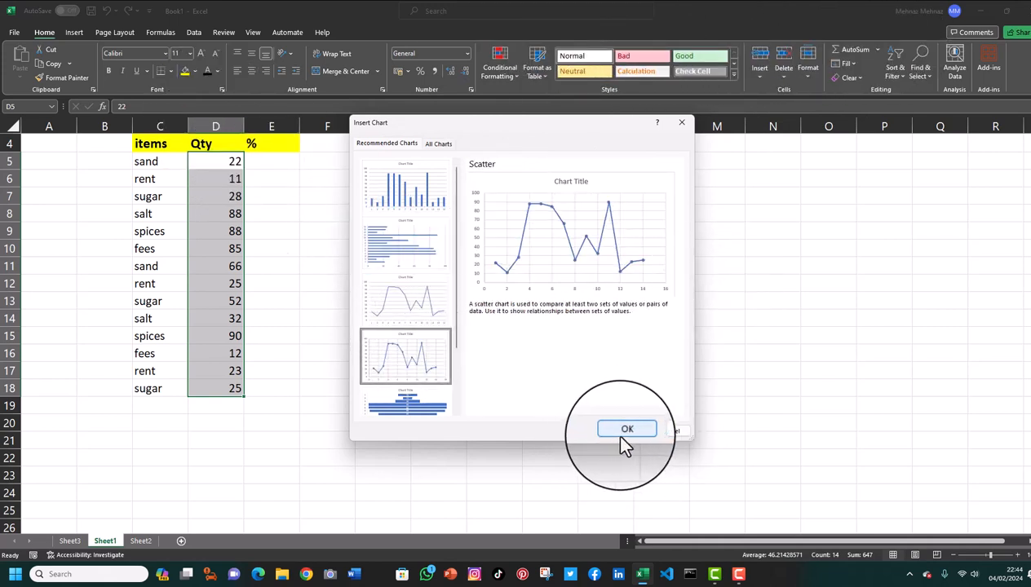
{"action": "left_click", "coordinate": [670, 432]}
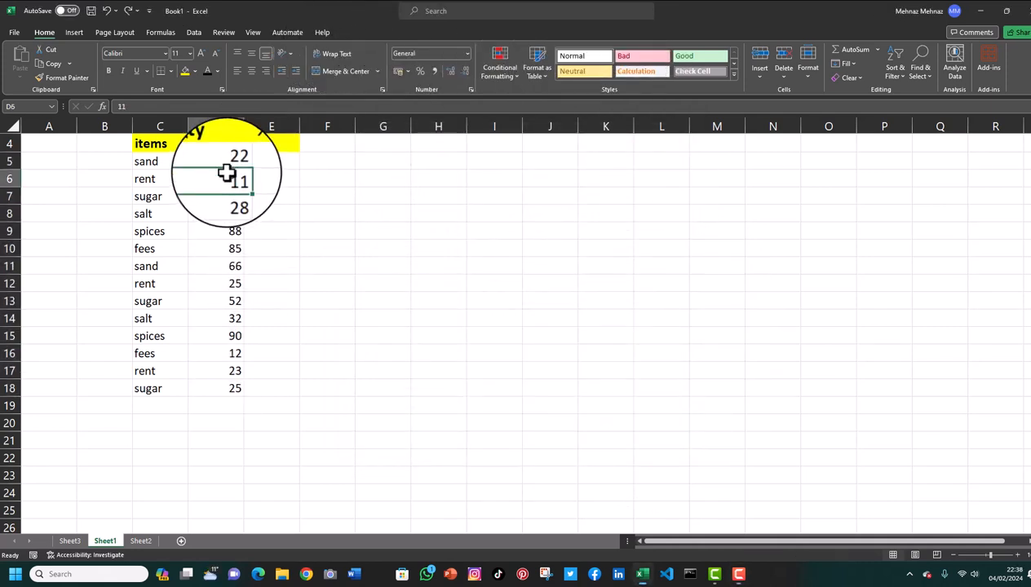
Apply data bars to the Qty values in D5:D18 through Quick Analysis, and undo them
{"action": "left_click_drag", "start_coordinate": [226, 160], "coordinate": [221, 389]}
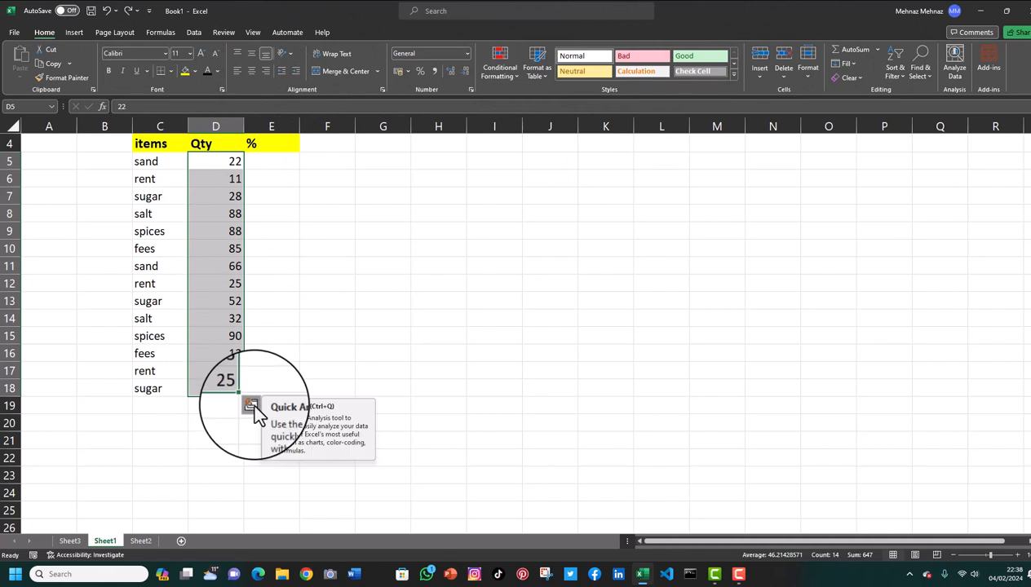
{"action": "left_click", "coordinate": [252, 403]}
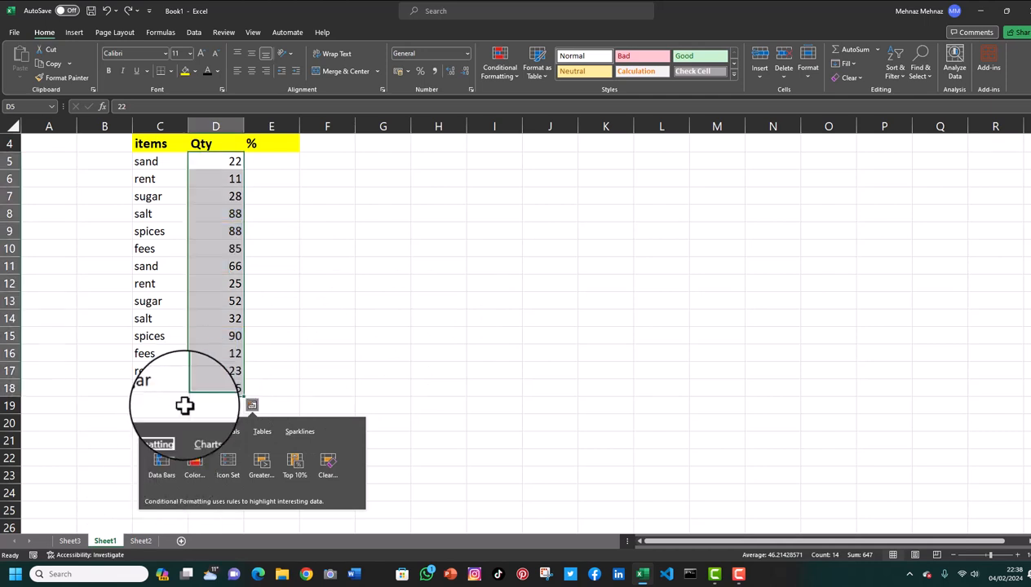
{"action": "left_click", "coordinate": [151, 460]}
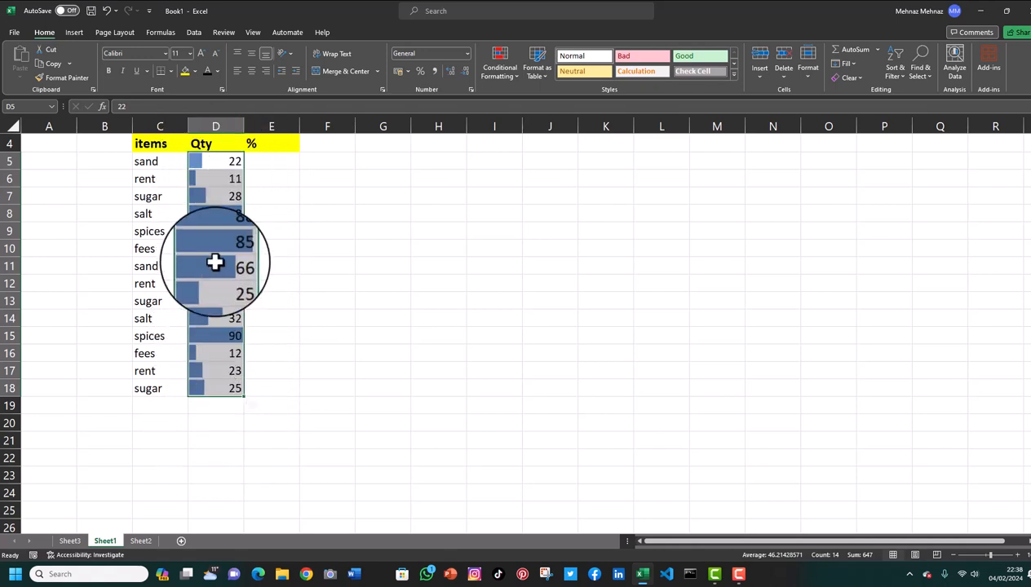
{"action": "left_click", "coordinate": [106, 12]}
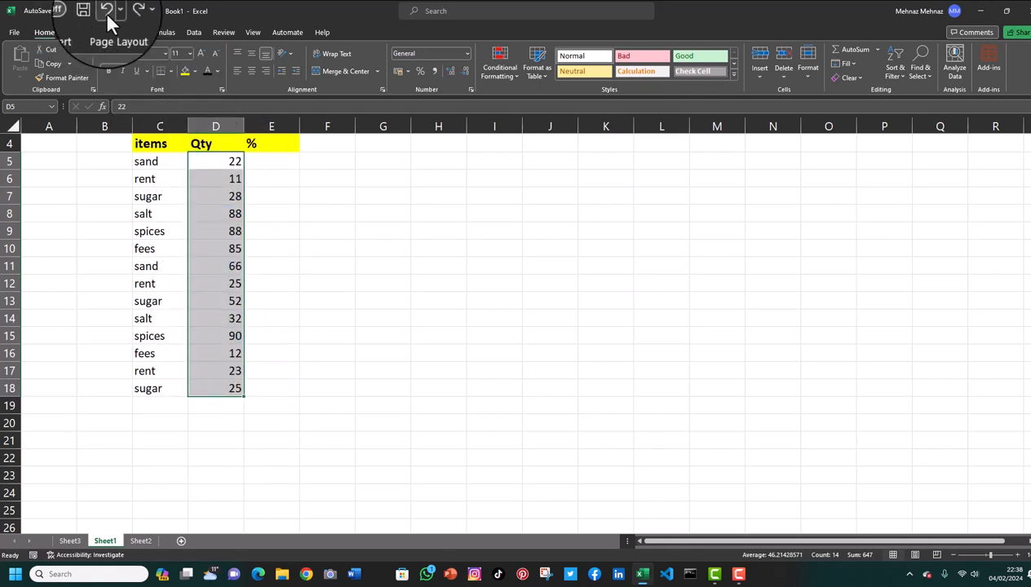
Apply a color scale to the Qty values in D5:D18 through Quick Analysis, and undo it
{"action": "left_click", "coordinate": [251, 404]}
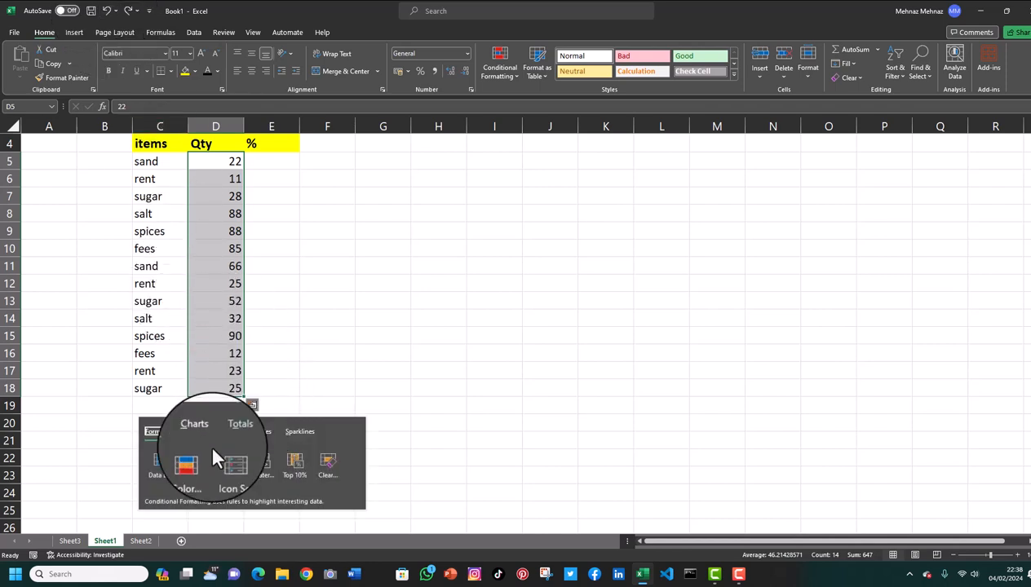
{"action": "left_click", "coordinate": [196, 456]}
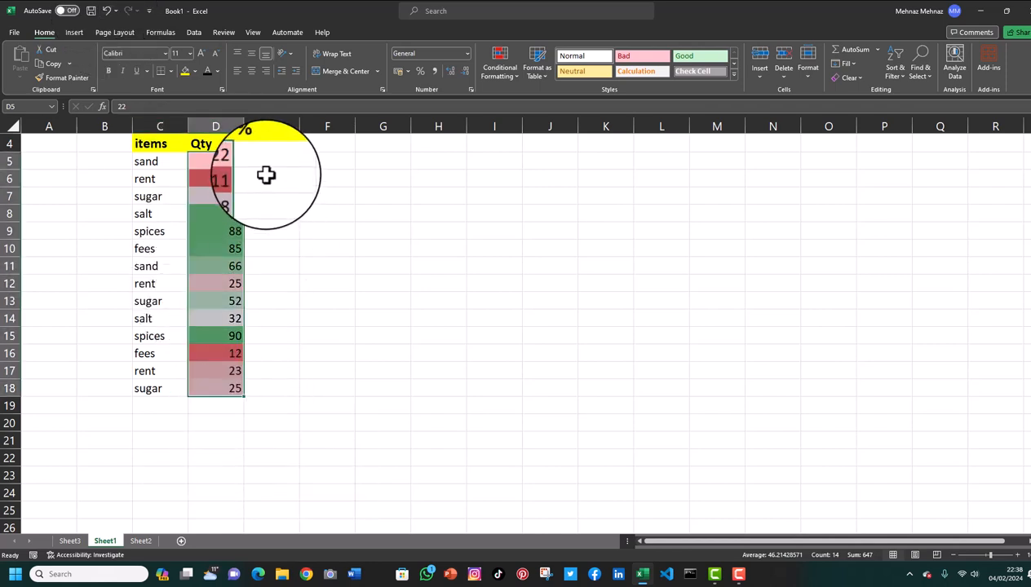
{"action": "left_click", "coordinate": [220, 232]}
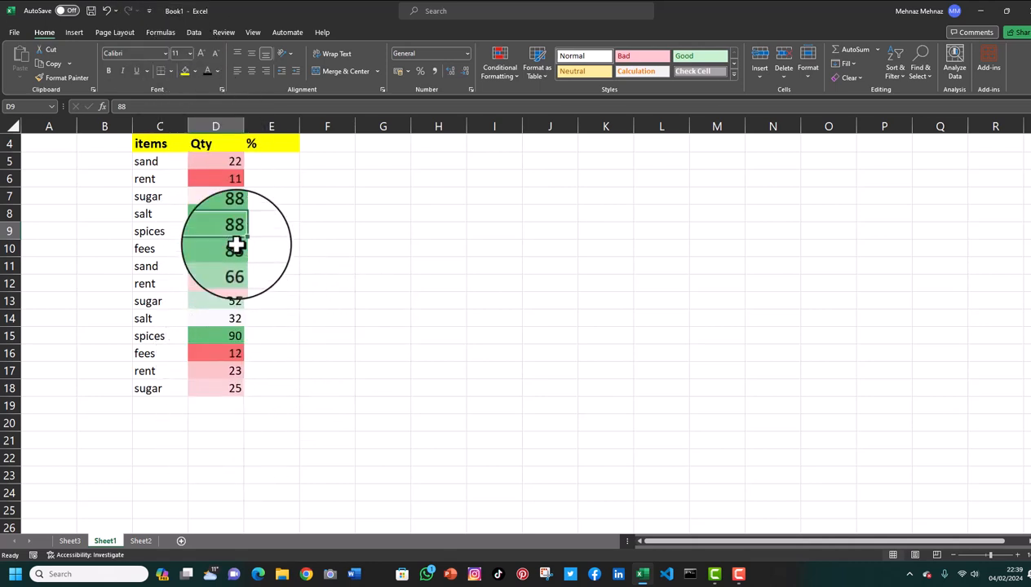
{"action": "left_click", "coordinate": [106, 11]}
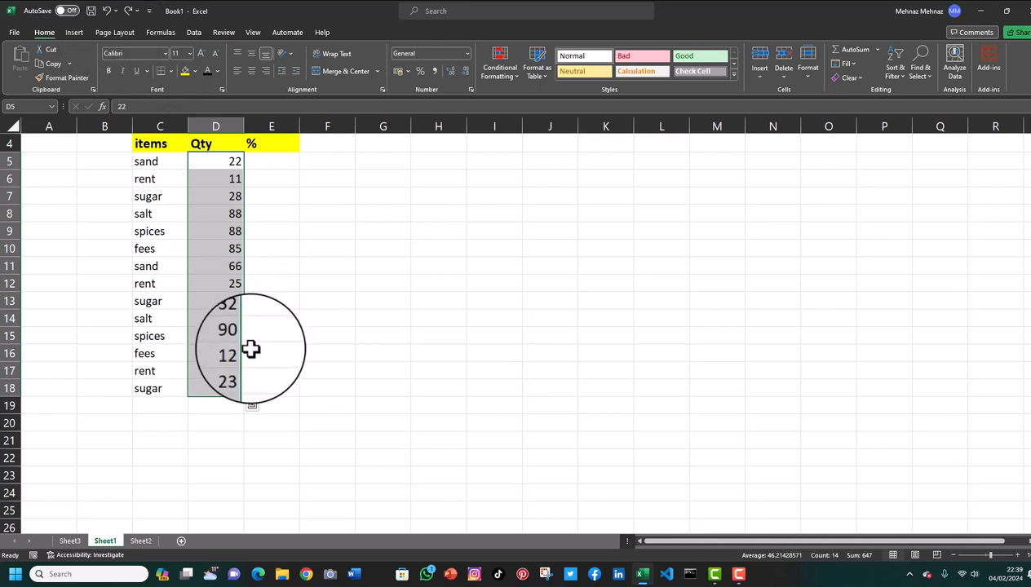
Apply an icon set to the Qty values in D5:D18 through Quick Analysis, and undo it
{"action": "left_click", "coordinate": [251, 403]}
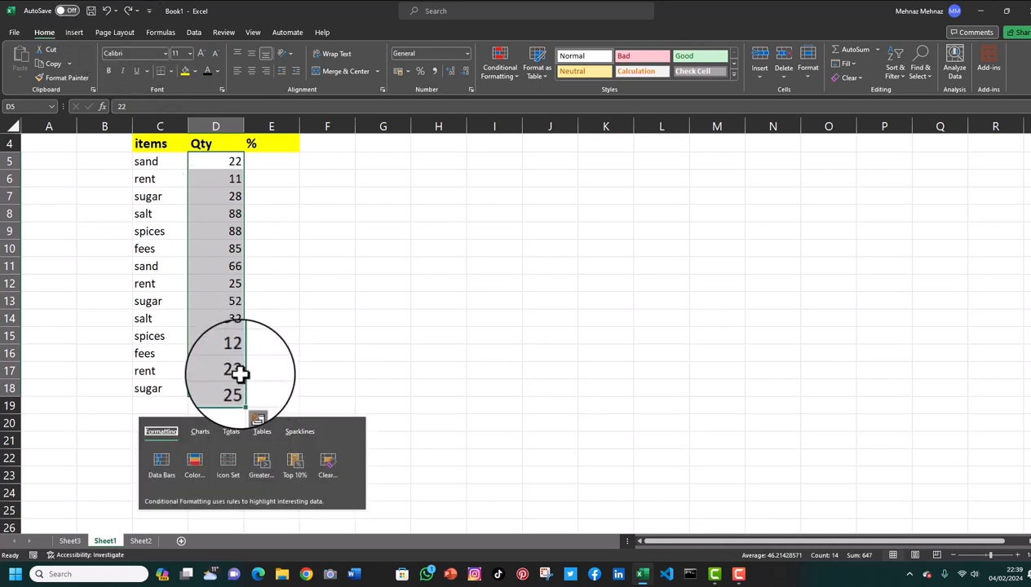
{"action": "left_click", "coordinate": [227, 459]}
{"action": "left_click", "coordinate": [224, 235]}
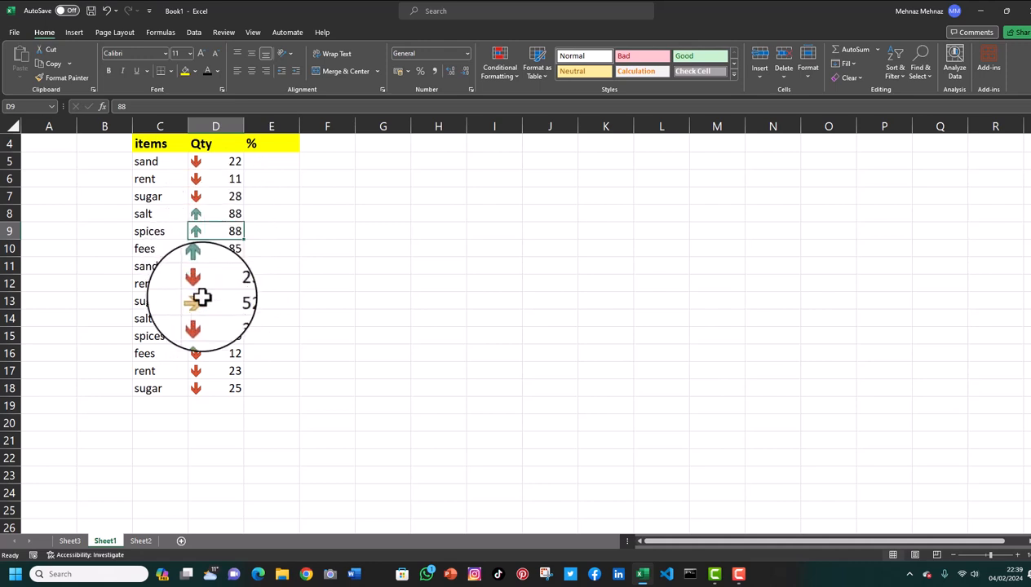
{"action": "left_click", "coordinate": [105, 11]}
Highlight the top 10% of the Qty values through Quick Analysis, and undo the highlighting
{"action": "left_click", "coordinate": [251, 400]}
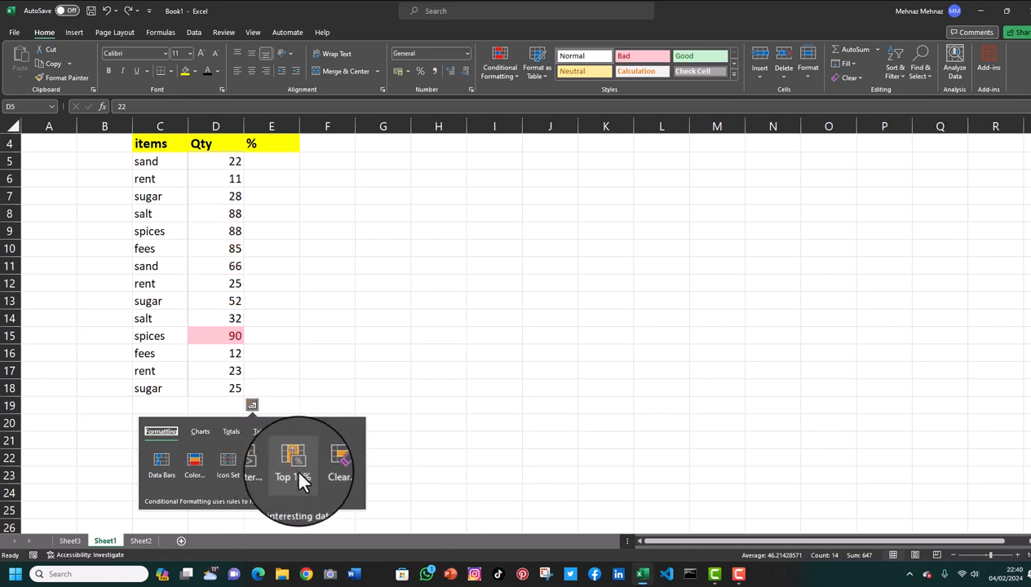
{"action": "left_click", "coordinate": [299, 469]}
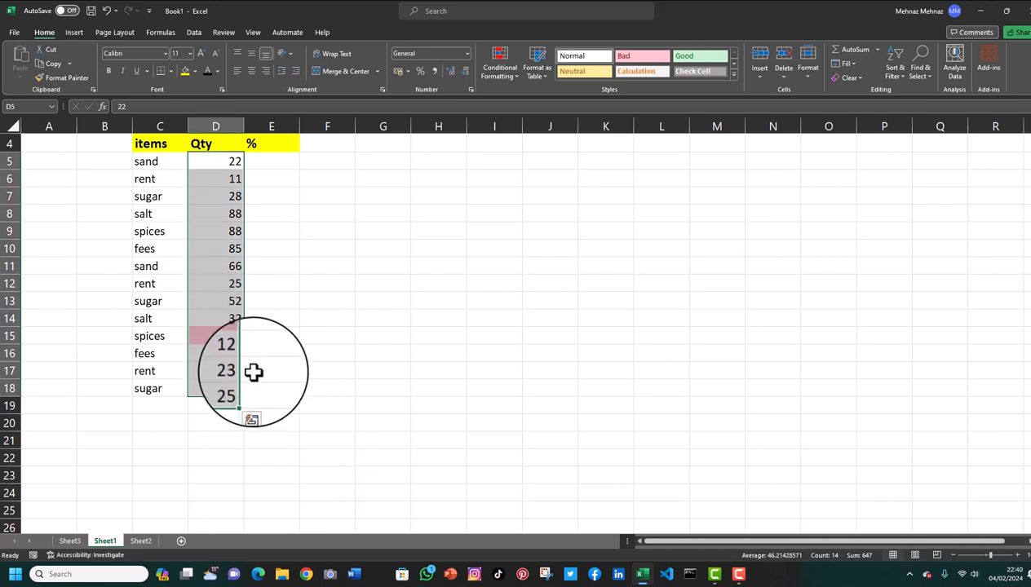
{"action": "left_click", "coordinate": [226, 336]}
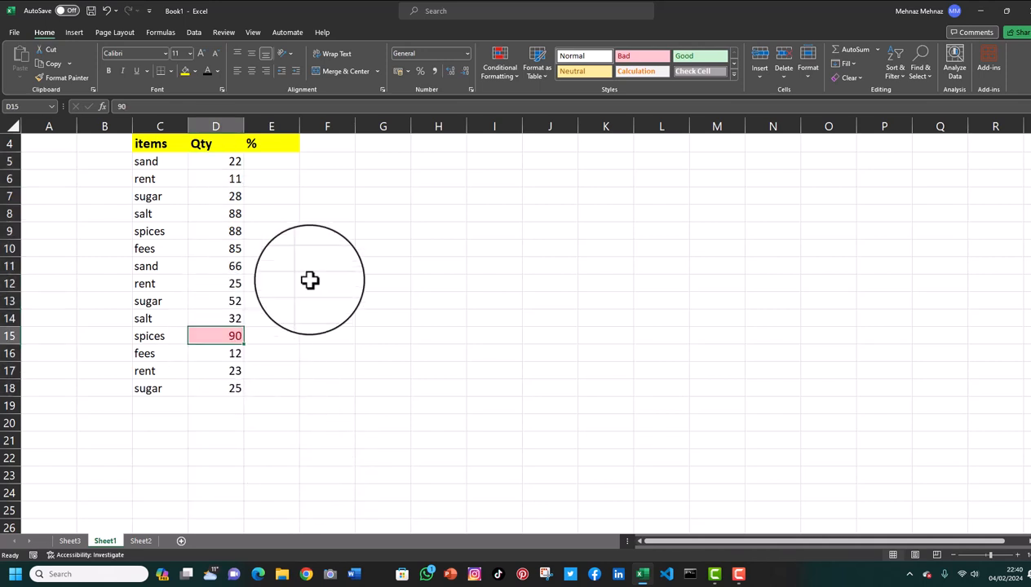
{"action": "left_click", "coordinate": [106, 12]}
Preview the Top 10% highlighting once more, and clear the conditional formatting from D5:D18 through Quick Analysis
{"action": "left_click", "coordinate": [252, 408]}
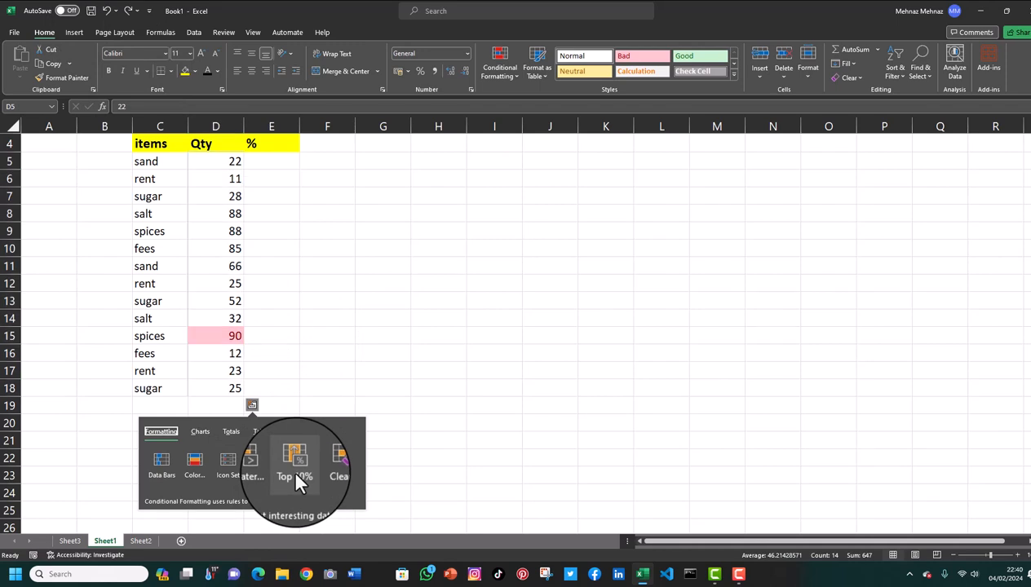
{"action": "left_click", "coordinate": [228, 337]}
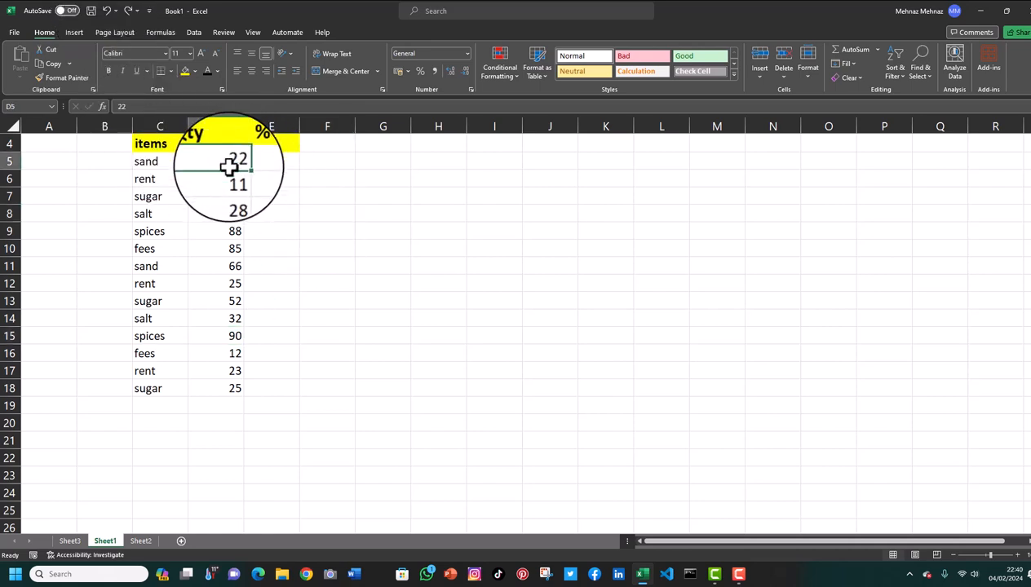
{"action": "left_click_drag", "start_coordinate": [227, 163], "coordinate": [230, 388]}
{"action": "left_click", "coordinate": [251, 400]}
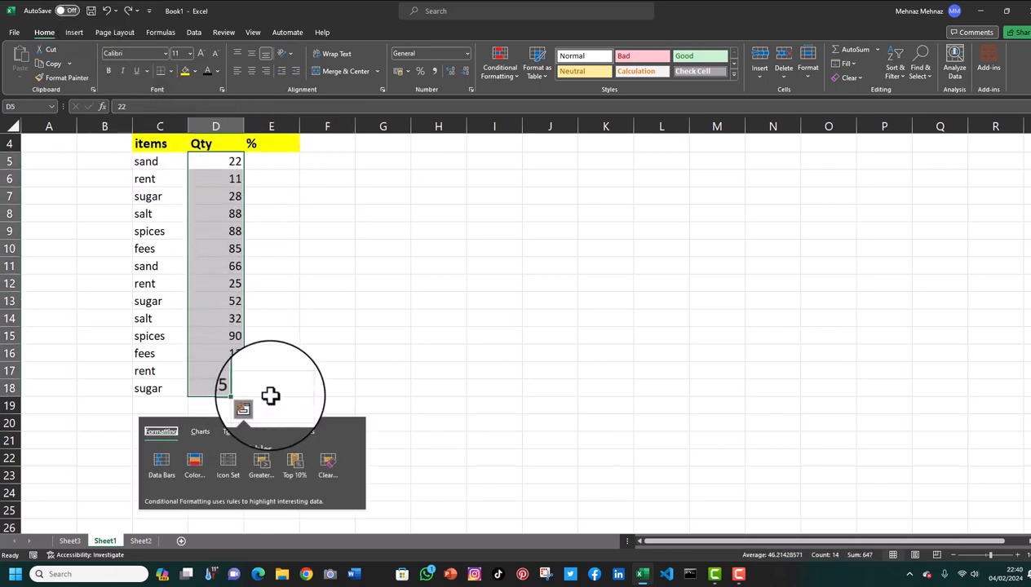
{"action": "left_click", "coordinate": [327, 469]}
{"action": "left_click", "coordinate": [334, 457]}
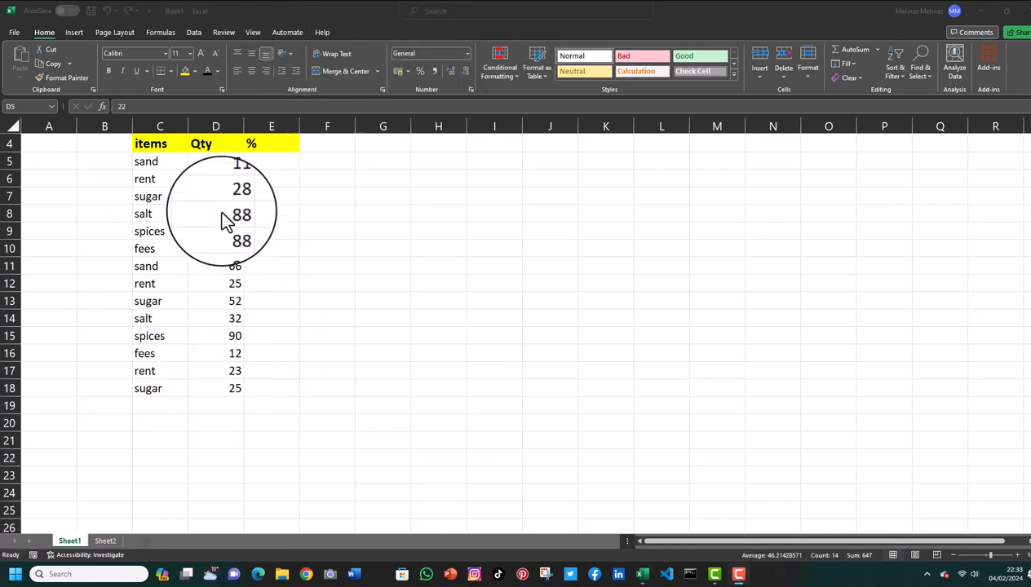
Add a Count total below the Qty column for D4:D18 through Quick Analysis
{"action": "left_click", "coordinate": [215, 161]}
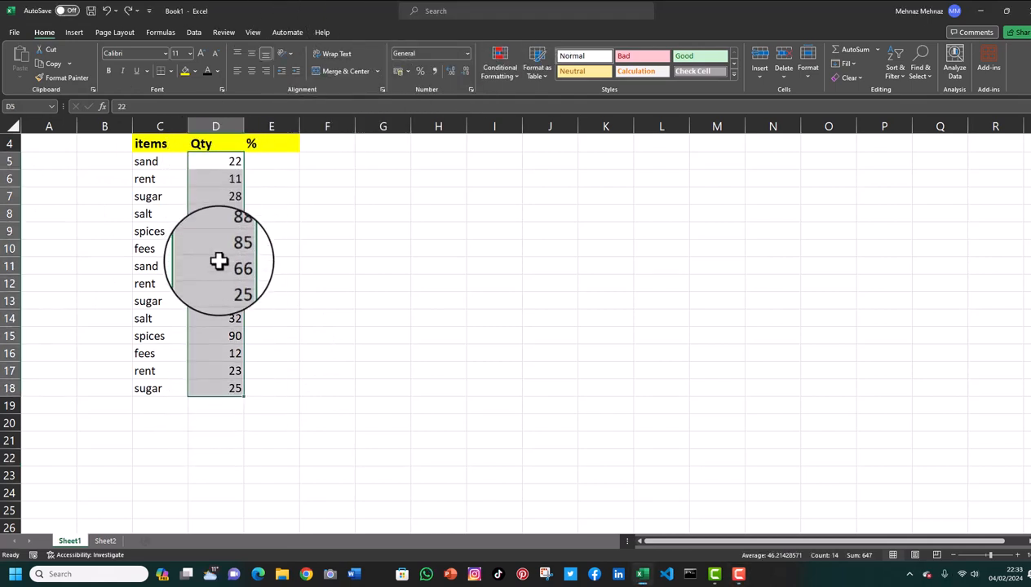
{"action": "left_click_drag", "start_coordinate": [223, 149], "coordinate": [220, 388]}
{"action": "left_click", "coordinate": [251, 406]}
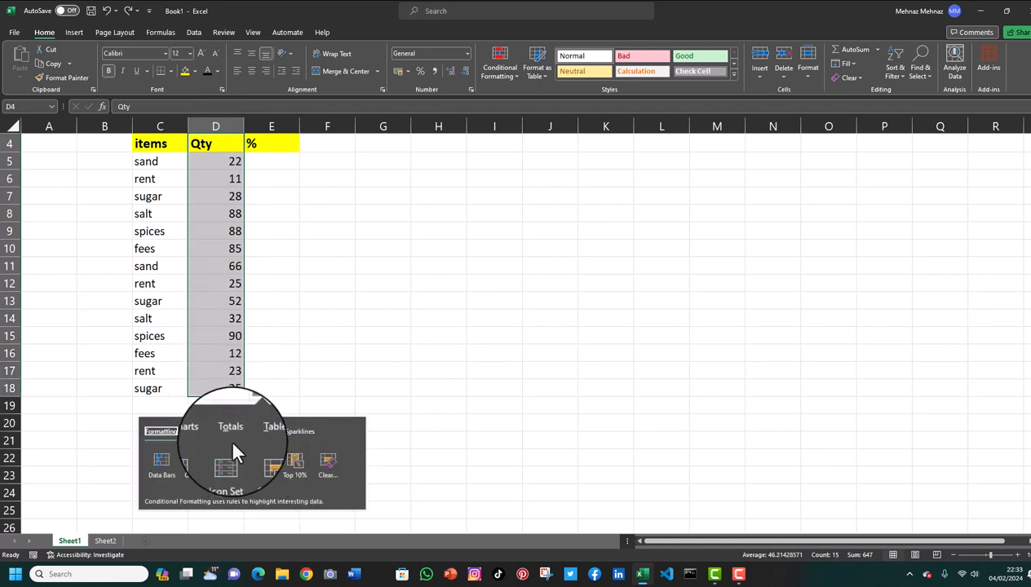
{"action": "left_click", "coordinate": [232, 433]}
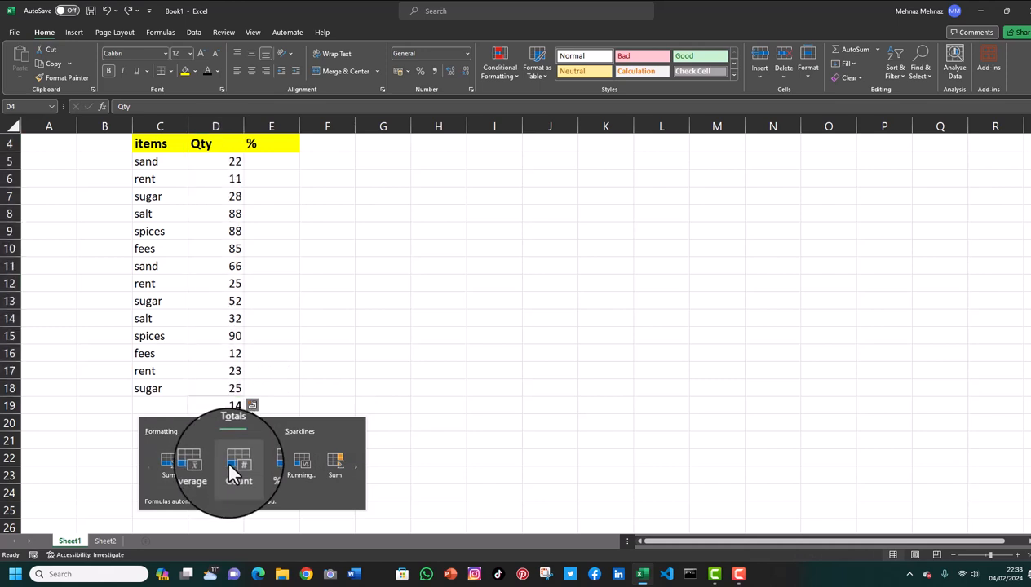
{"action": "left_click", "coordinate": [230, 467]}
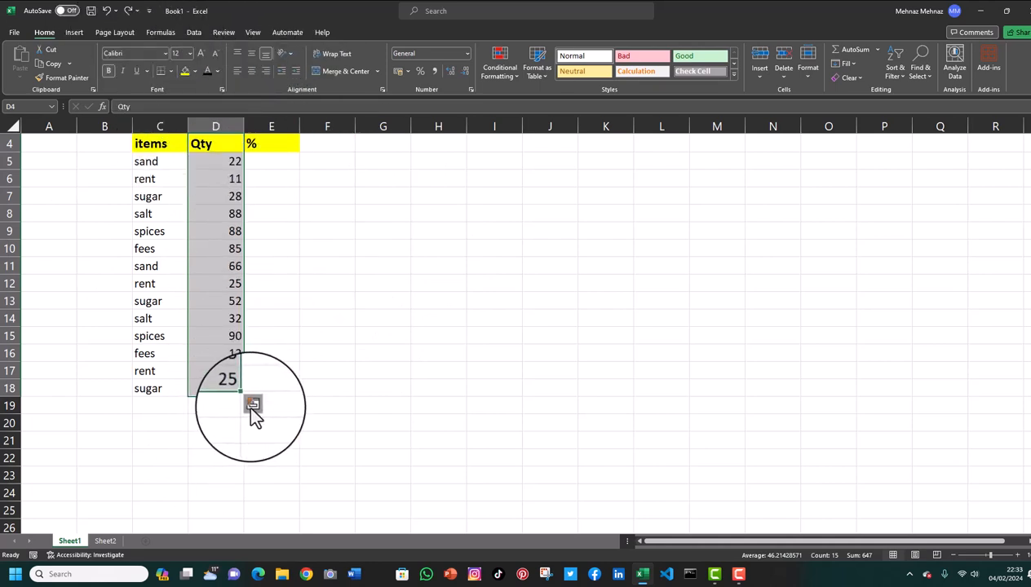
Add a Sum total in D19 for the Qty column through Quick Analysis
{"action": "left_click", "coordinate": [252, 405]}
{"action": "left_click", "coordinate": [232, 432]}
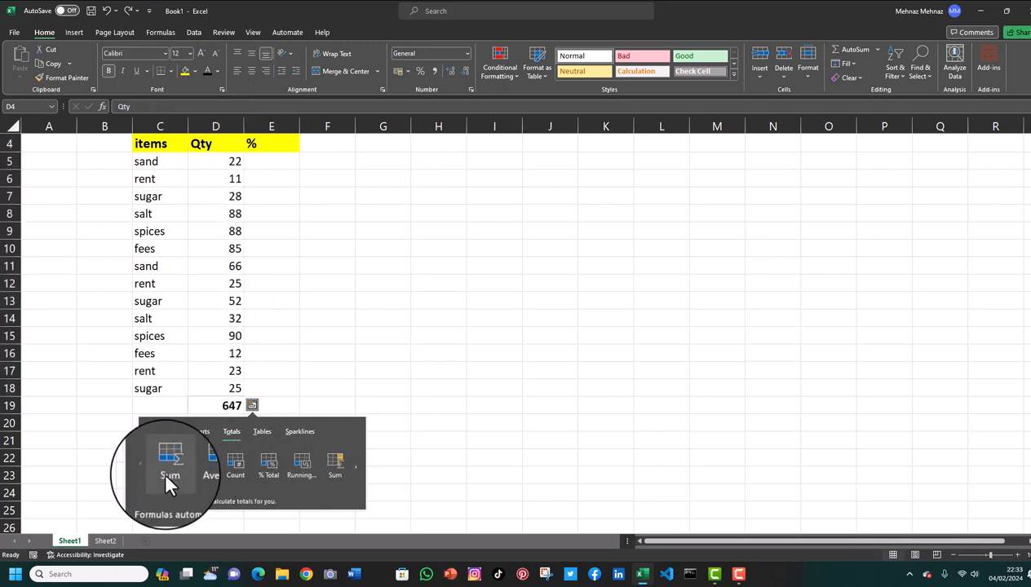
{"action": "left_click", "coordinate": [166, 467]}
{"action": "left_click", "coordinate": [225, 405]}
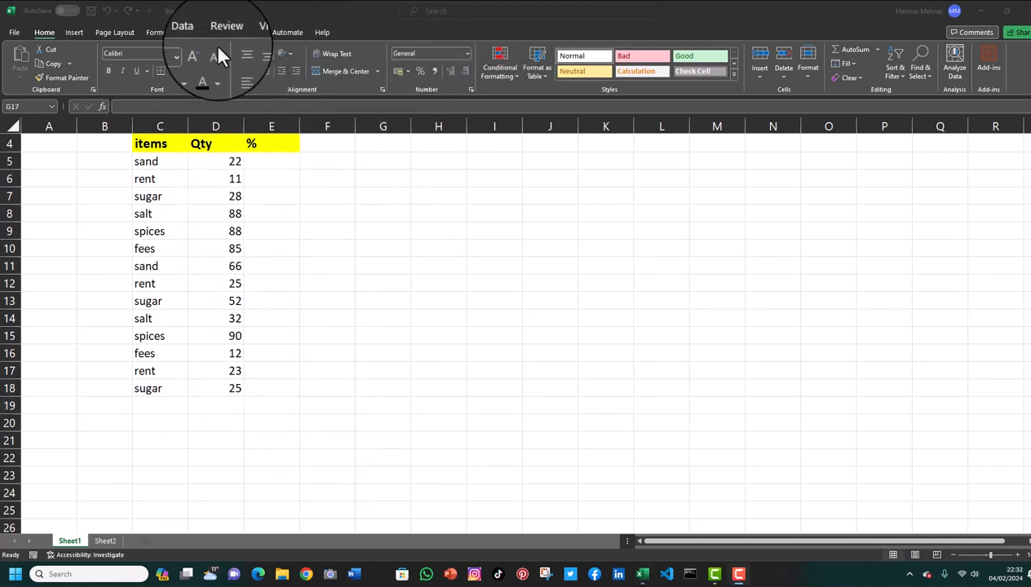
Add an Average total below the Qty values in D5:D18 through Quick Analysis
{"action": "left_click_drag", "start_coordinate": [224, 161], "coordinate": [225, 382]}
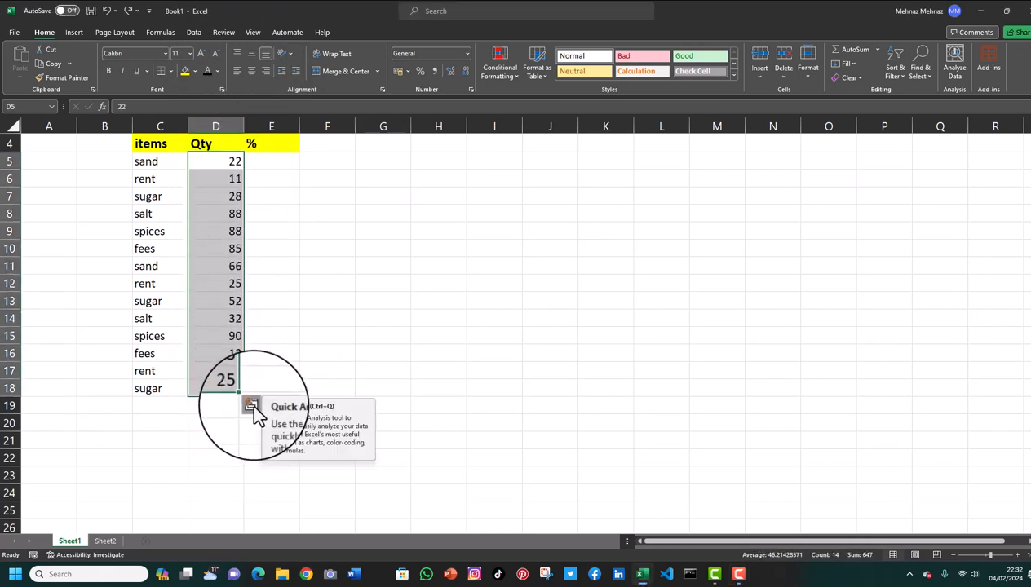
{"action": "left_click", "coordinate": [251, 401]}
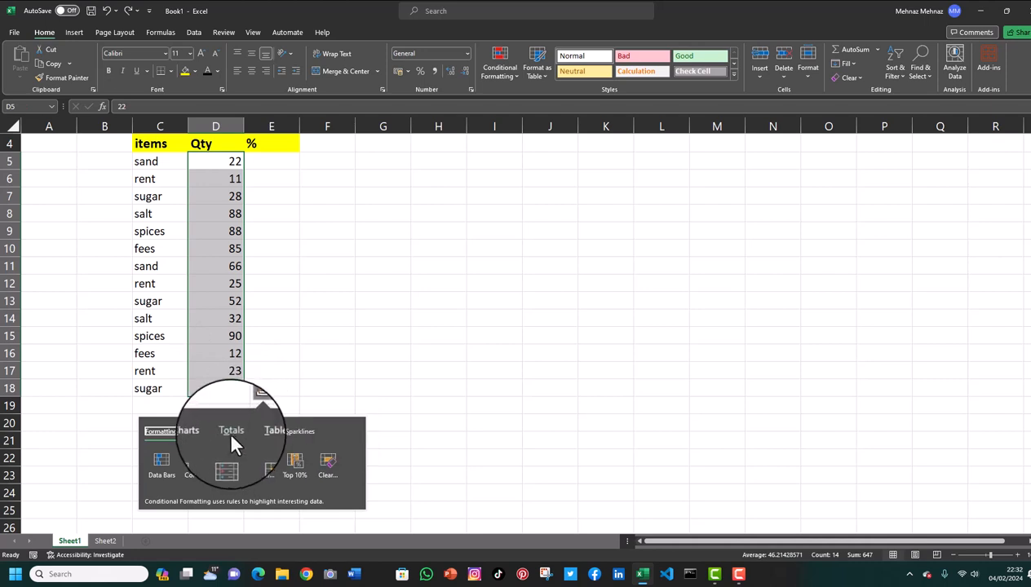
{"action": "left_click", "coordinate": [232, 433]}
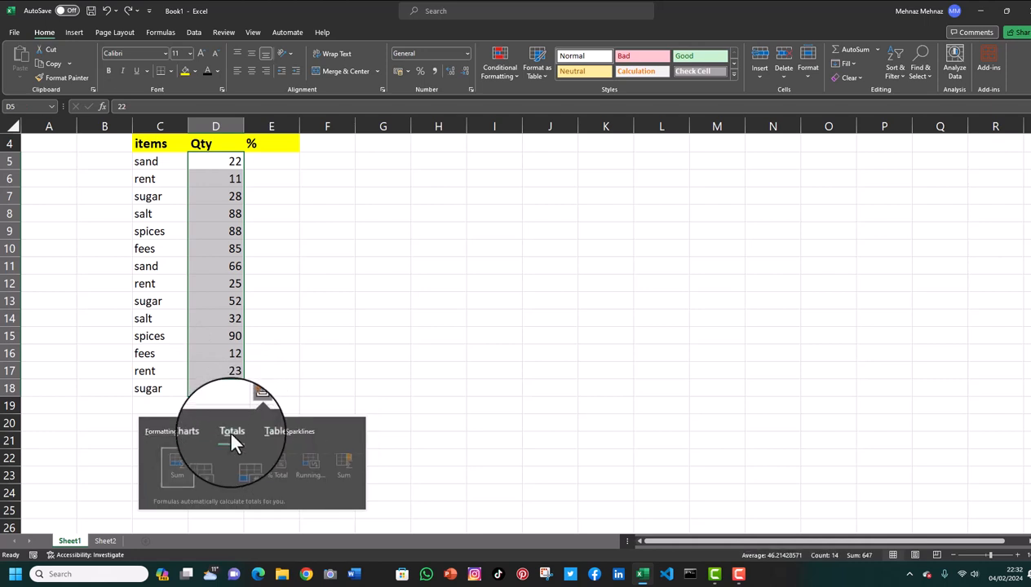
{"action": "left_click", "coordinate": [202, 471]}
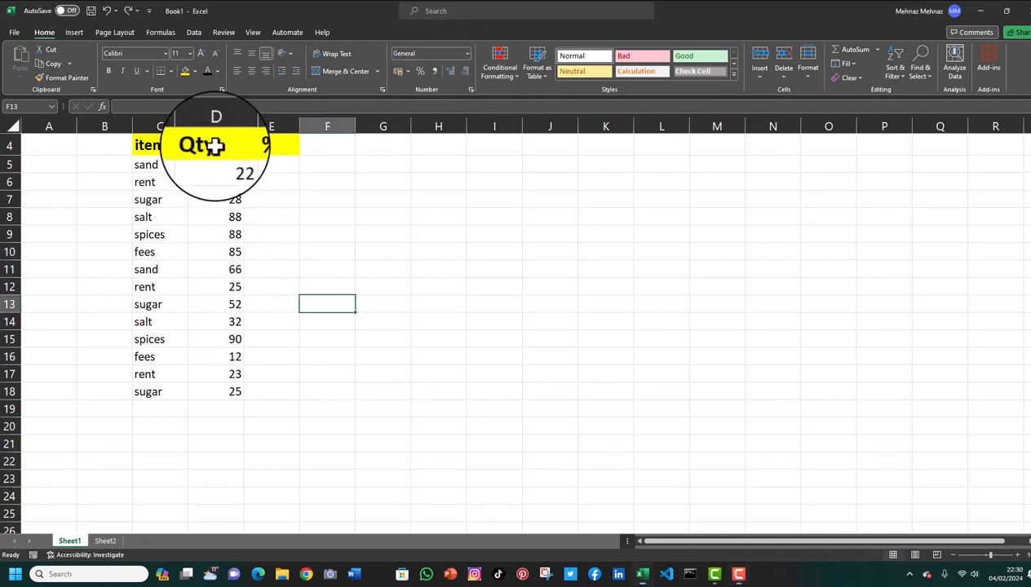
Add a % Total column in column E for D4:D18 through Quick Analysis, replacing the data already there
{"action": "left_click_drag", "start_coordinate": [214, 145], "coordinate": [217, 386]}
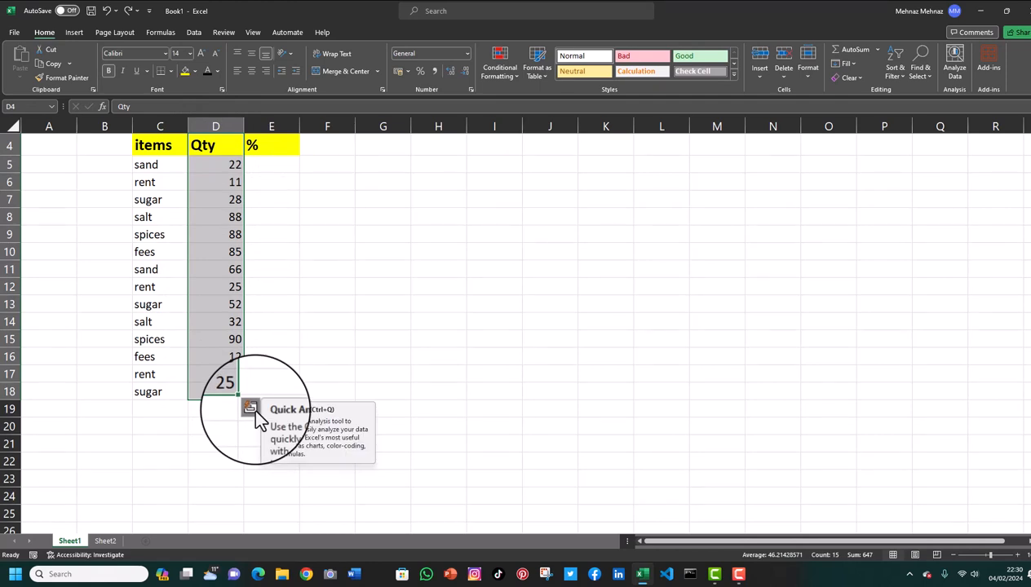
{"action": "left_click", "coordinate": [251, 406]}
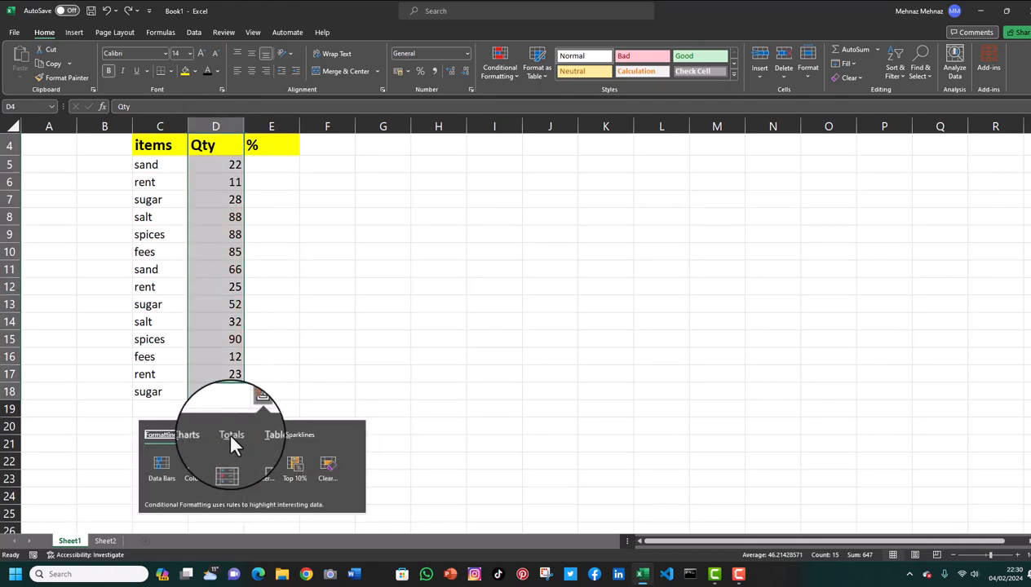
{"action": "left_click", "coordinate": [231, 437]}
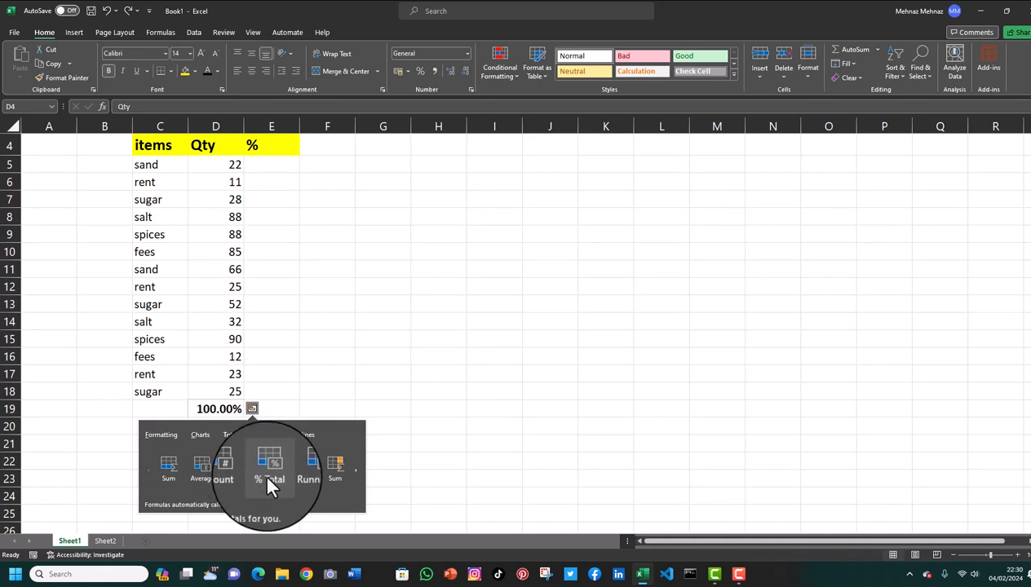
{"action": "left_click", "coordinate": [357, 473]}
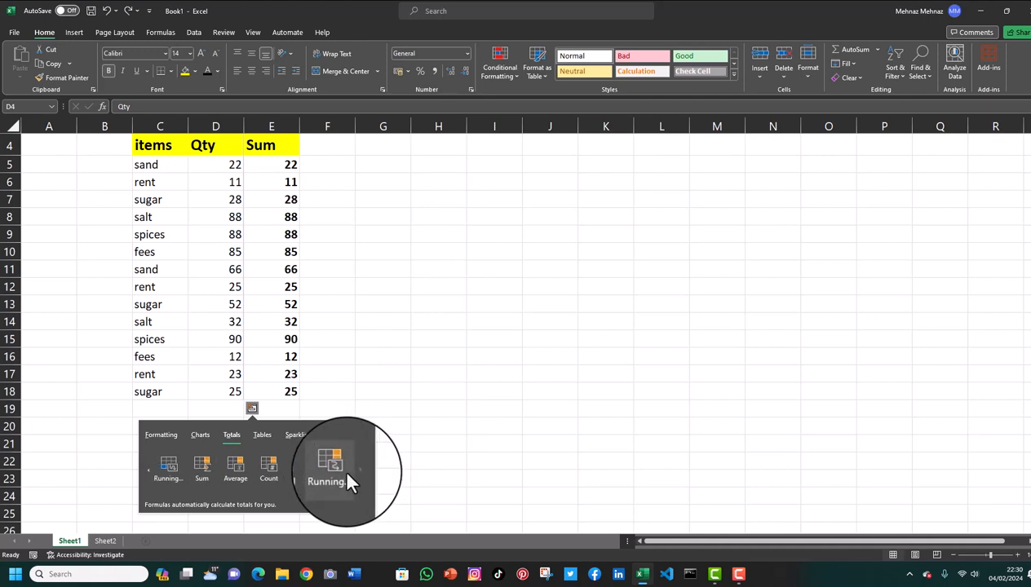
{"action": "left_click", "coordinate": [301, 473]}
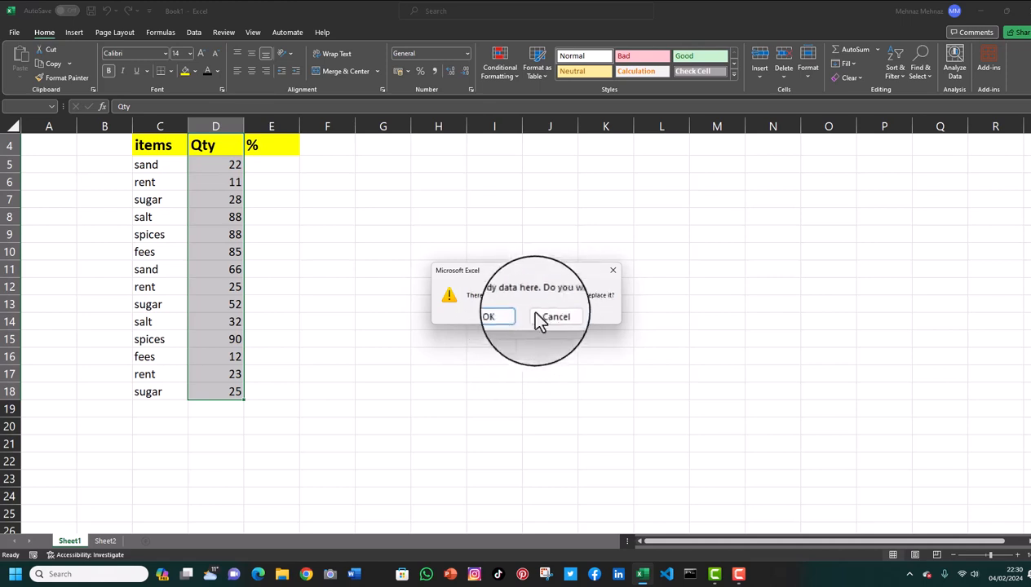
{"action": "left_click", "coordinate": [498, 315]}
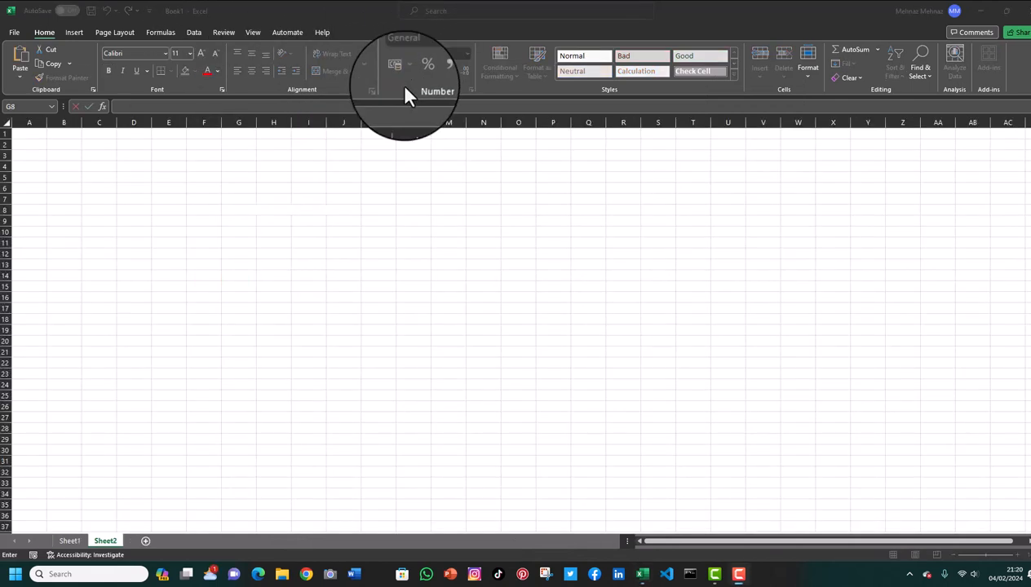
Enter the abbreviations NHS in G6 and BBC in G7 of Sheet2 so AutoCorrect expands them
{"action": "left_click", "coordinate": [239, 189]}
{"action": "type", "text": "N"}
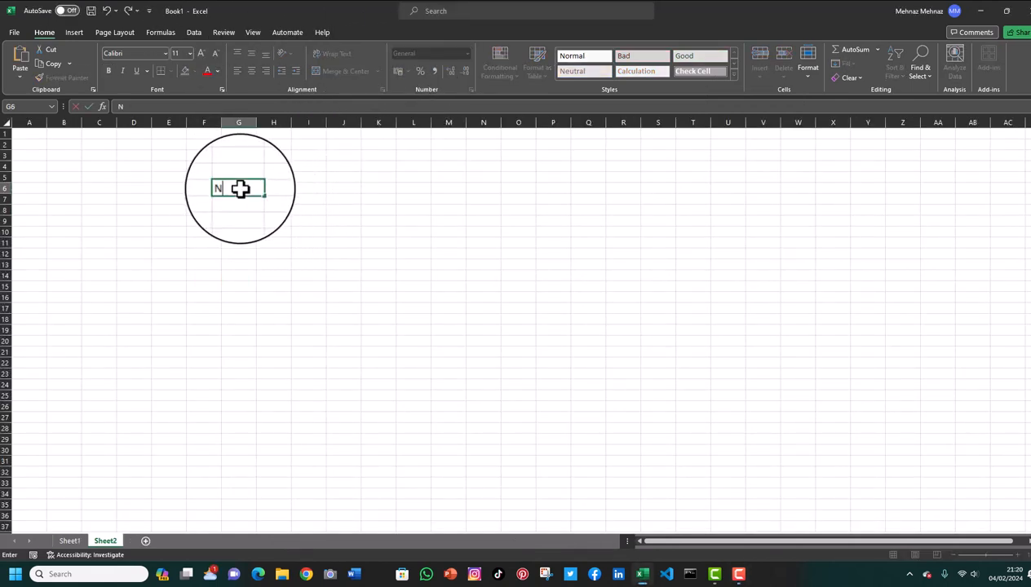
{"action": "type", "text": "HS"}
{"action": "key", "text": "Return"}
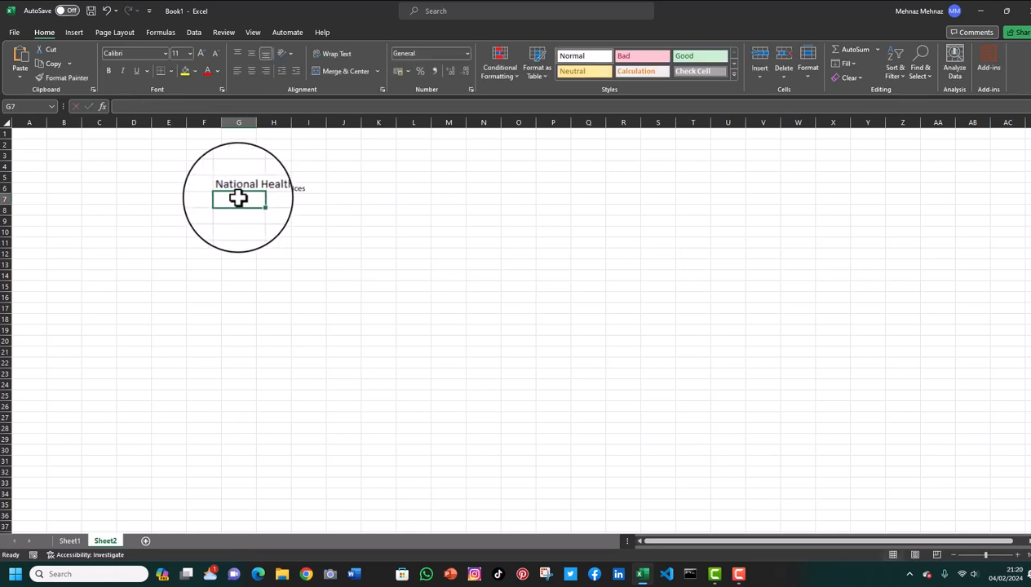
{"action": "type", "text": "B"}
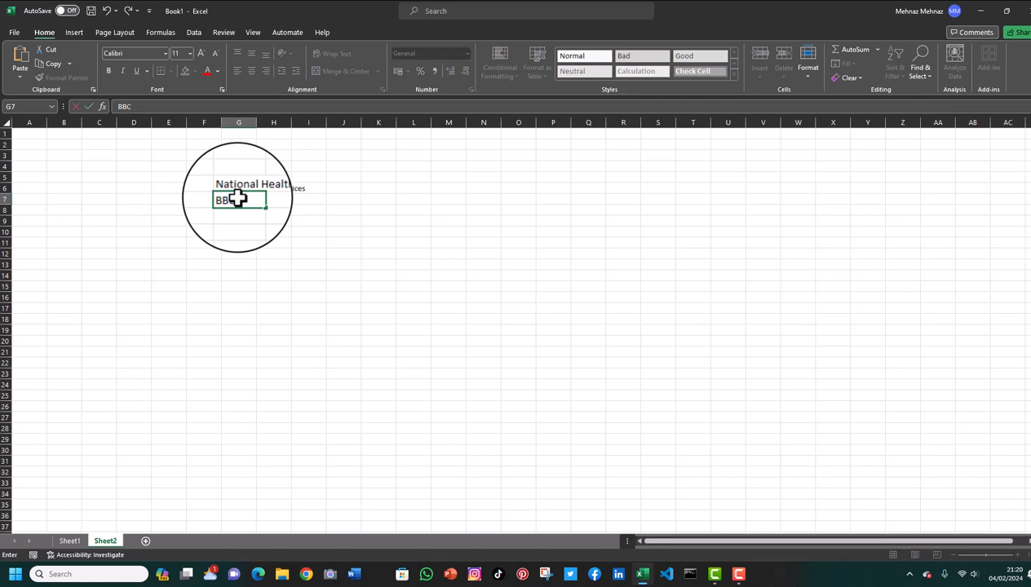
{"action": "type", "text": "BC"}
{"action": "key", "text": "Return"}
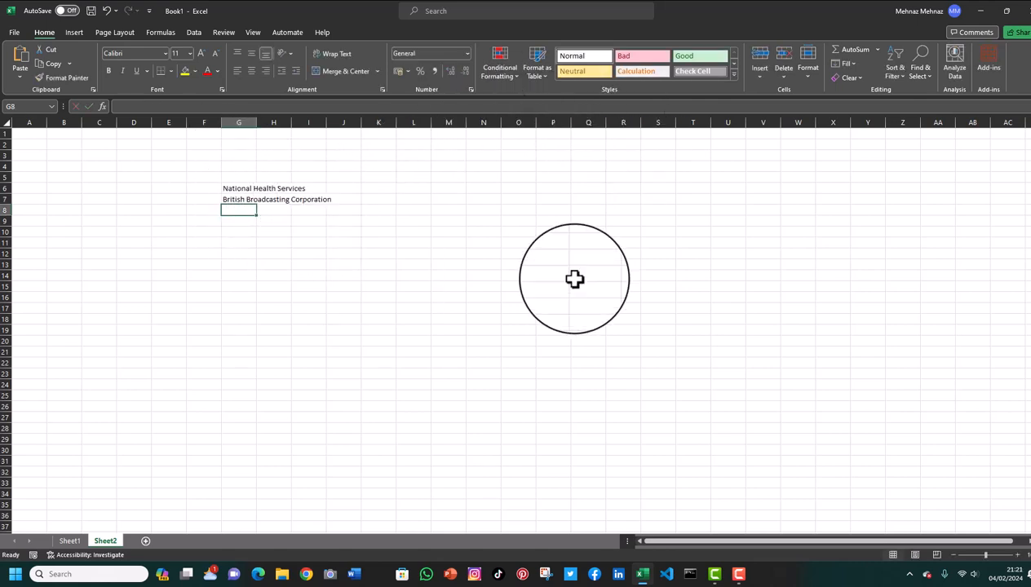
Look up the AutoCorrect replacement for BBC in the Proofing options, and close the options
{"action": "left_click", "coordinate": [16, 33]}
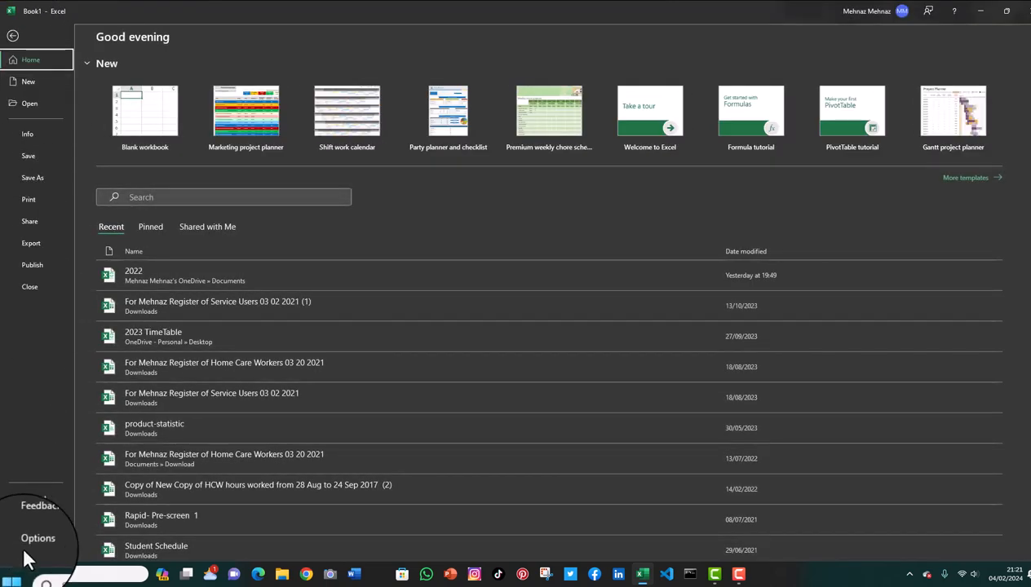
{"action": "left_click", "coordinate": [33, 542]}
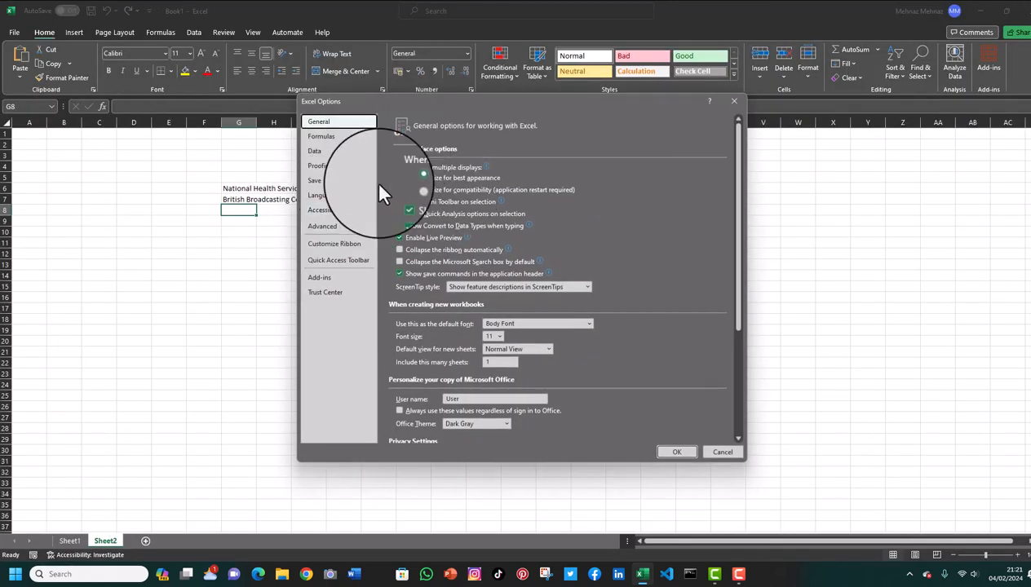
{"action": "left_click", "coordinate": [327, 167]}
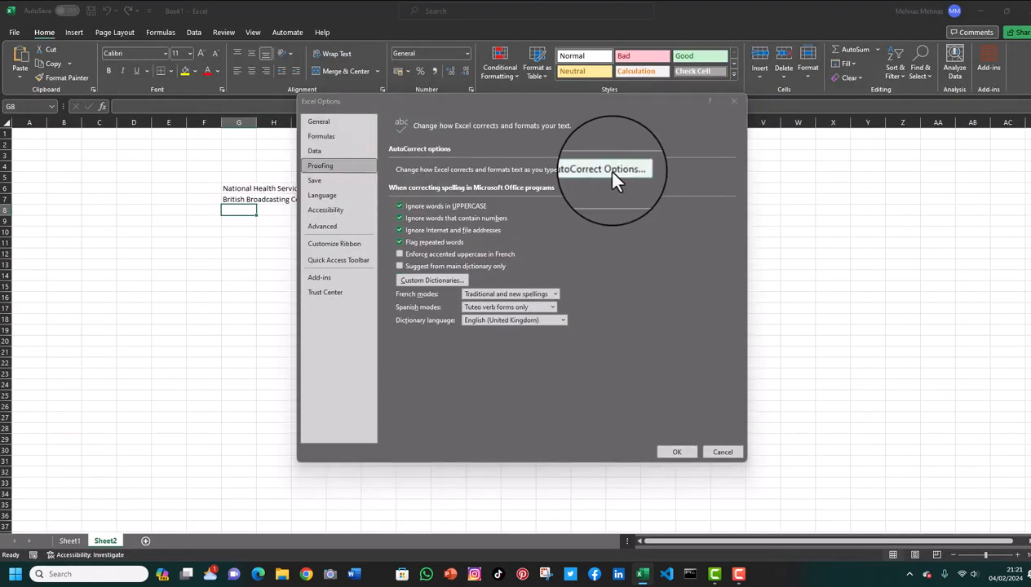
{"action": "left_click", "coordinate": [606, 169]}
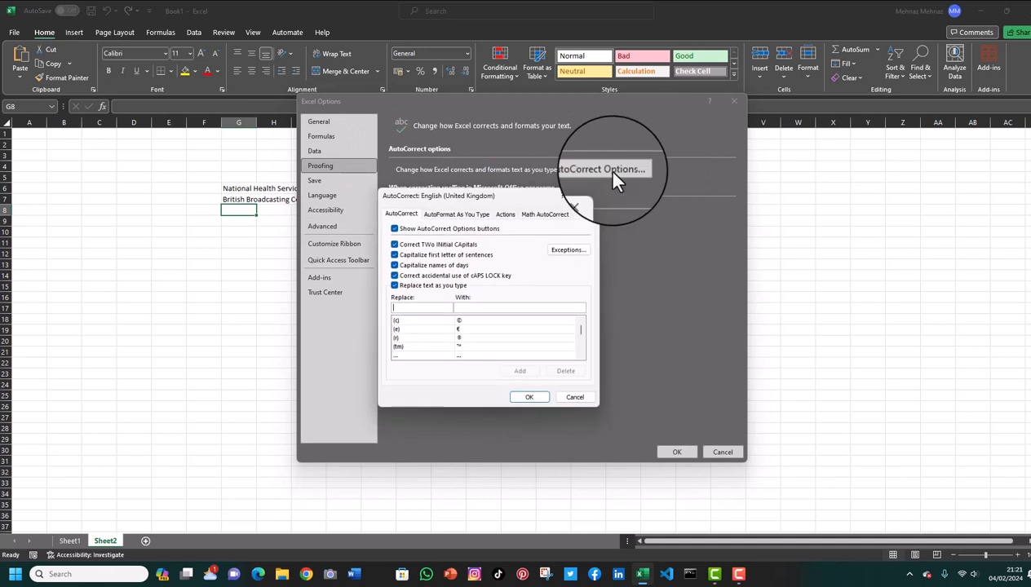
{"action": "left_click", "coordinate": [412, 306]}
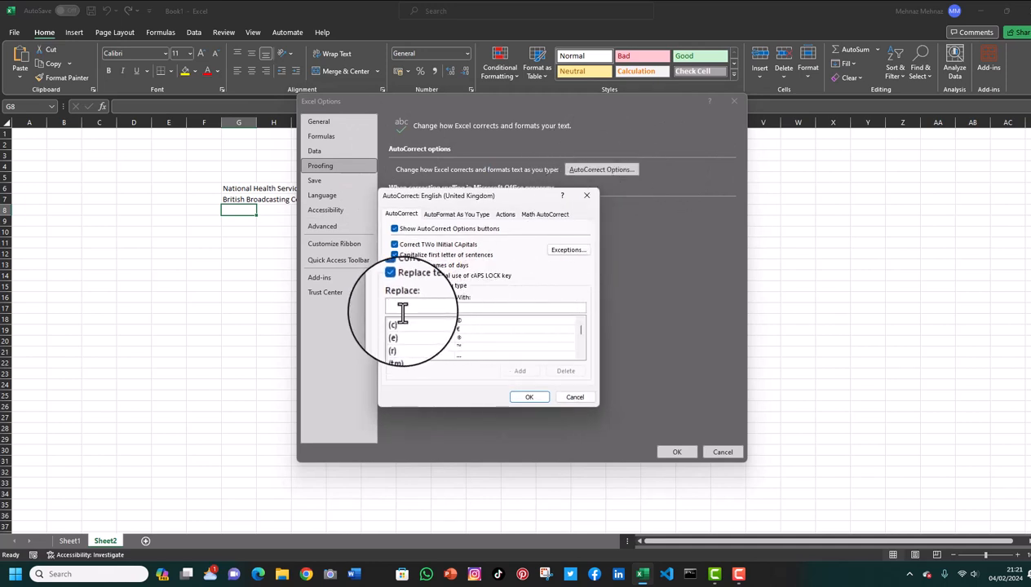
{"action": "type", "text": "BB"}
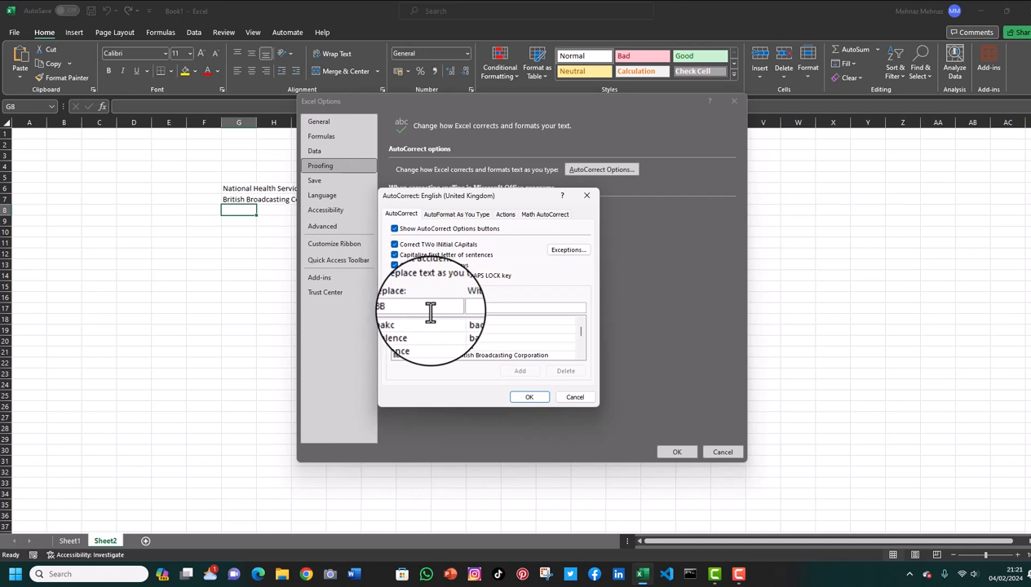
{"action": "type", "text": "C"}
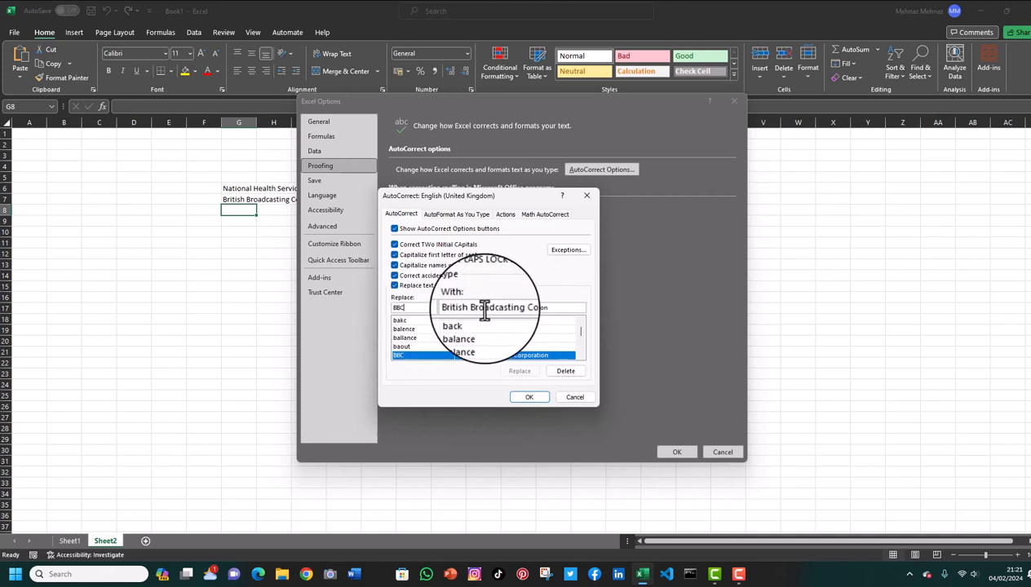
{"action": "left_click", "coordinate": [573, 399]}
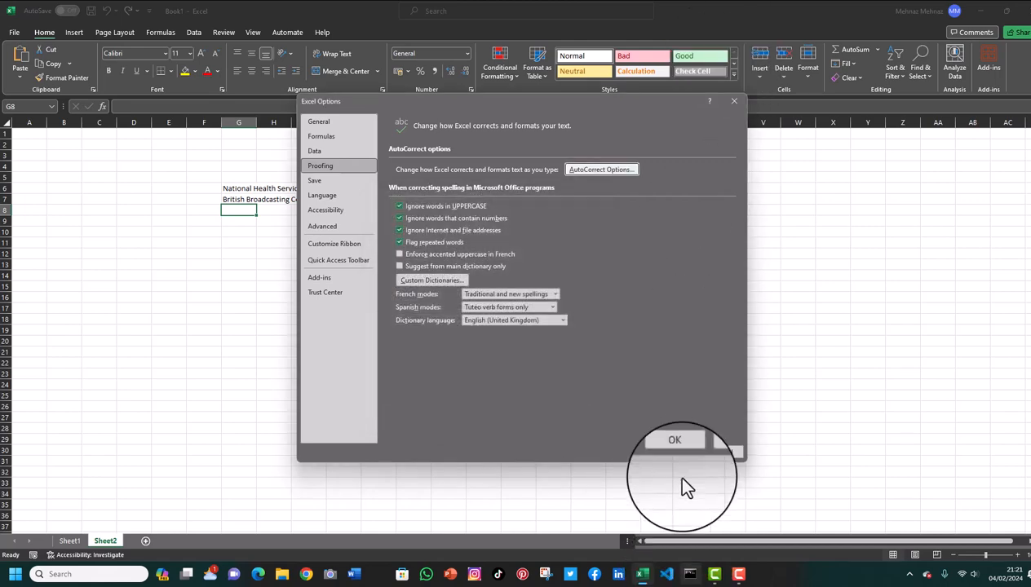
{"action": "left_click", "coordinate": [676, 452]}
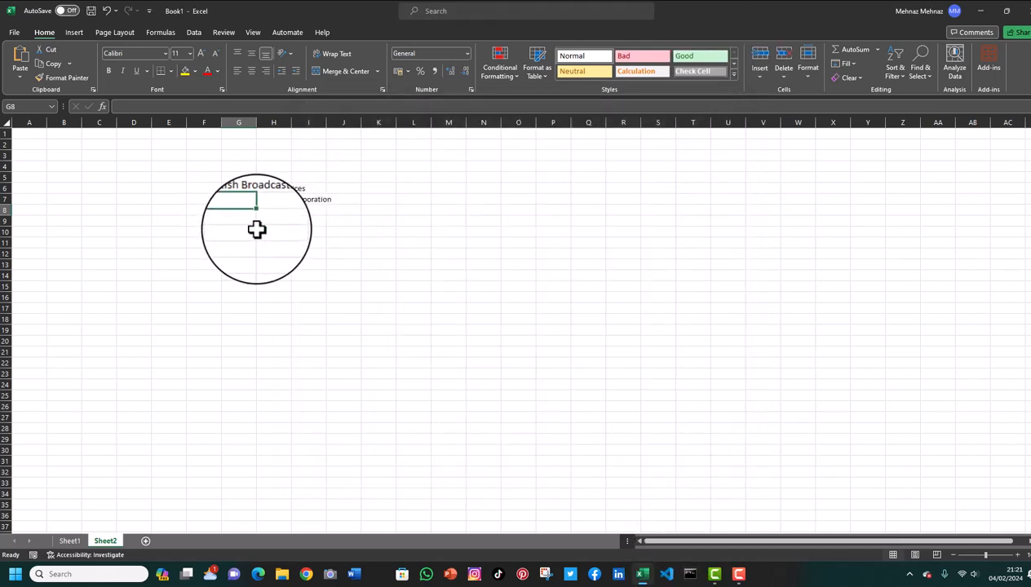
Enter NHS in G8 and BBC in G9 to expand both abbreviations again through AutoCorrect
{"action": "type", "text": "N"}
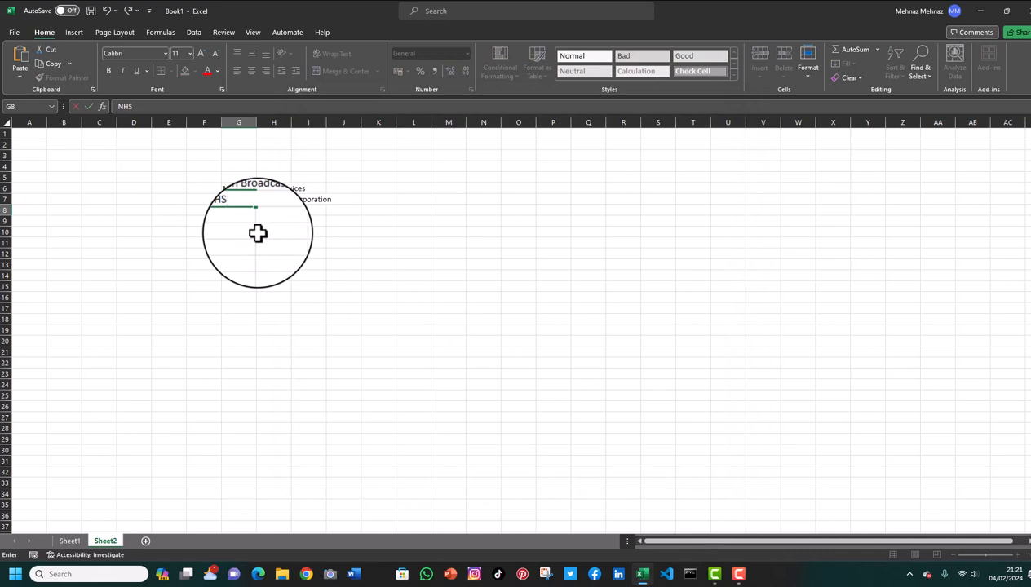
{"action": "type", "text": "HS"}
{"action": "key", "text": "Return"}
{"action": "type", "text": "BBC"}
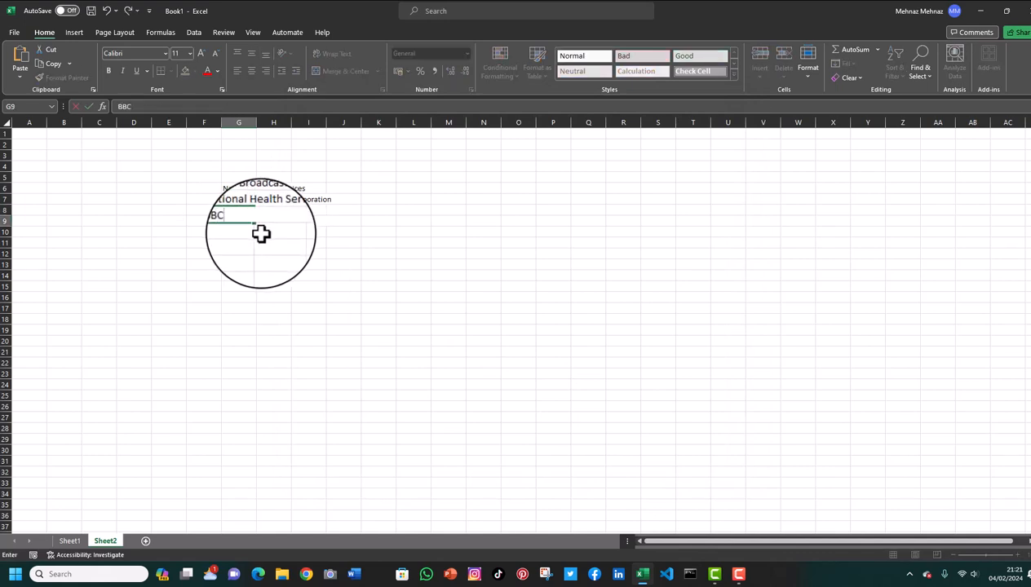
{"action": "key", "text": "Return"}
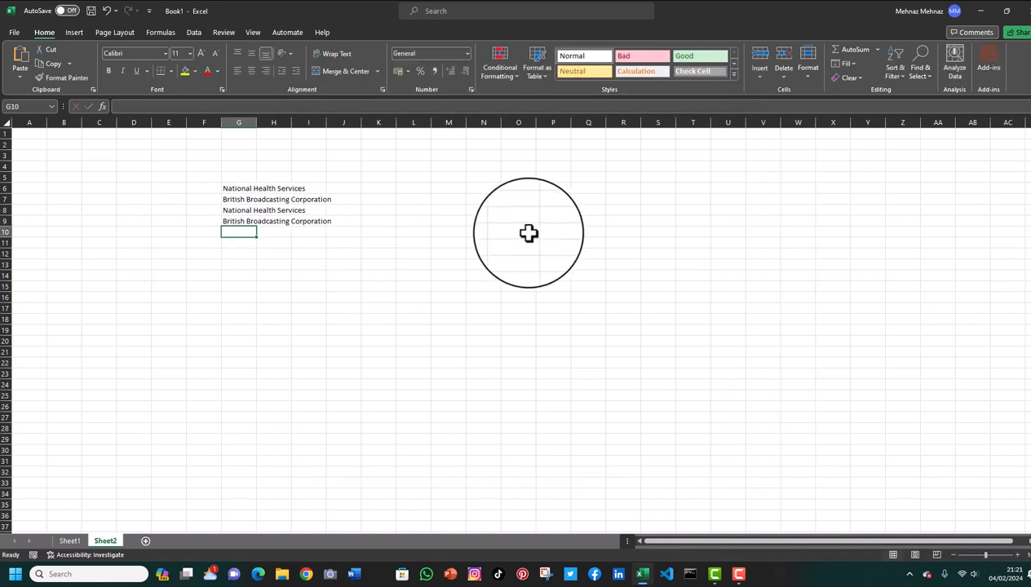